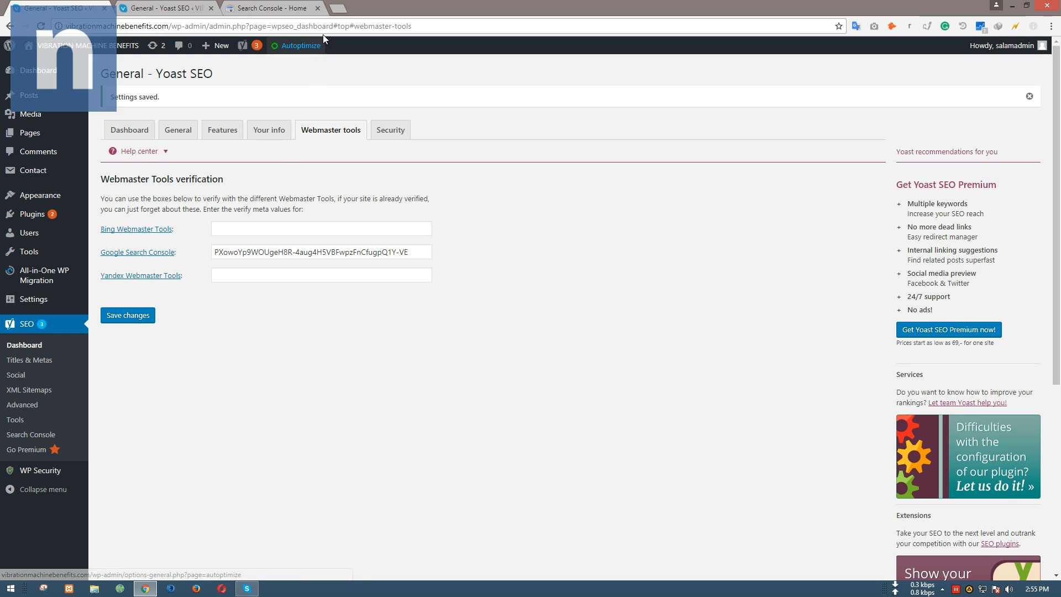
# From Yoast SEO's Webmaster tools links, open Bing Webmaster Tools and Yandex webmaster help in new tabs.
pyautogui.click(141, 229)
pyautogui.click(158, 276)
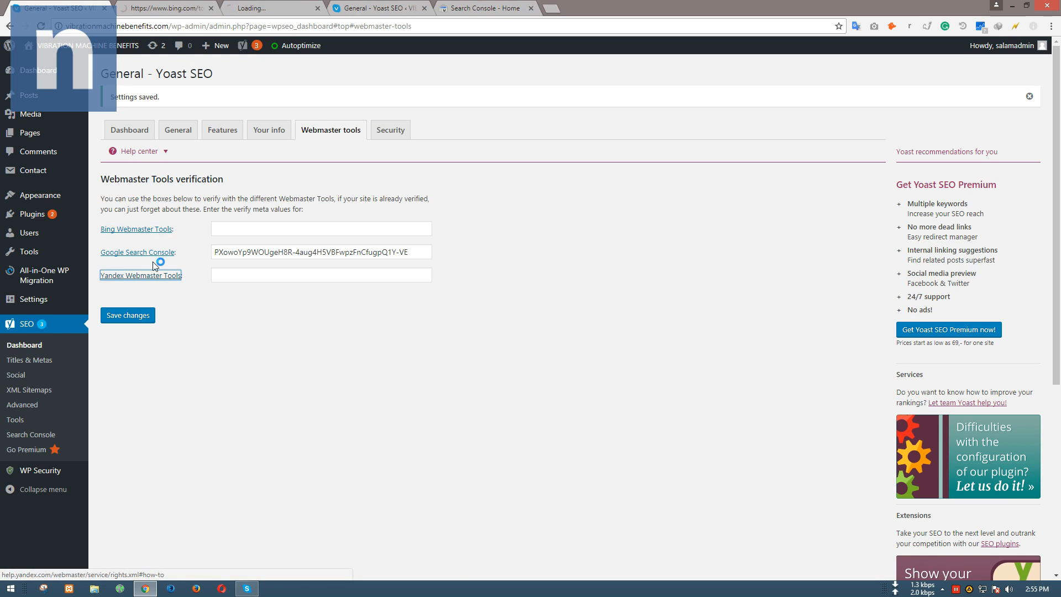
# Look over the Bing Webmaster Tools landing page to start signing up.
pyautogui.click(166, 8)
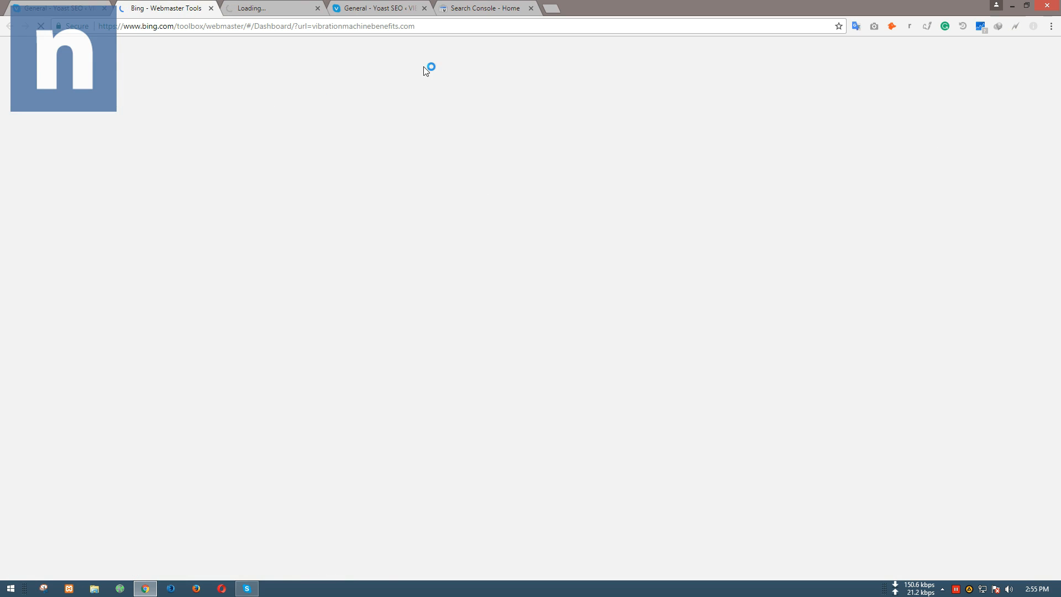
pyautogui.click(469, 8)
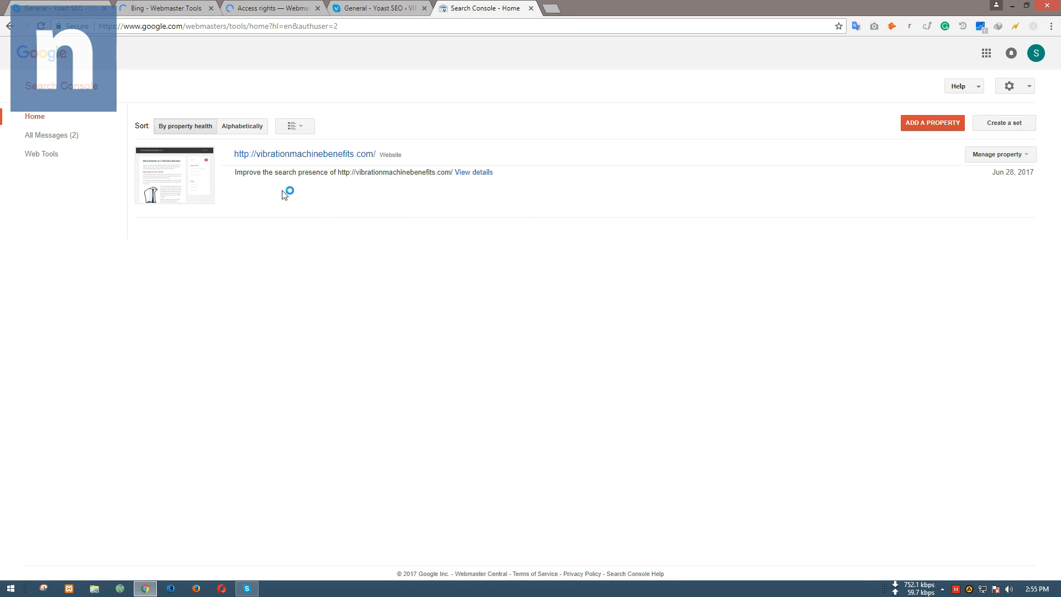
pyautogui.click(169, 7)
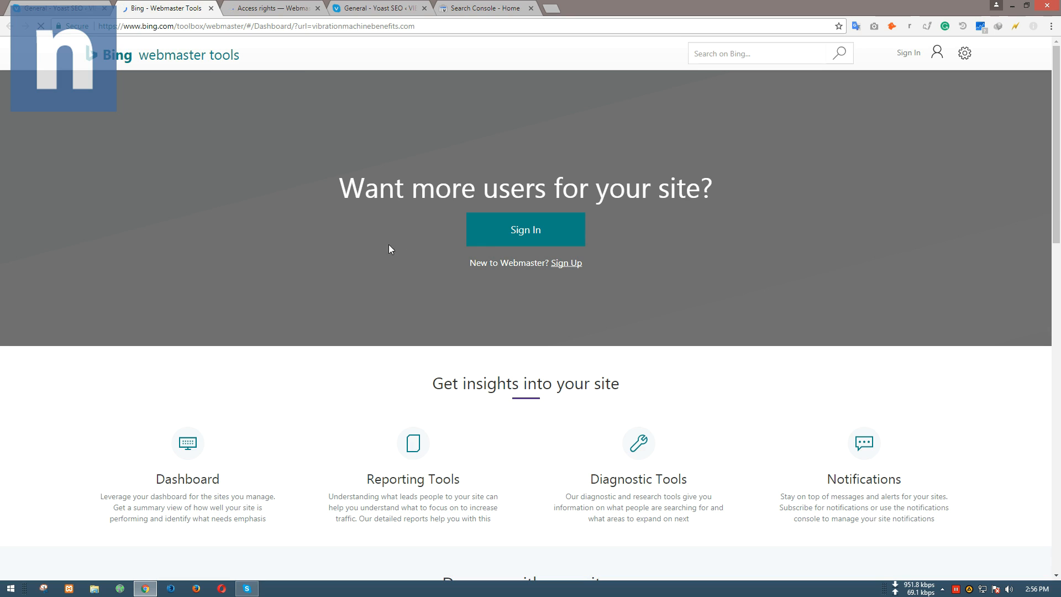
pyautogui.moveTo(339, 186); pyautogui.dragTo(580, 192)
pyautogui.click(595, 198)
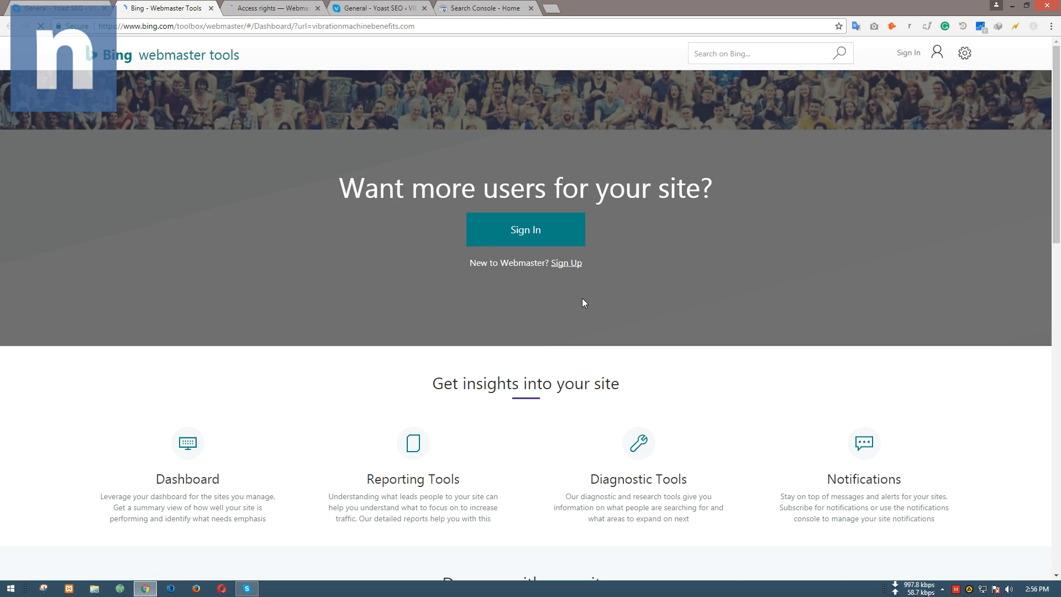
pyautogui.scroll(-2, 554, 338)
pyautogui.scroll(2, 553, 338)
pyautogui.scroll(-10, 530, 336)
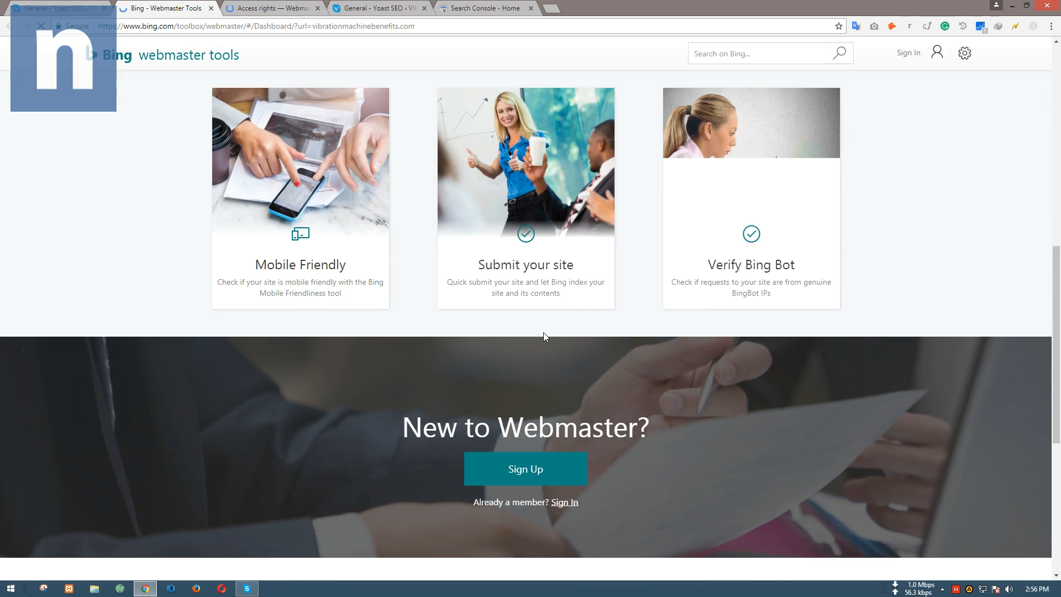
pyautogui.scroll(6, 543, 333)
pyautogui.scroll(3, 539, 312)
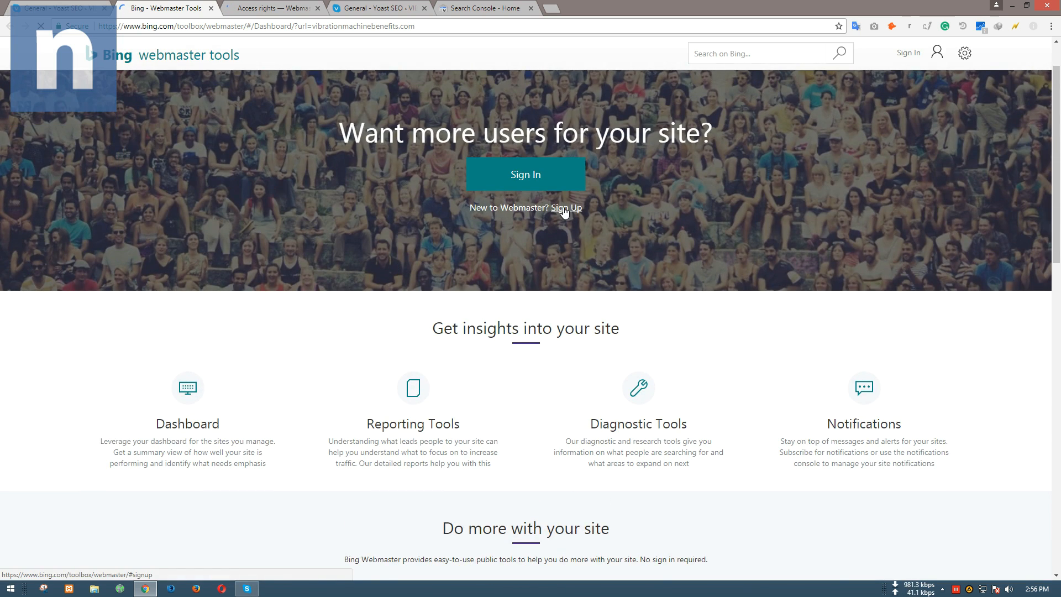
pyautogui.scroll(-11, 355, 188)
pyautogui.scroll(-3, 354, 188)
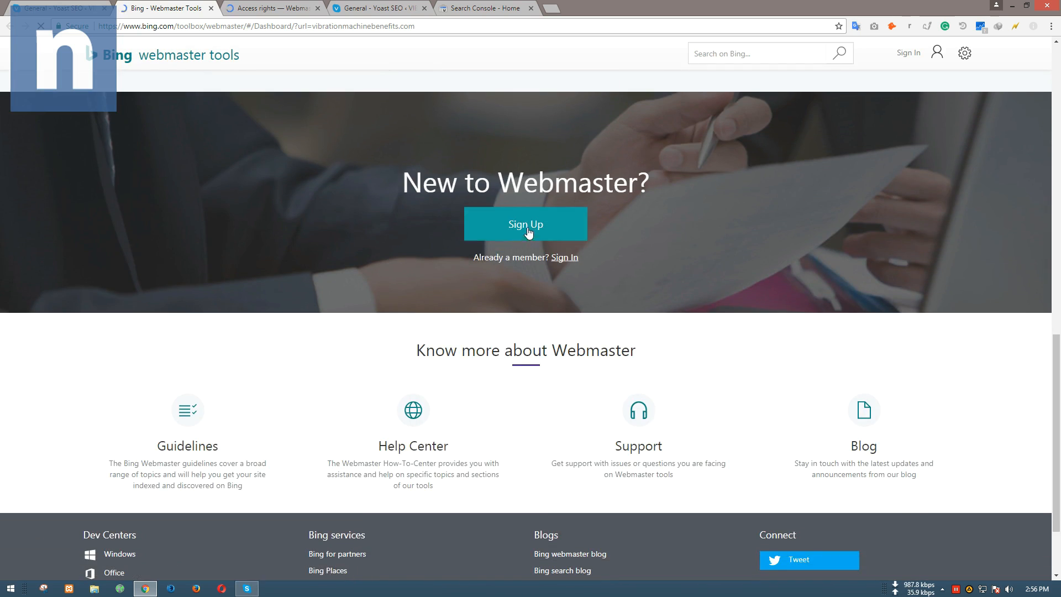
# Check Bing's sign-up progress, then go to the loading Yandex access rights help page.
pyautogui.click(283, 9)
pyautogui.click(181, 10)
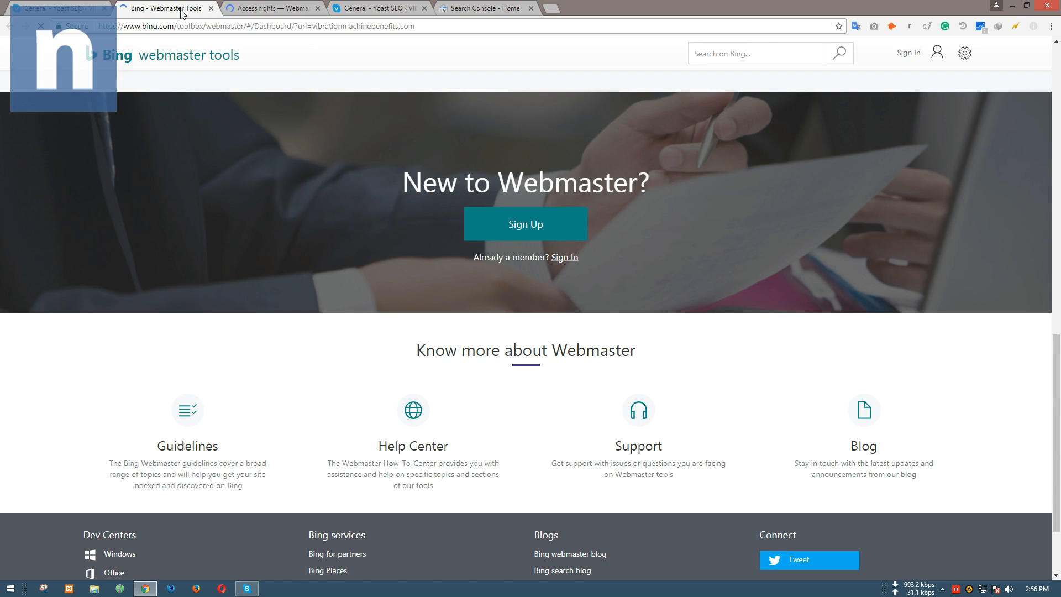
pyautogui.click(241, 9)
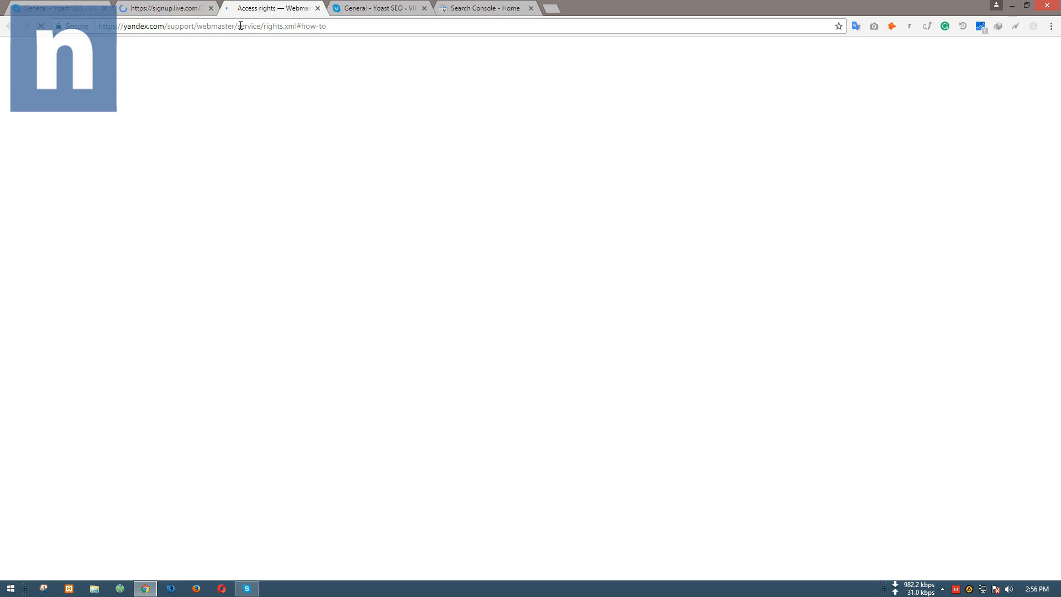
# Enter the user's first and last name on the Microsoft account sign-up form, then open a new tab.
pyautogui.click(165, 8)
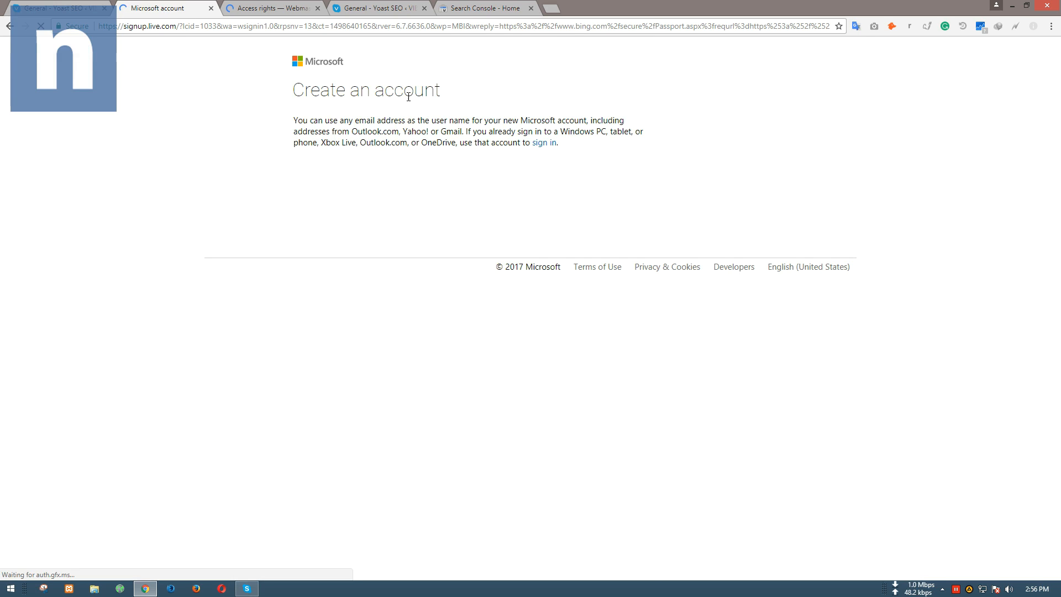
pyautogui.click(349, 178)
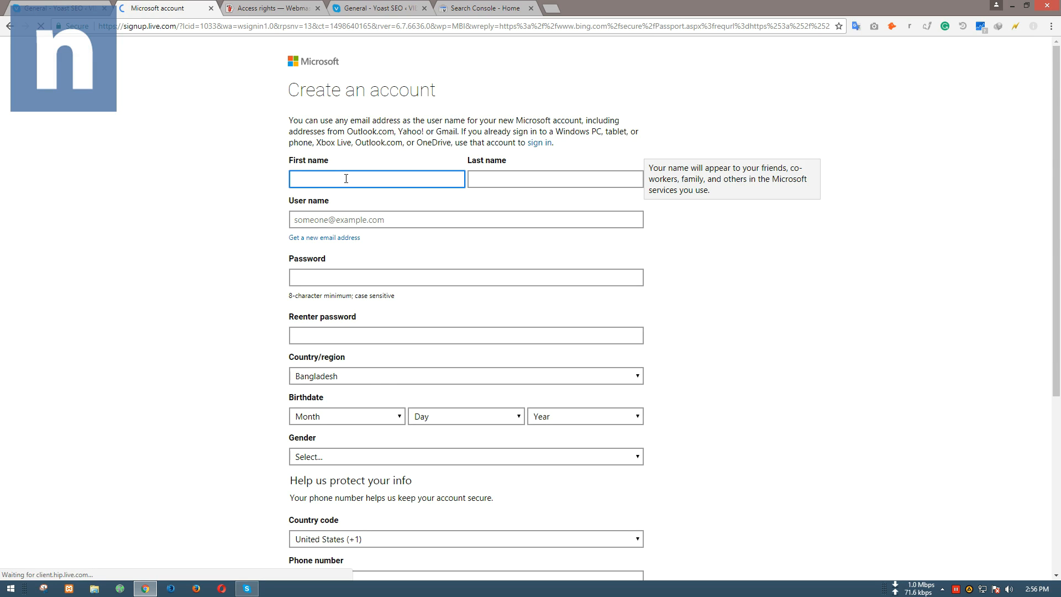
pyautogui.press('Tab')
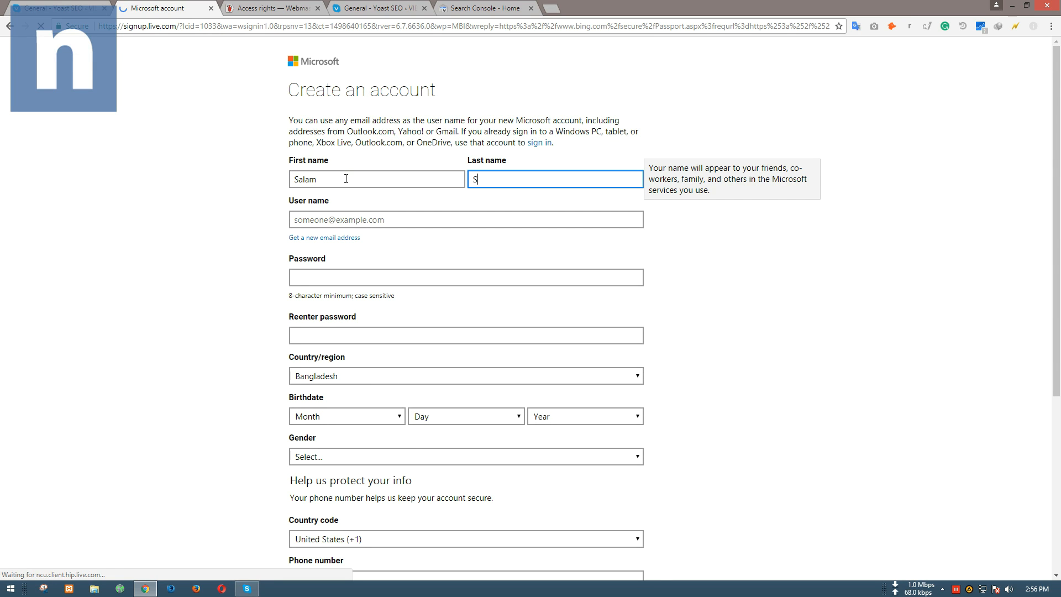
pyautogui.press('Tab')
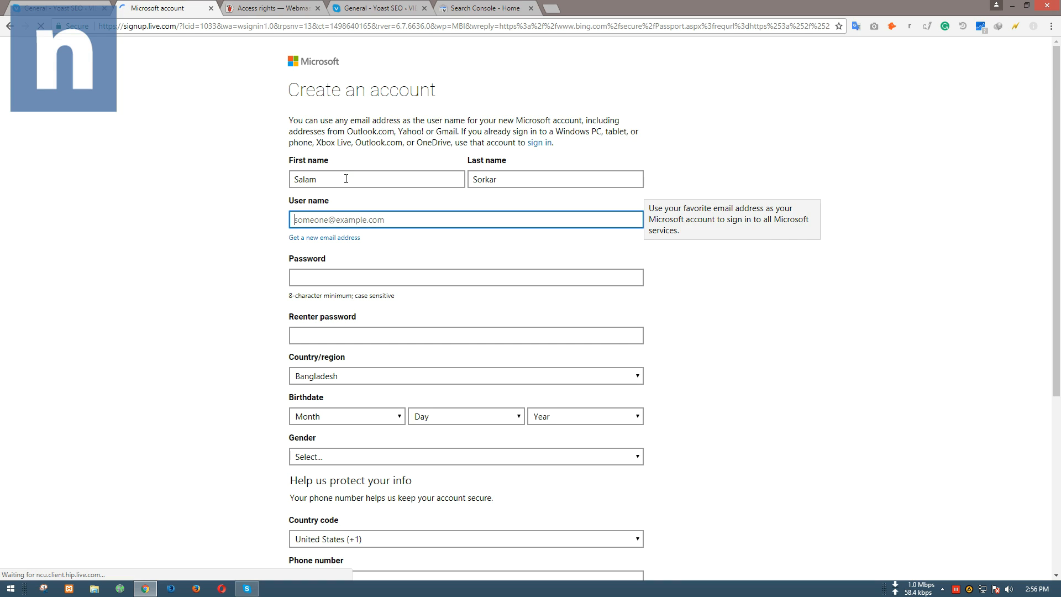
pyautogui.click(334, 221)
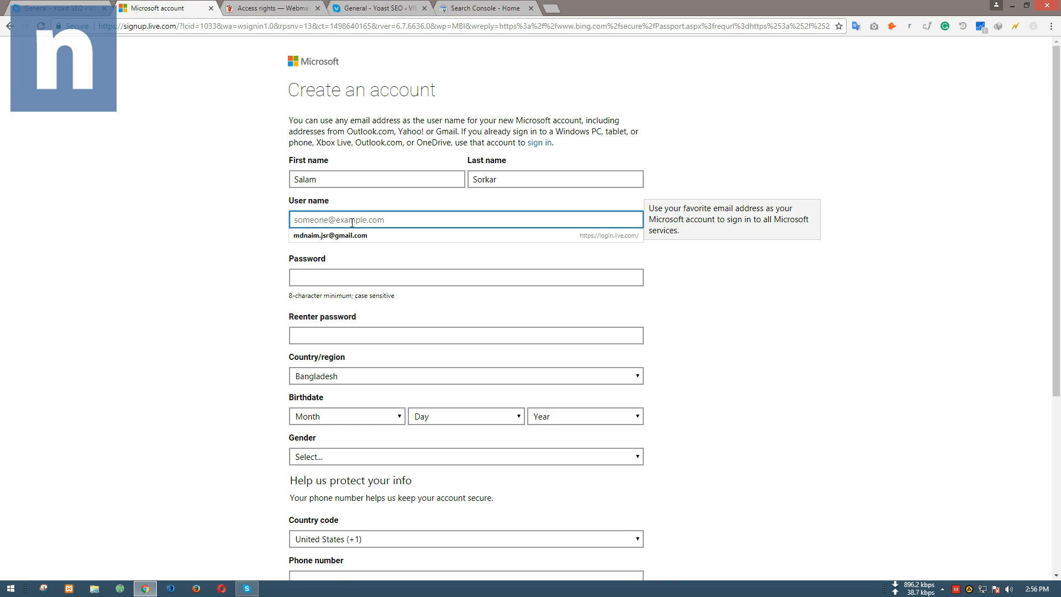
pyautogui.click(551, 9)
# Load Gmail in the new tab using the gm address shortcut.
pyautogui.write('gmail.com')
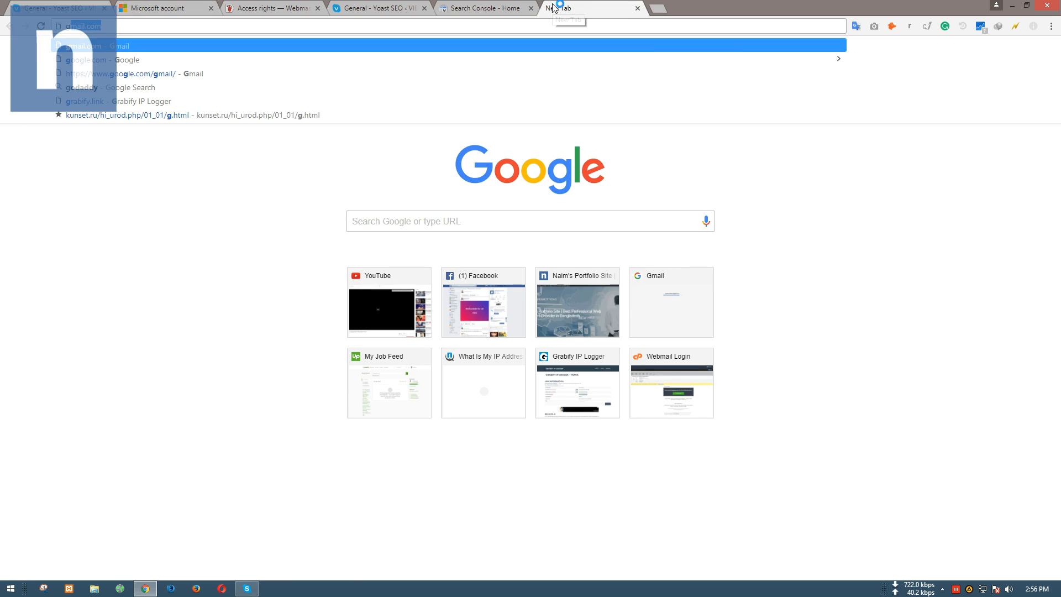
pyautogui.press('Return')
pyautogui.click(486, 8)
pyautogui.click(570, 7)
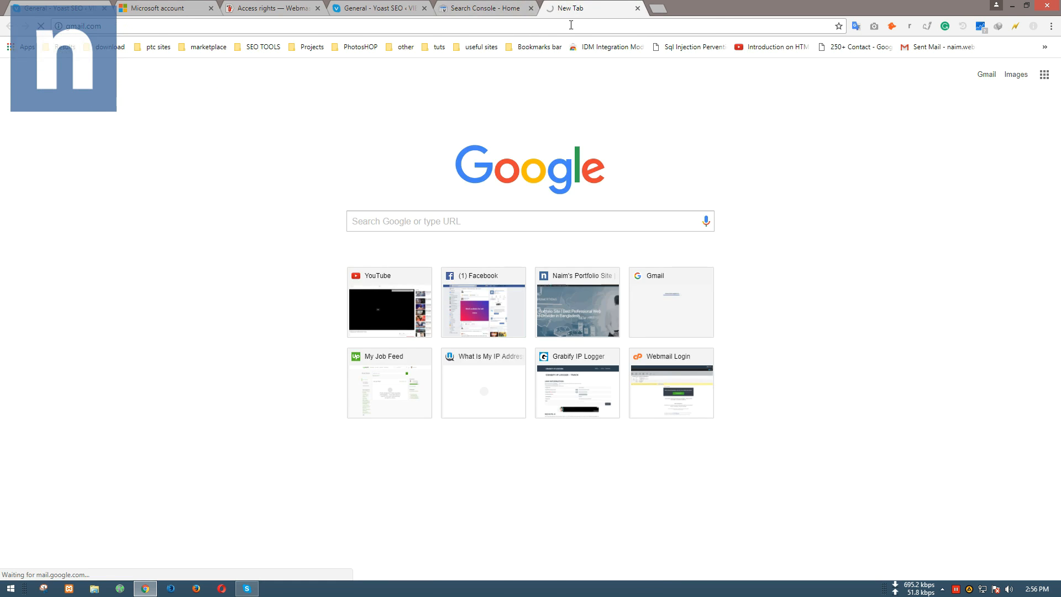
pyautogui.click(483, 7)
pyautogui.click(1036, 54)
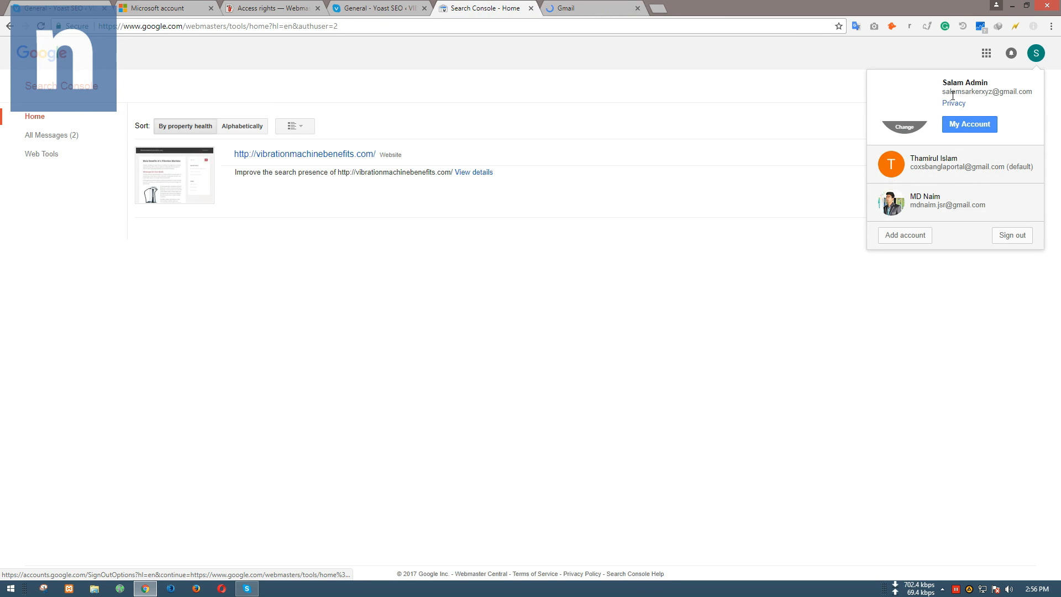
pyautogui.moveTo(943, 91); pyautogui.dragTo(985, 132)
pyautogui.click(1031, 57)
pyautogui.moveTo(1019, 92); pyautogui.dragTo(942, 92)
pyautogui.click(827, 206)
pyautogui.click(1035, 54)
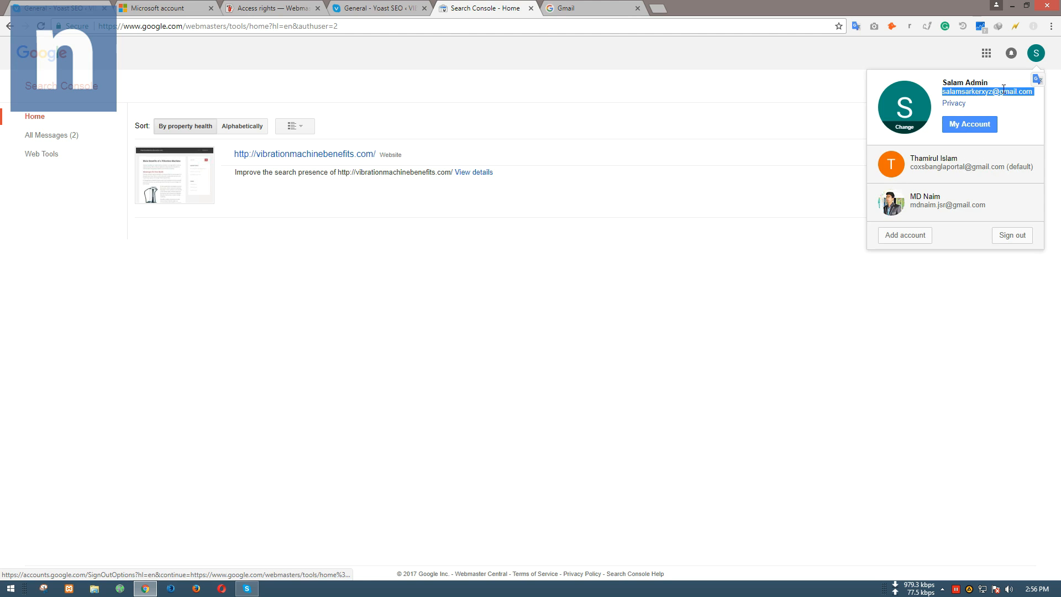
pyautogui.click(597, 247)
# Use the copied Gmail address as the Microsoft account user name, then return to Yoast SEO settings.
pyautogui.click(171, 7)
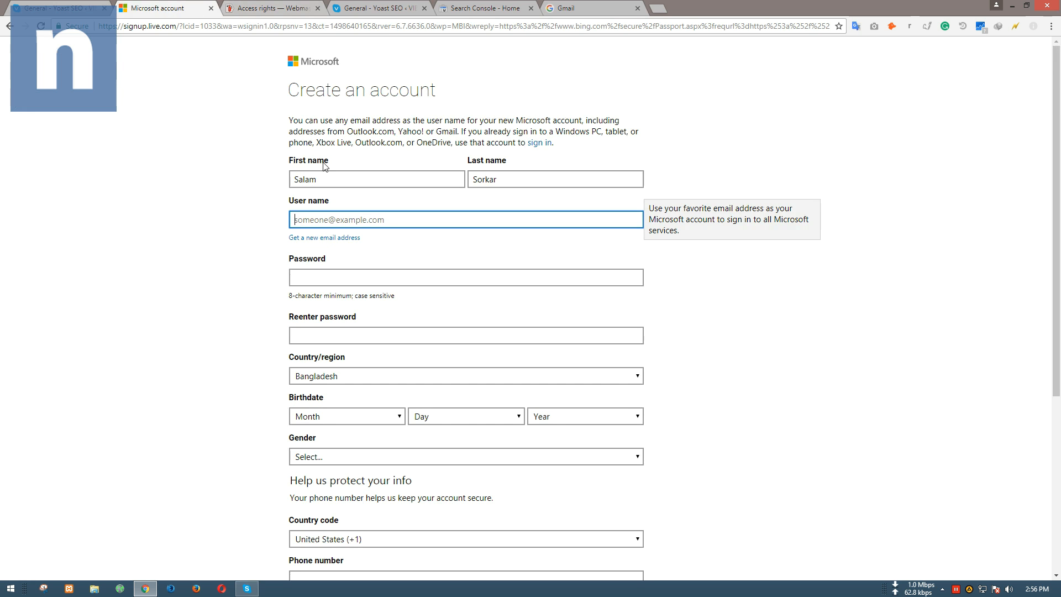
pyautogui.click(422, 220)
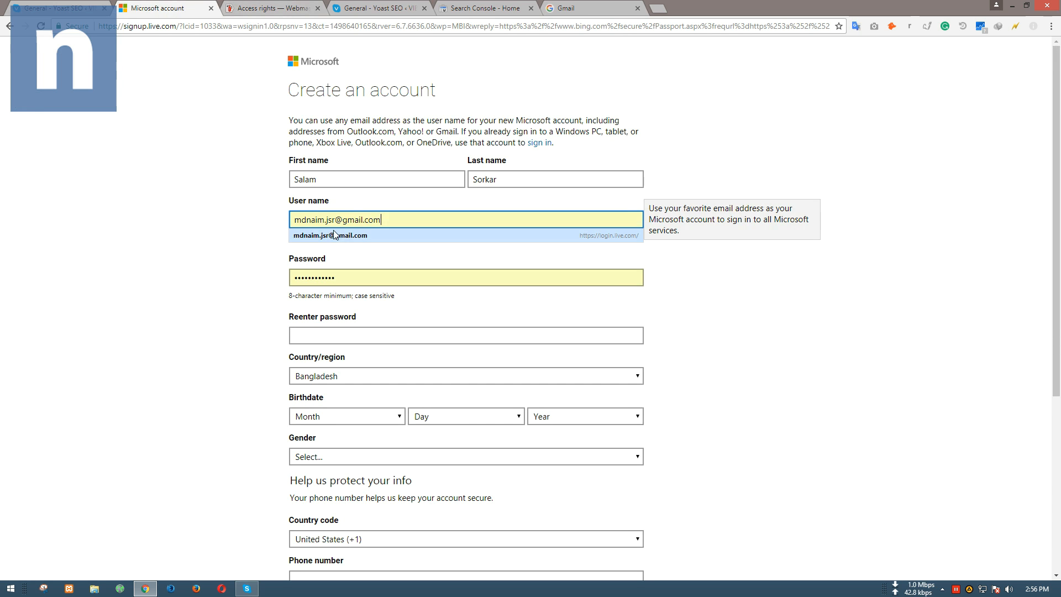
pyautogui.click(232, 240)
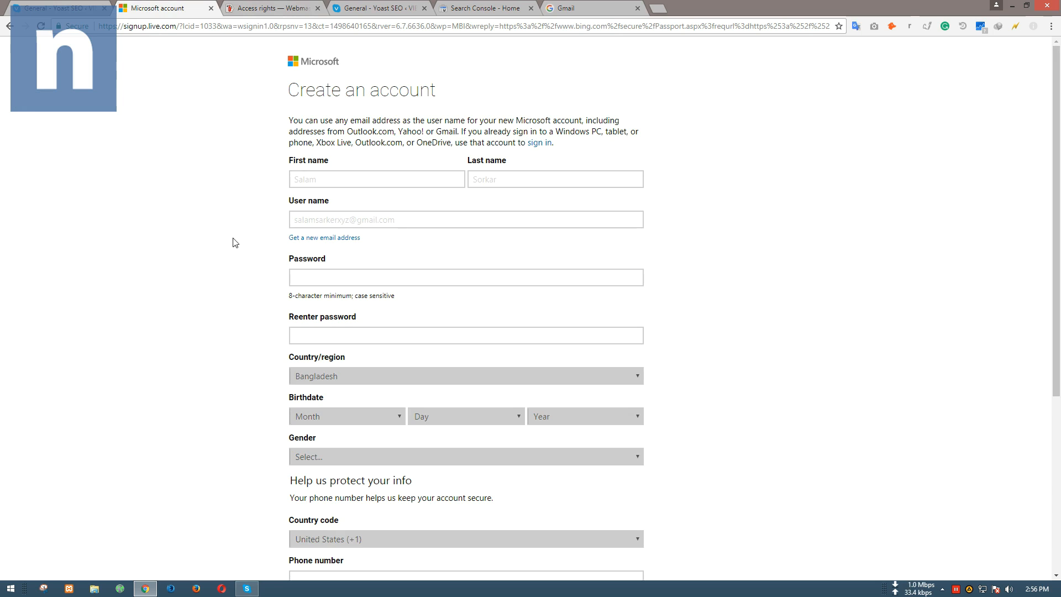
pyautogui.click(405, 219)
pyautogui.click(211, 213)
pyautogui.click(326, 290)
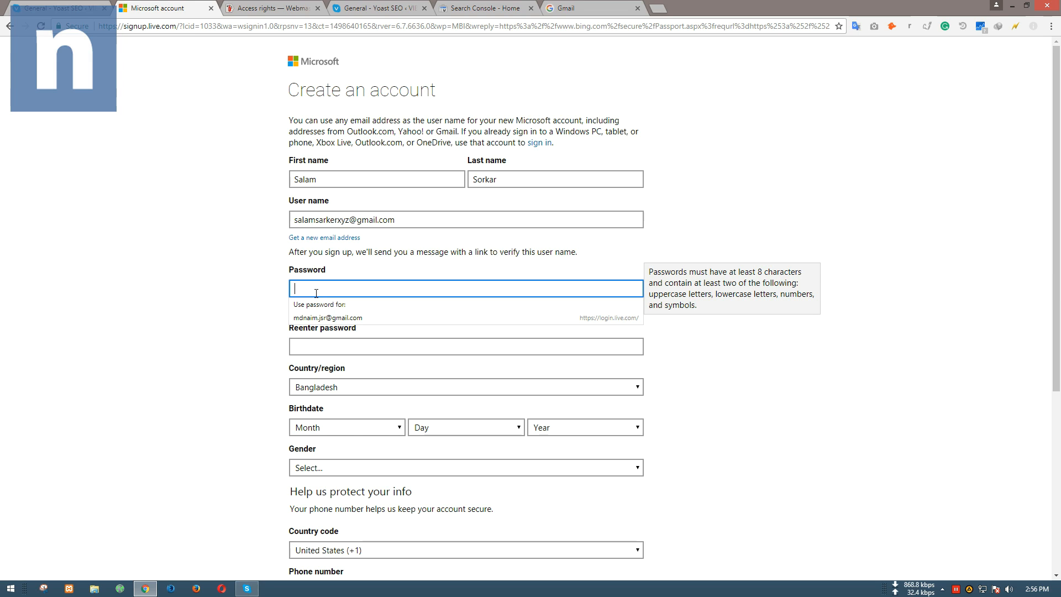
pyautogui.click(320, 289)
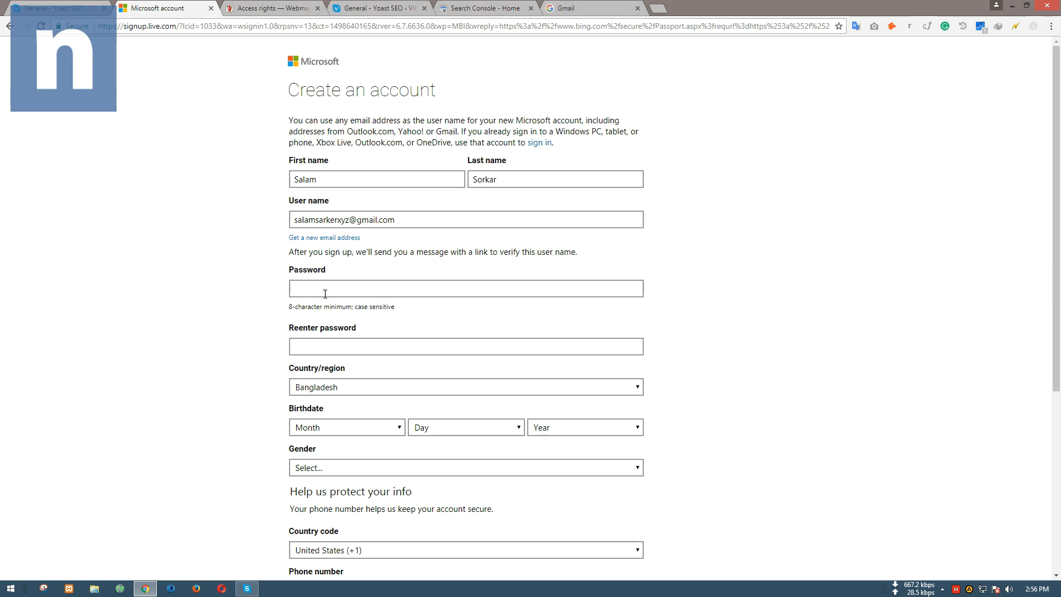
pyautogui.click(266, 7)
pyautogui.click(83, 8)
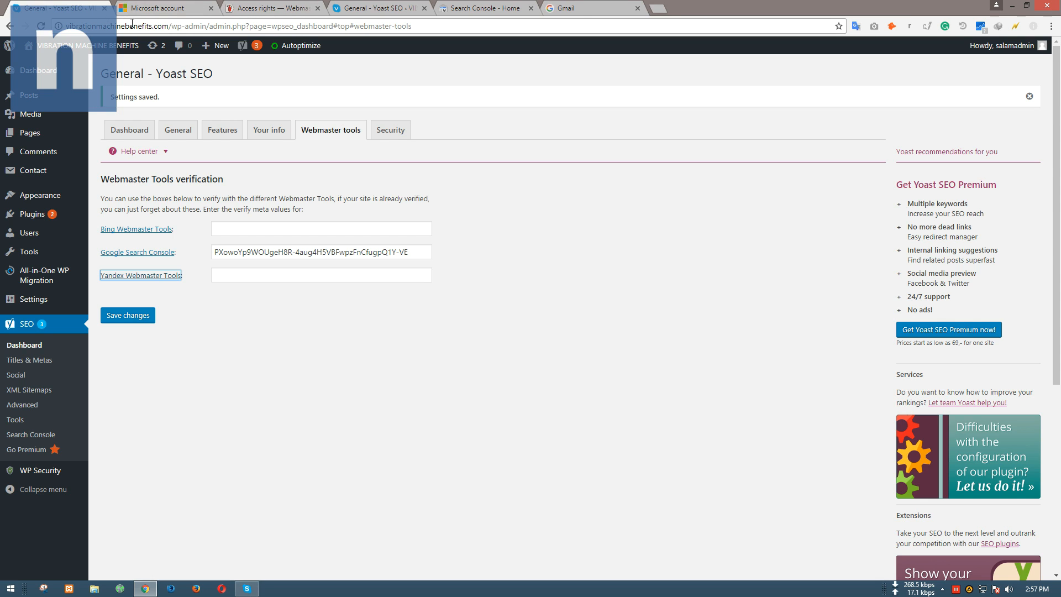
# Copy the site's domain name and test-paste it into a new tab, closing the extra tabs.
pyautogui.moveTo(168, 25); pyautogui.dragTo(25, 26)
pyautogui.hotkey('ctrl', 'c')
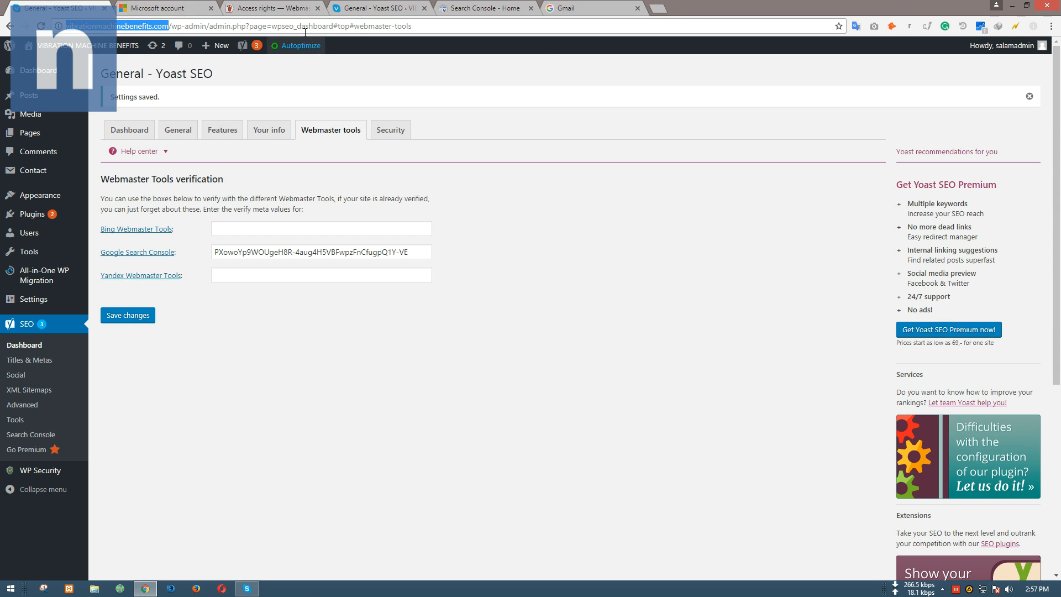
pyautogui.click(591, 7)
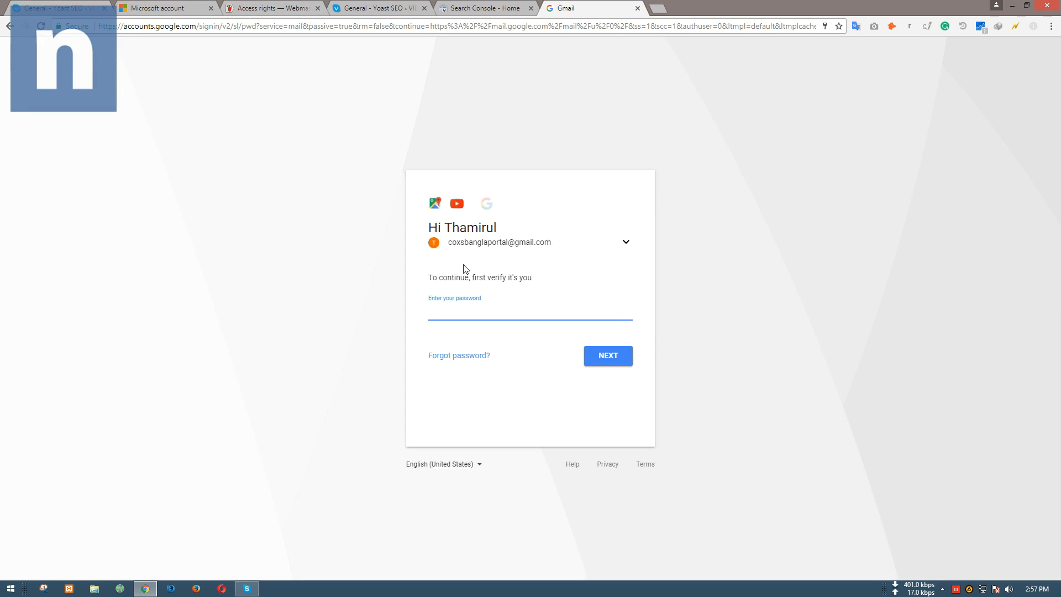
pyautogui.click(658, 8)
pyautogui.hotkey('ctrl', 'v')
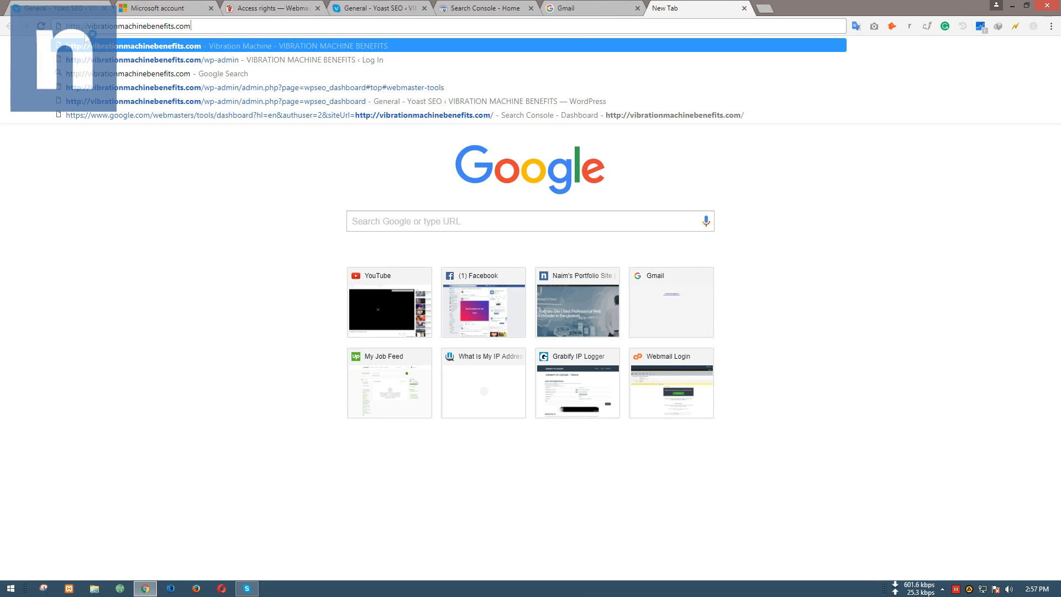
pyautogui.hotkey('ctrl', 'a')
pyautogui.hotkey('ctrl', 'c')
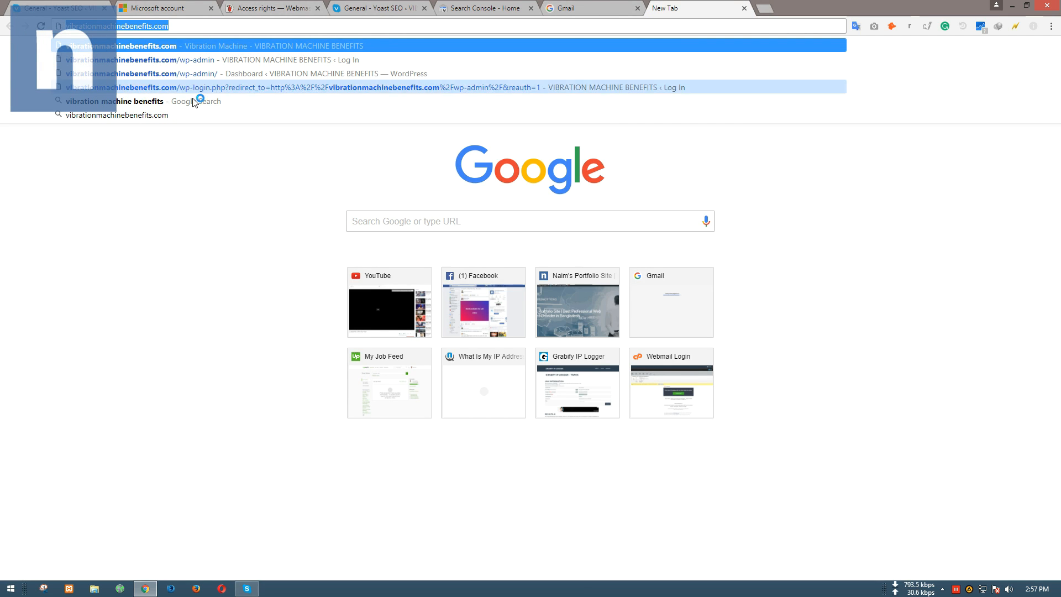
pyautogui.middleClick(704, 8)
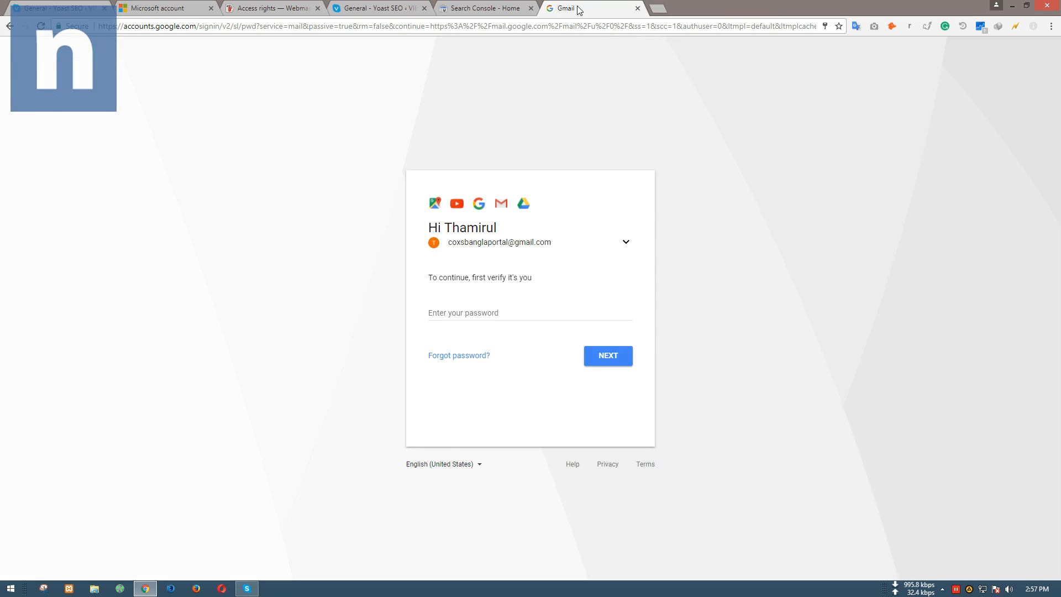
pyautogui.click(495, 312)
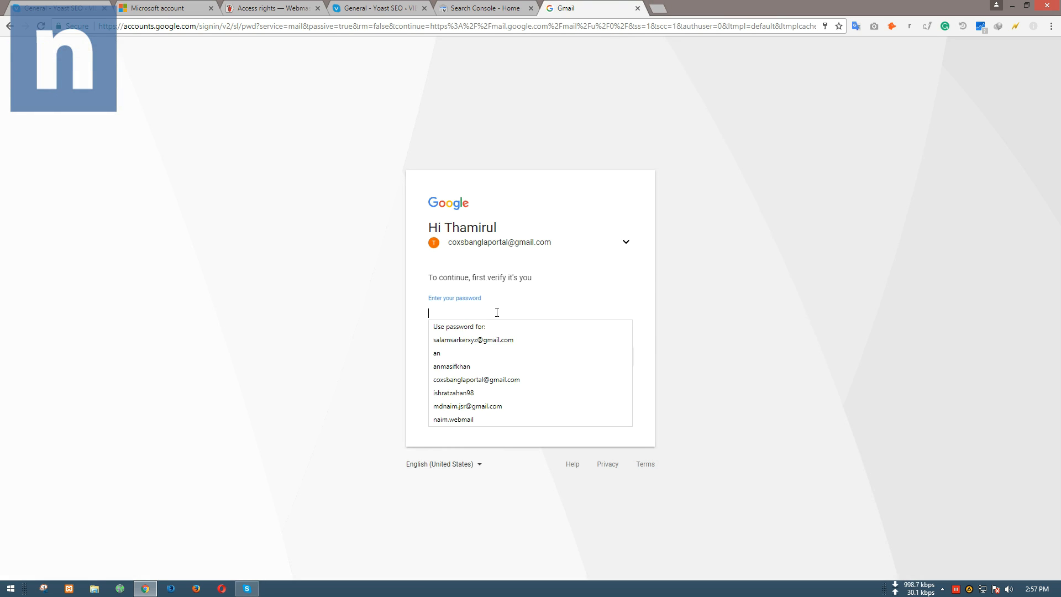
pyautogui.click(659, 8)
pyautogui.hotkey('ctrl', 'v')
pyautogui.middleClick(701, 8)
# Start a new Search Console property with the site's domain pasted in.
pyautogui.click(444, 10)
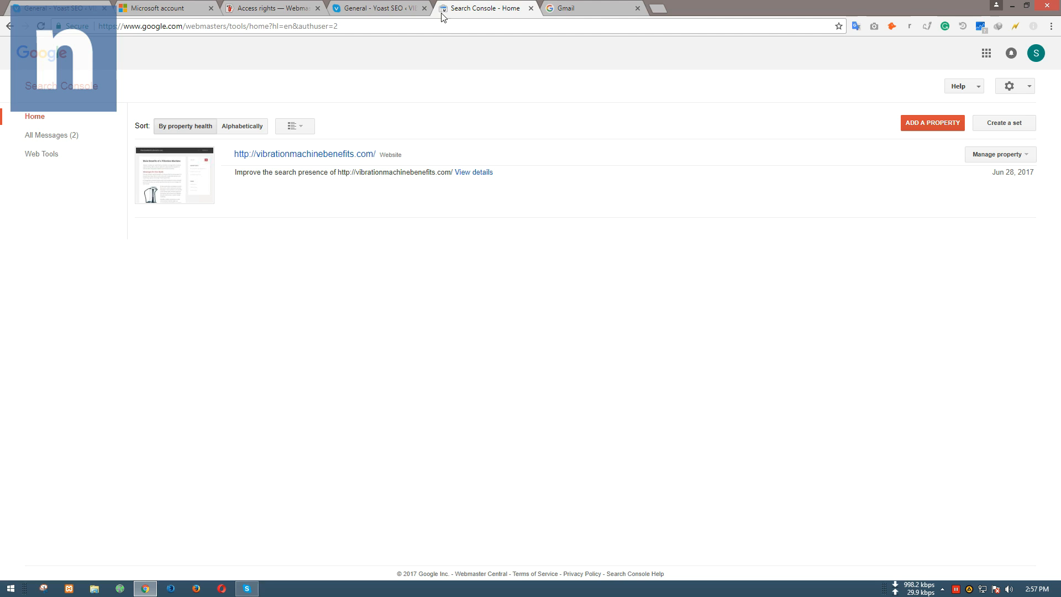
pyautogui.click(913, 127)
pyautogui.hotkey('ctrl', 'v')
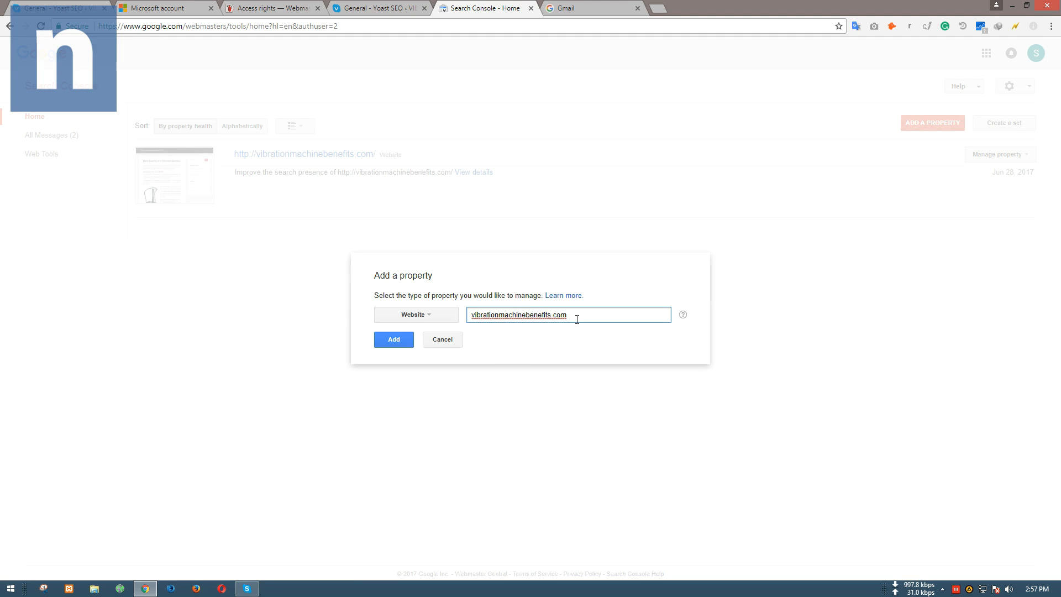
pyautogui.hotkey('ctrl', 'a')
# Paste the account password into the Microsoft sign-up form's Password field.
pyautogui.click(365, 8)
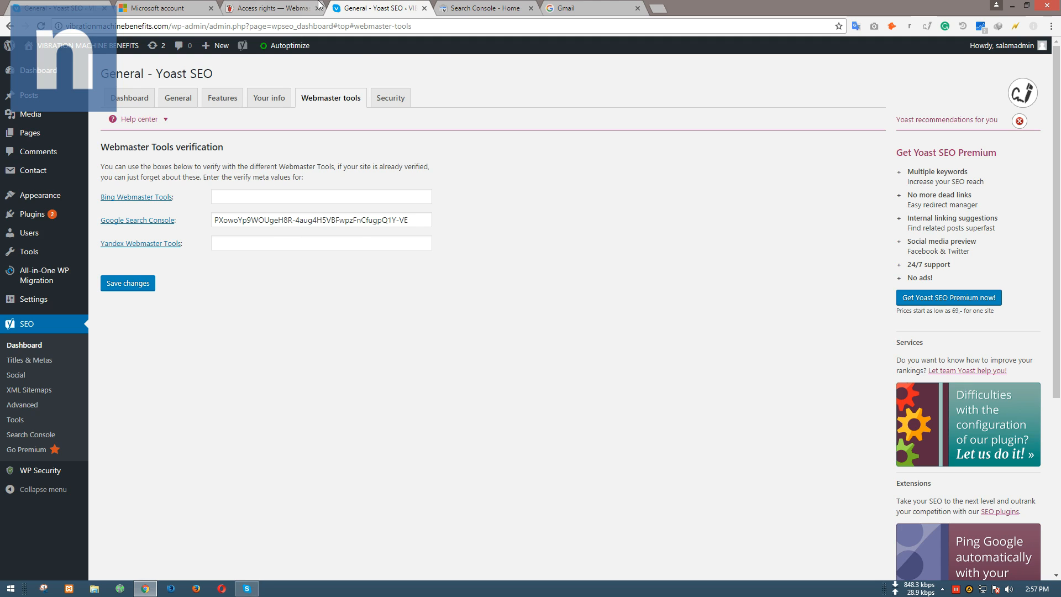
pyautogui.click(166, 9)
pyautogui.hotkey('ctrl', 'v')
pyautogui.click(343, 350)
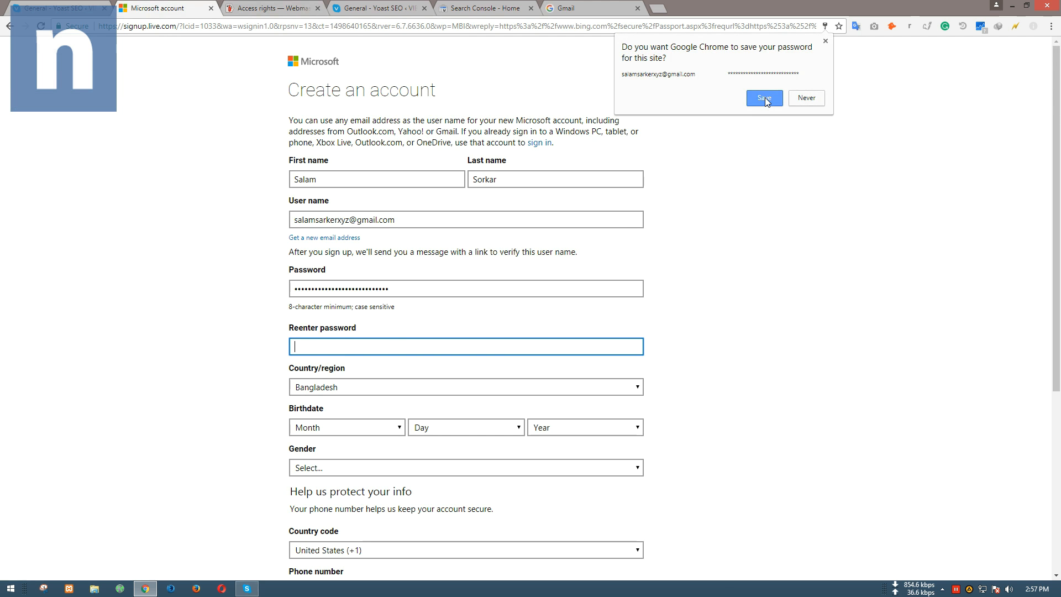
pyautogui.click(765, 99)
pyautogui.hotkey('ctrl', 'v')
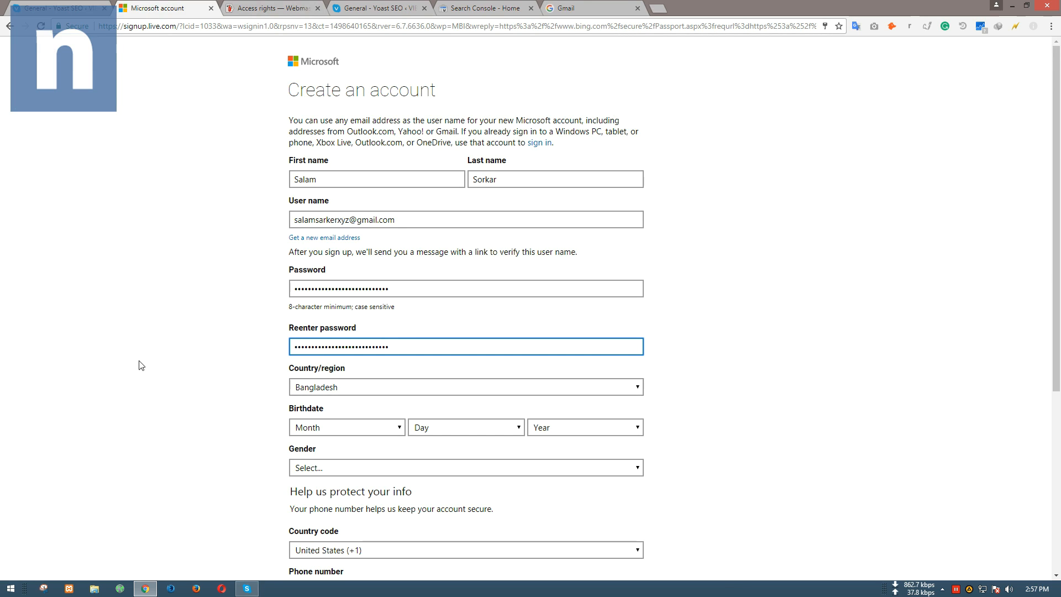
pyautogui.scroll(-3, 349, 268)
pyautogui.click(369, 262)
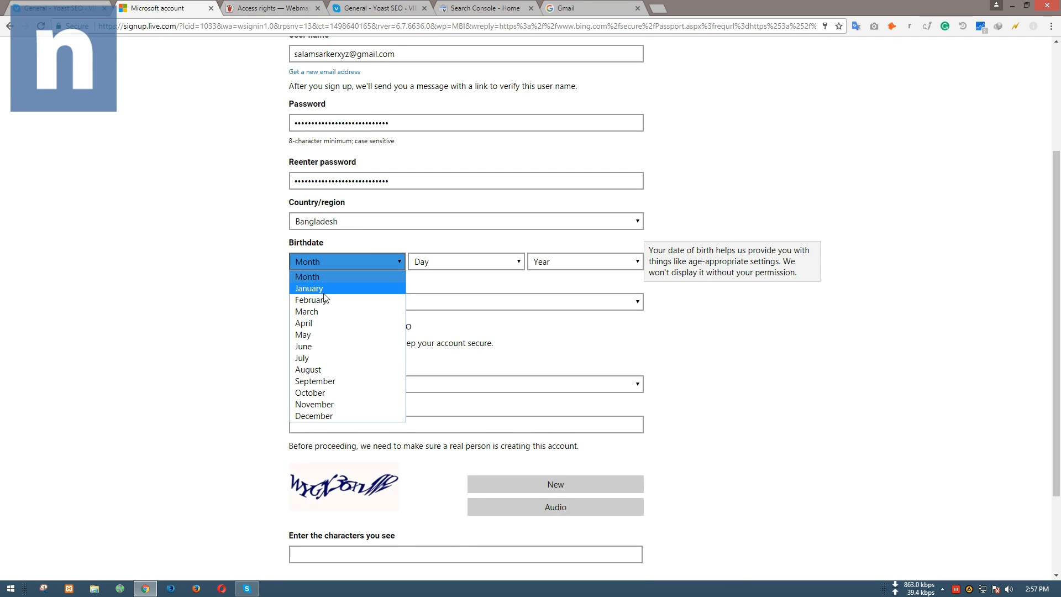
pyautogui.click(332, 289)
pyautogui.click(370, 267)
pyautogui.click(343, 325)
pyautogui.click(466, 262)
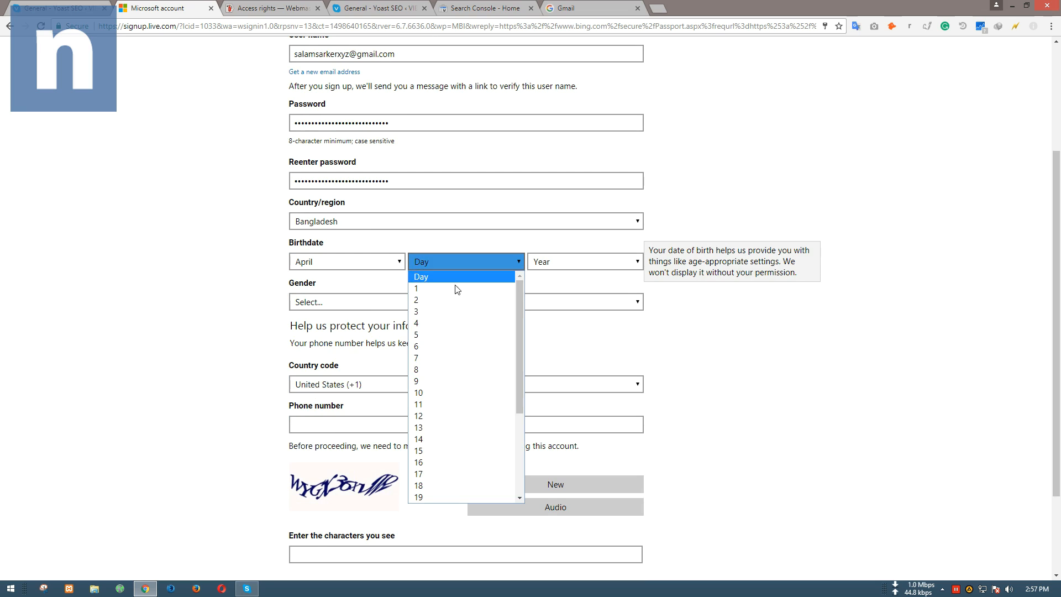
pyautogui.click(440, 357)
pyautogui.click(558, 268)
pyautogui.scroll(-5, 558, 420)
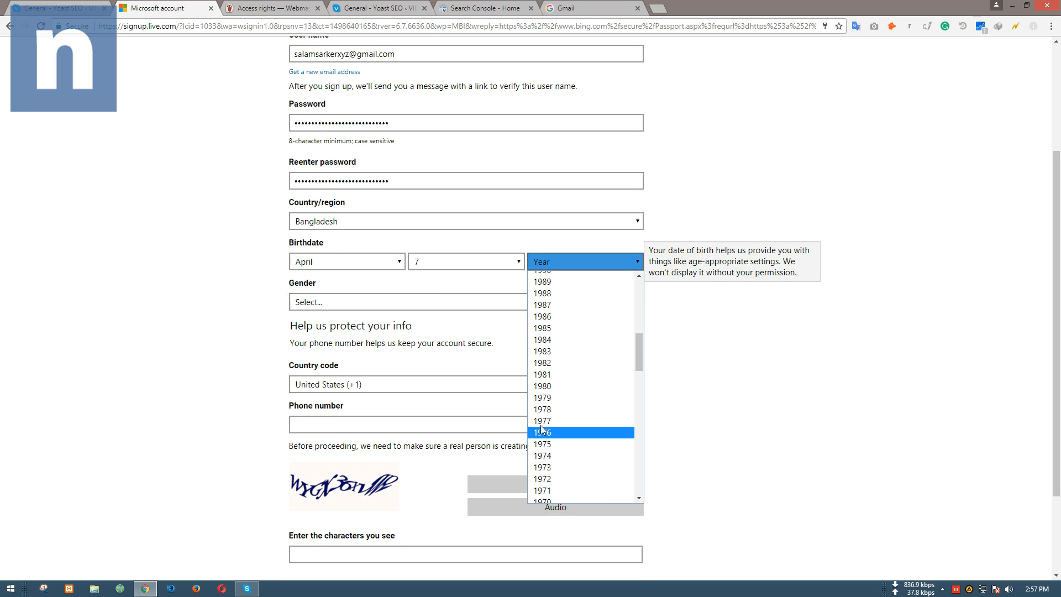
pyautogui.scroll(4, 561, 304)
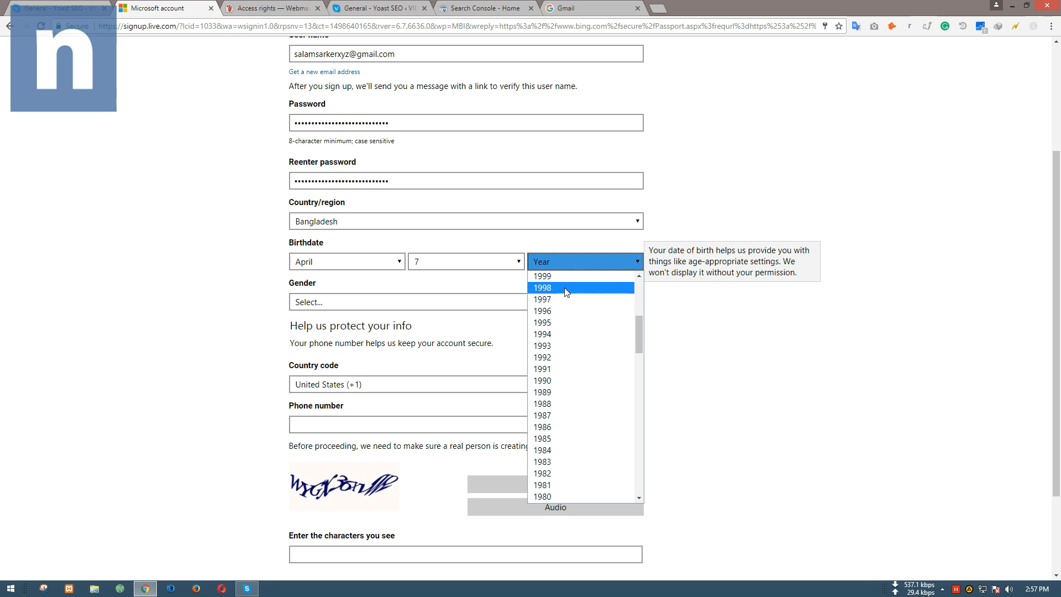
pyautogui.click(568, 321)
# Set gender to Male, country code to Bangladesh (+880), and fill in the phone number.
pyautogui.click(338, 303)
pyautogui.click(339, 329)
pyautogui.scroll(-1, 338, 328)
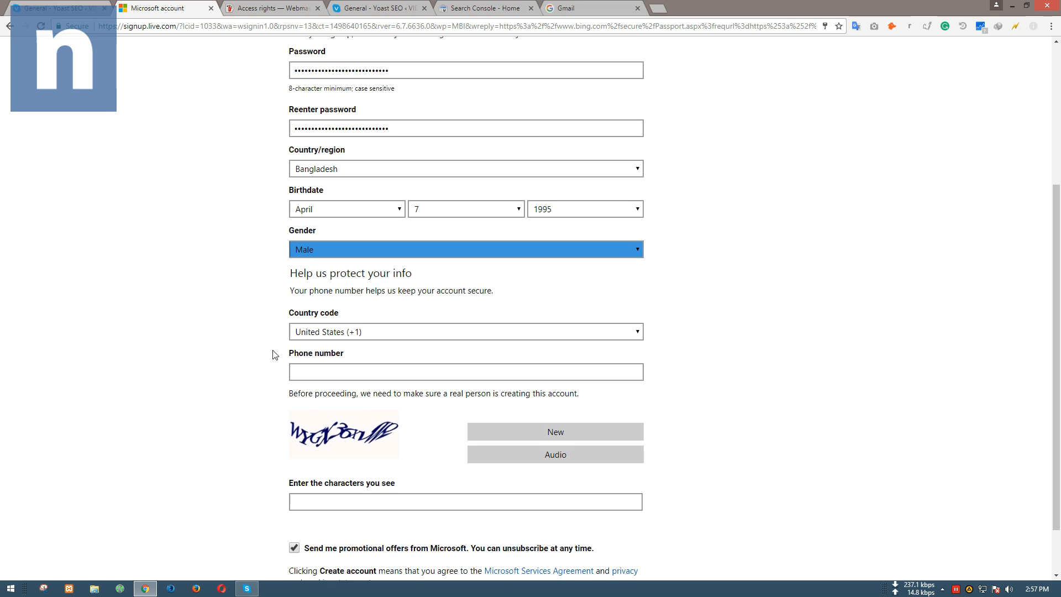
pyautogui.click(396, 330)
pyautogui.click(396, 330)
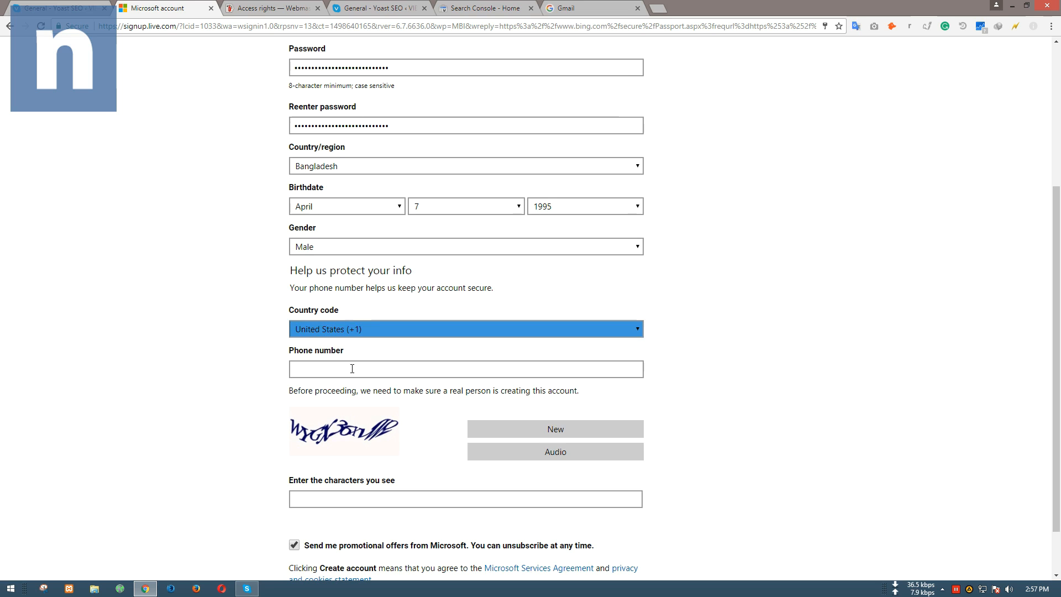
pyautogui.click(351, 371)
pyautogui.click(379, 329)
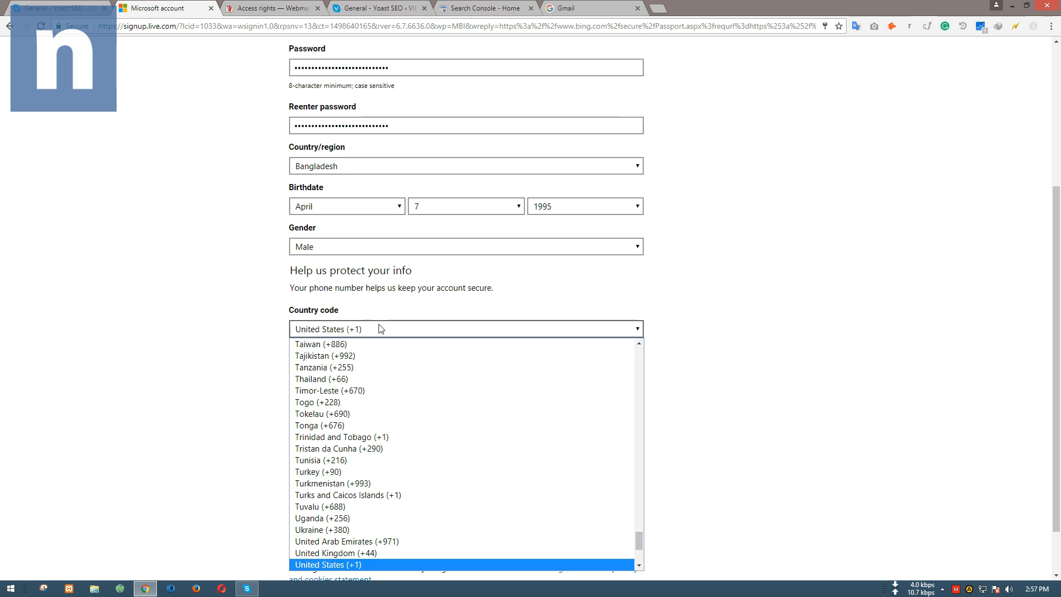
pyautogui.scroll(10, 381, 403)
pyautogui.scroll(20, 381, 404)
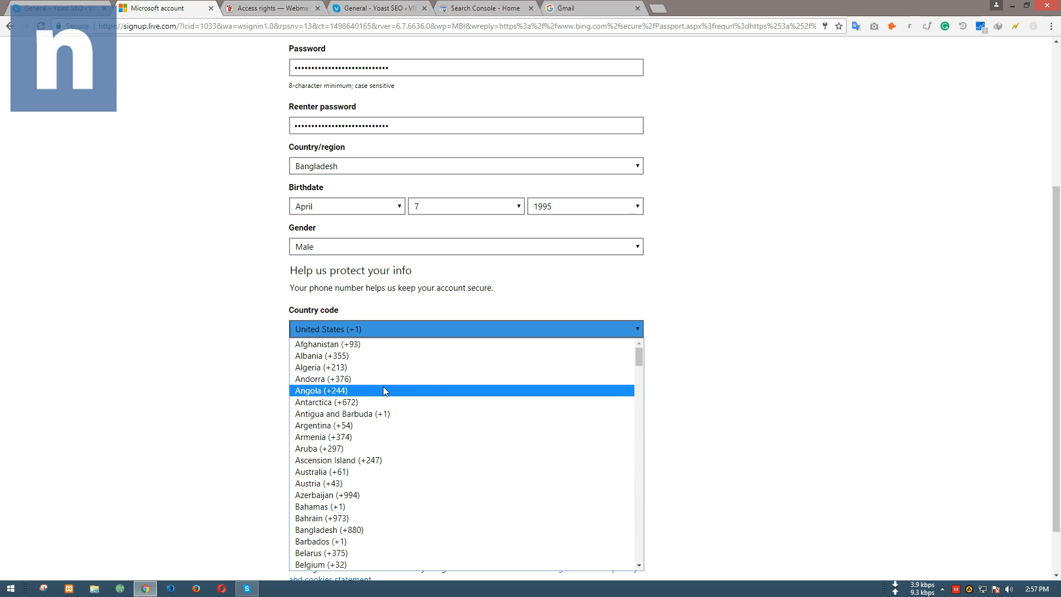
pyautogui.scroll(-10, 379, 395)
pyautogui.scroll(10, 375, 397)
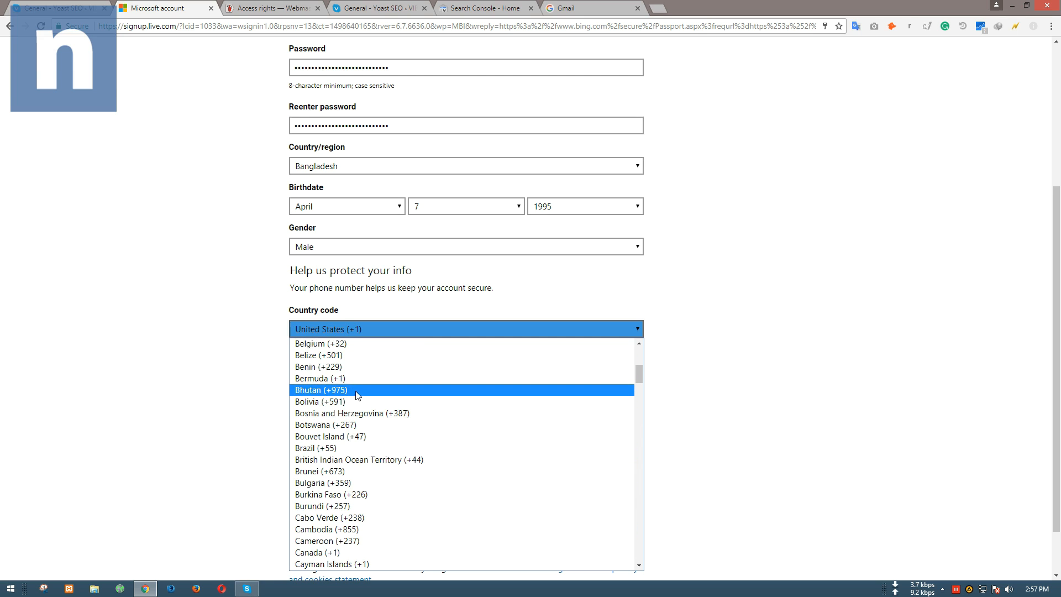
pyautogui.scroll(3, 357, 376)
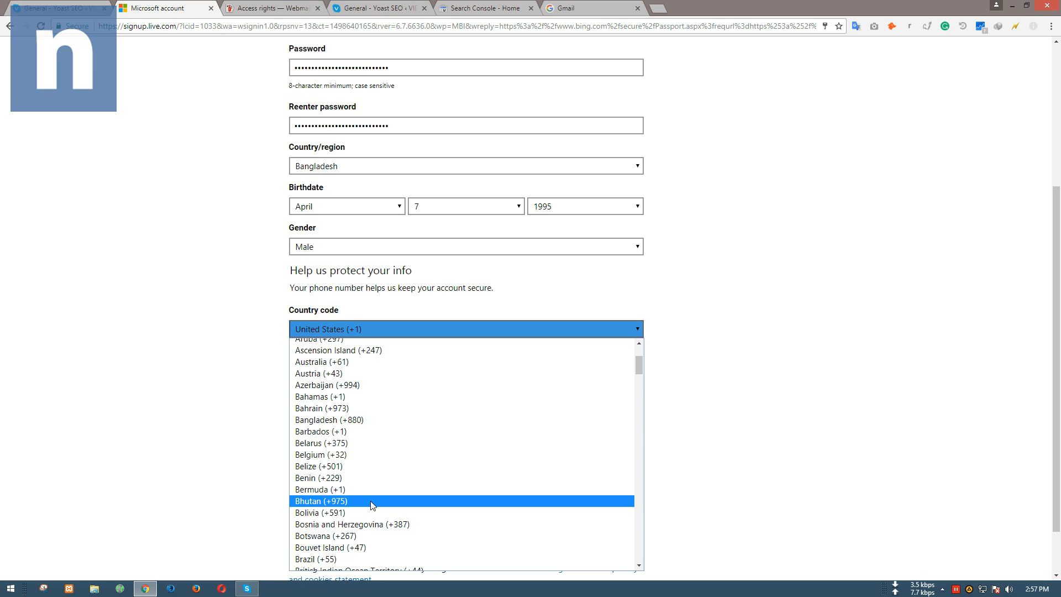
pyautogui.click(366, 420)
pyautogui.click(352, 369)
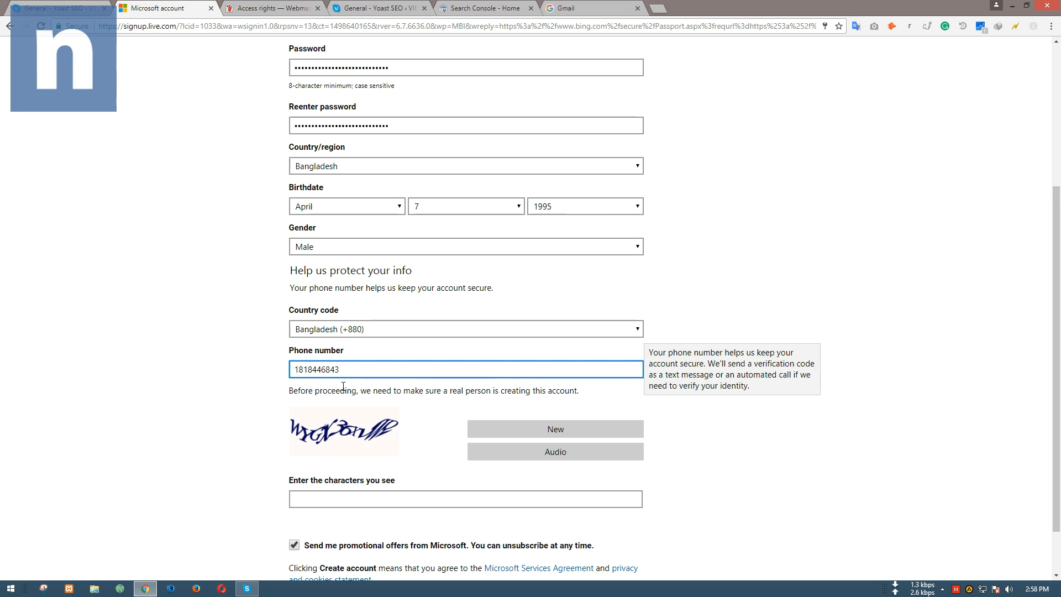
pyautogui.scroll(-1, 354, 420)
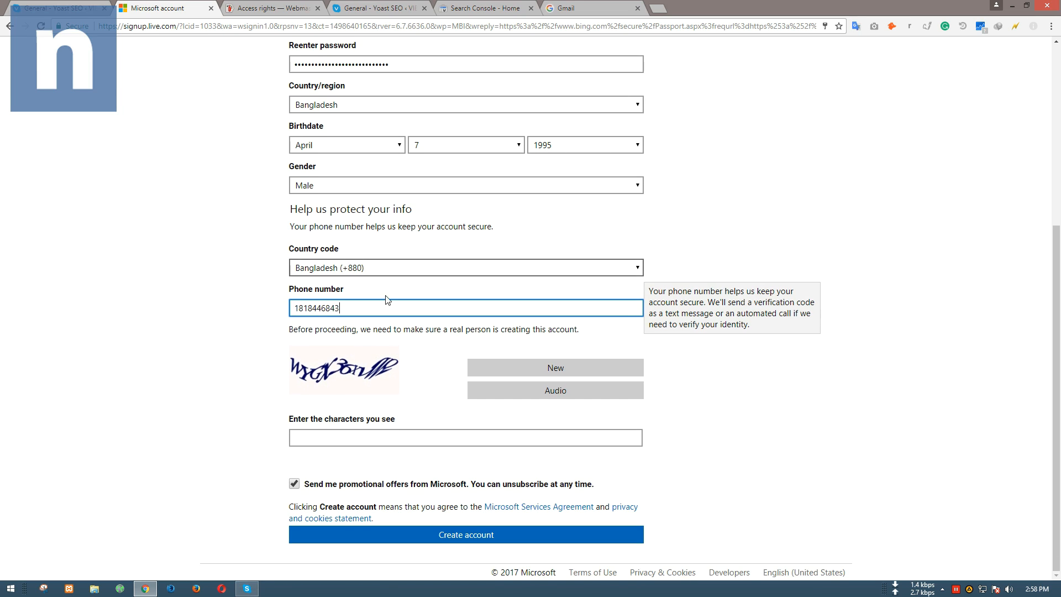
# Enter the captcha, submit, then retype the characters of the new captcha after rejection.
pyautogui.click(359, 437)
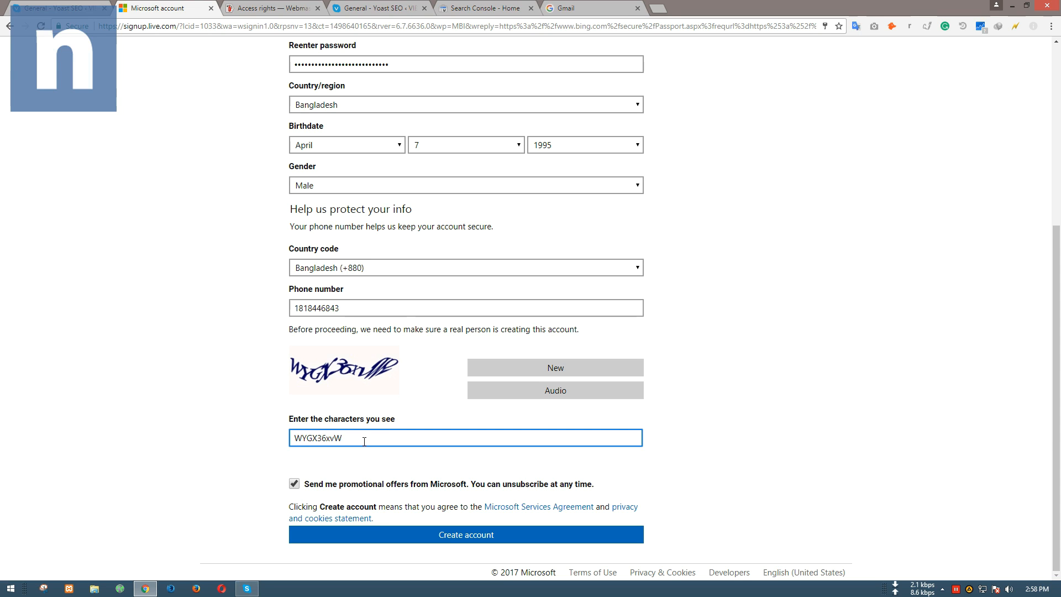
pyautogui.write('R')
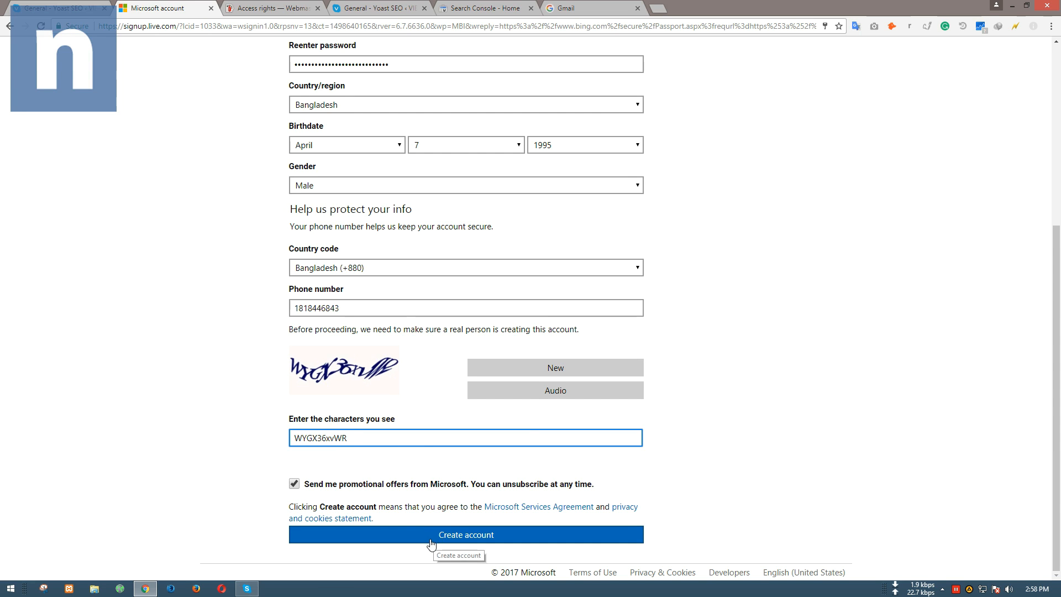
pyautogui.click(465, 537)
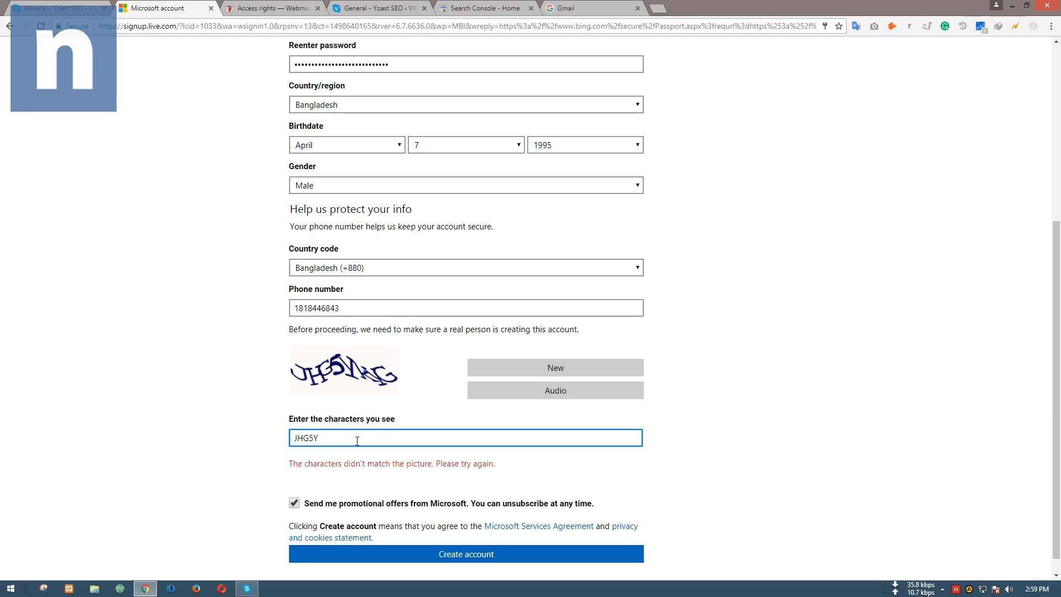
pyautogui.write('KYG')
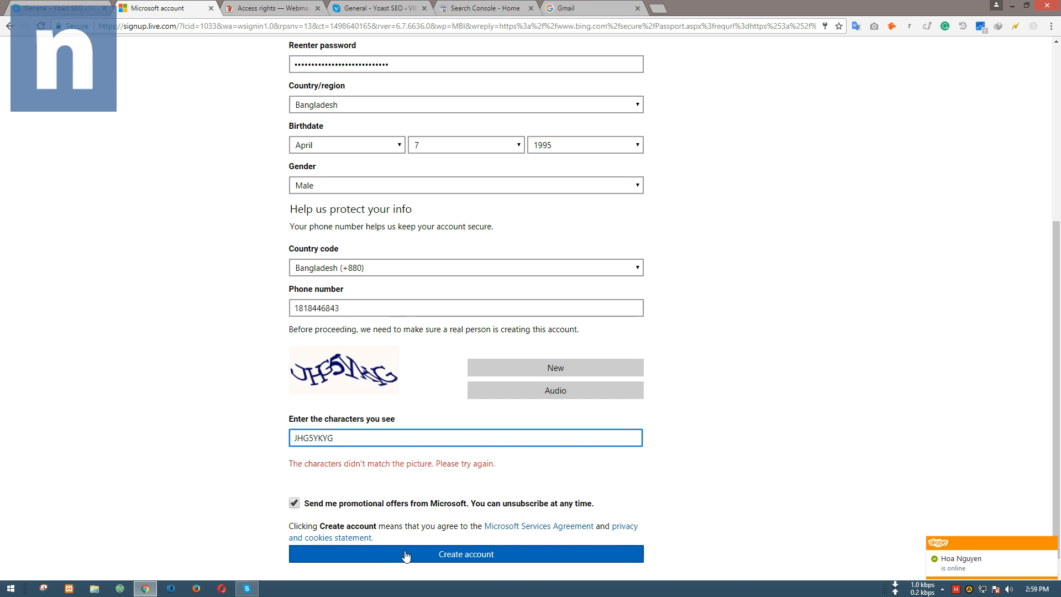
pyautogui.click(264, 510)
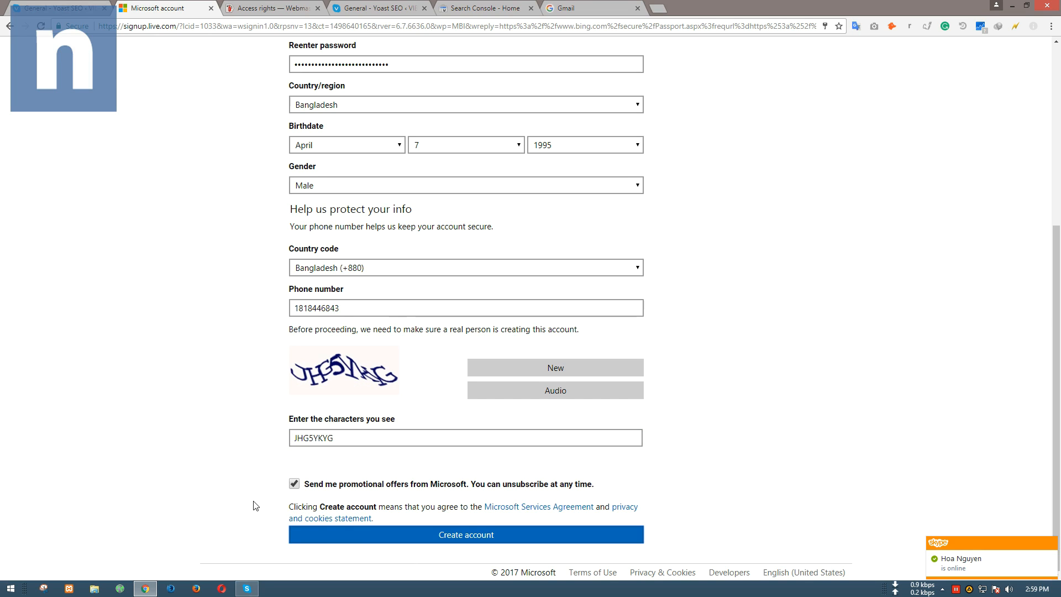
# Resubmit the sign-up form and read the red phone verification warning.
pyautogui.click(449, 535)
pyautogui.scroll(3, 246, 415)
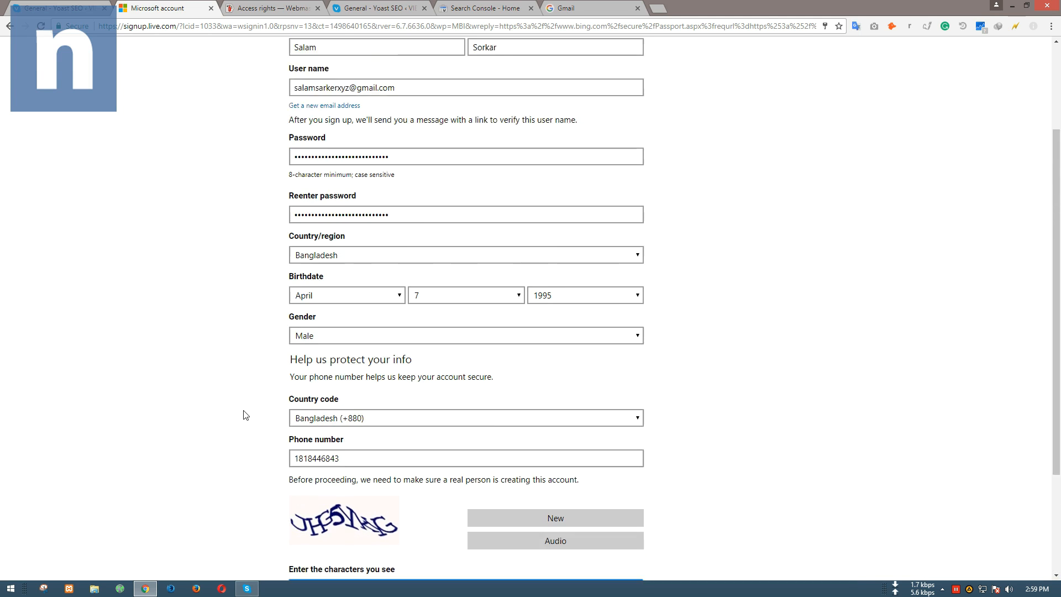
pyautogui.scroll(3, 246, 415)
pyautogui.scroll(-5, 242, 403)
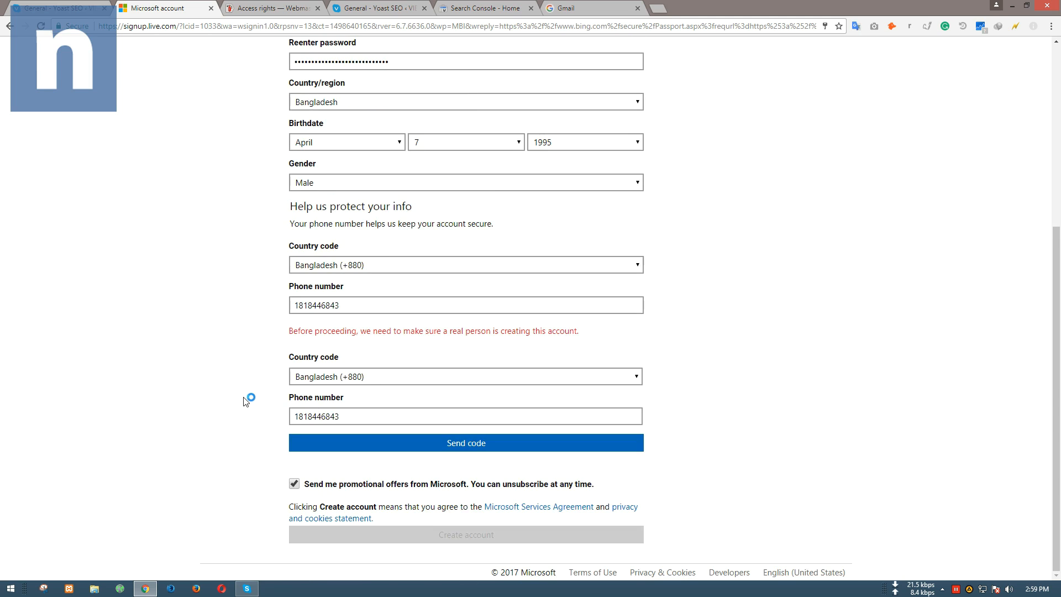
pyautogui.moveTo(295, 332); pyautogui.dragTo(478, 332)
pyautogui.click(500, 334)
pyautogui.moveTo(290, 332); pyautogui.dragTo(315, 332)
pyautogui.click(361, 326)
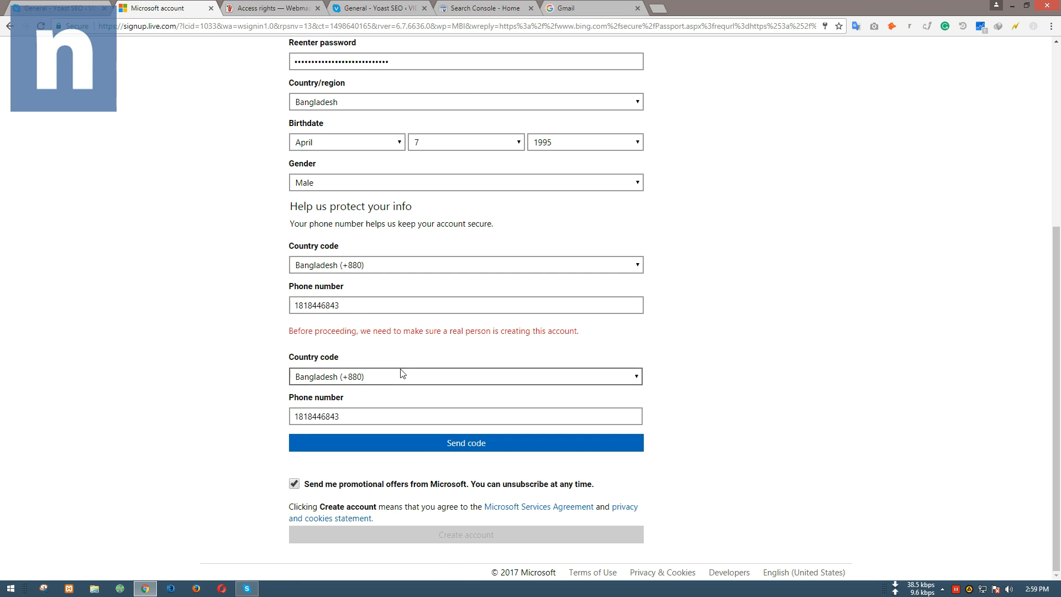
# Send a verification code to the phone and place the cursor in the access code box.
pyautogui.click(386, 306)
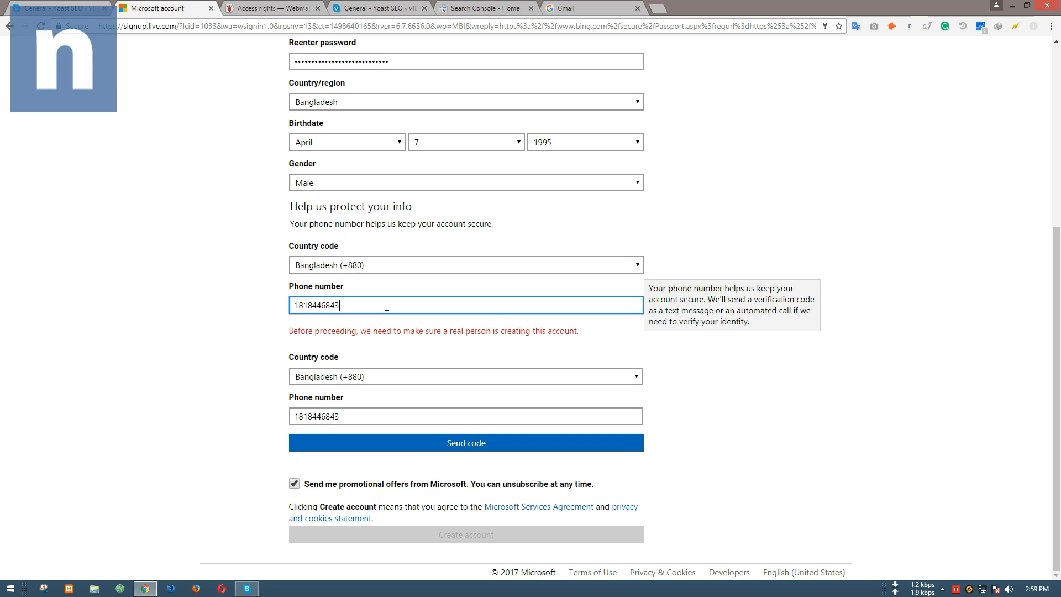
pyautogui.click(263, 338)
pyautogui.click(359, 419)
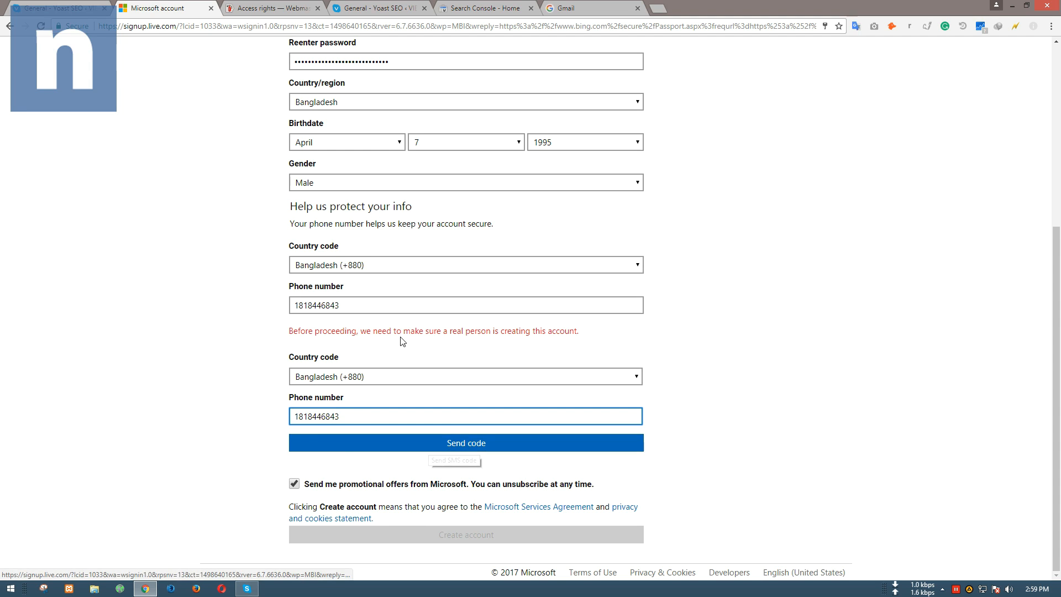
pyautogui.click(462, 449)
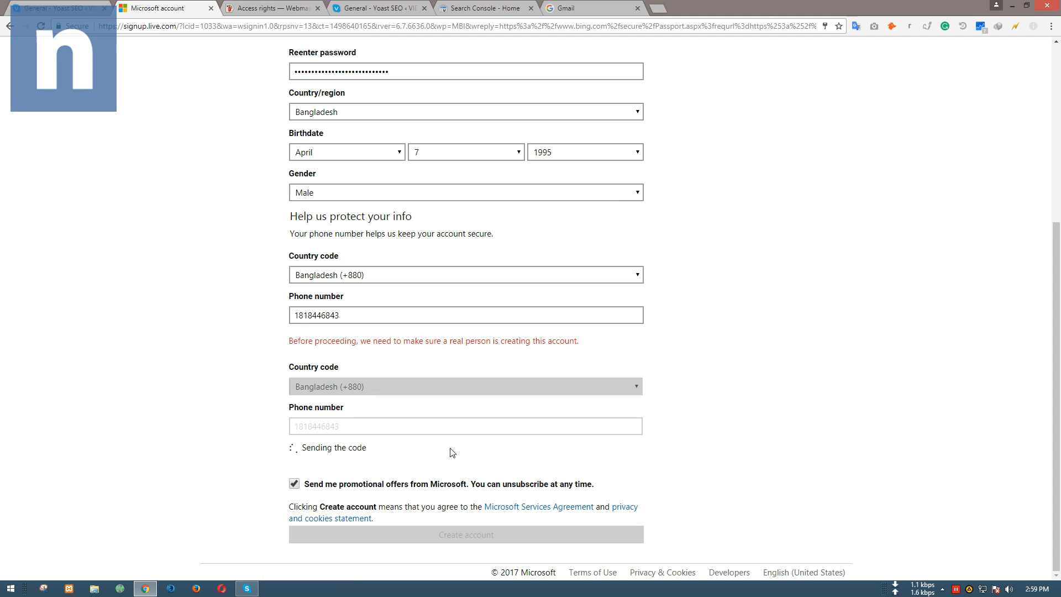
pyautogui.click(359, 485)
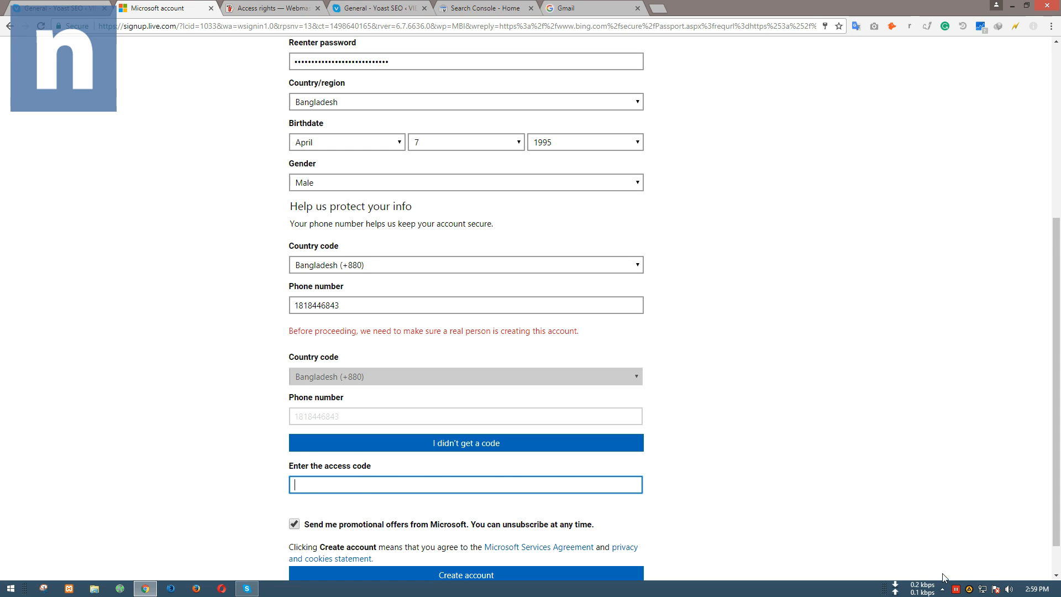
# Enter the phone access code and submit to create the Microsoft account, then check Gmail.
pyautogui.click(942, 588)
pyautogui.click(946, 536)
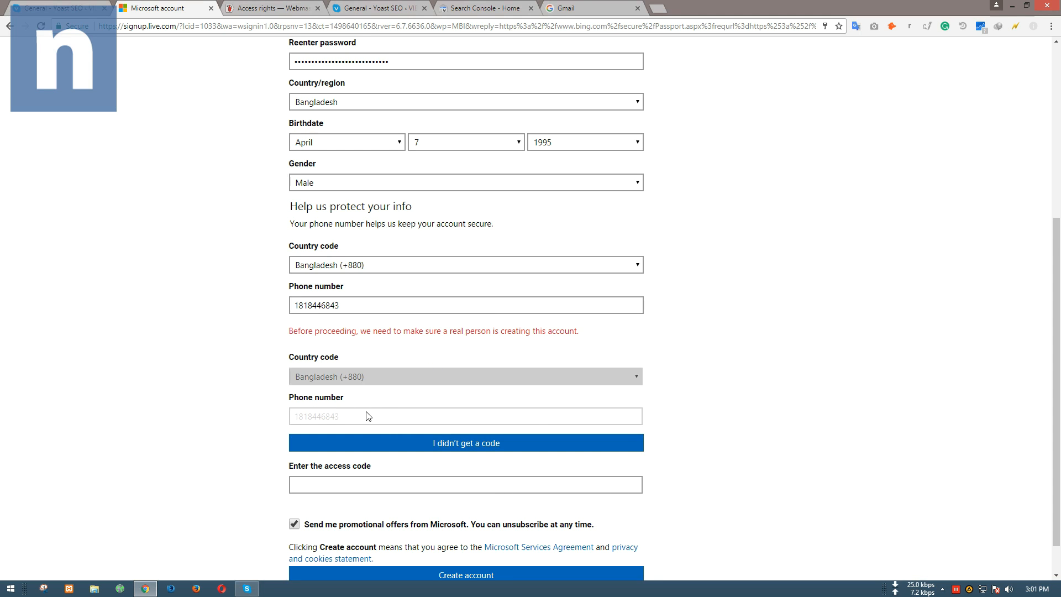
pyautogui.click(355, 484)
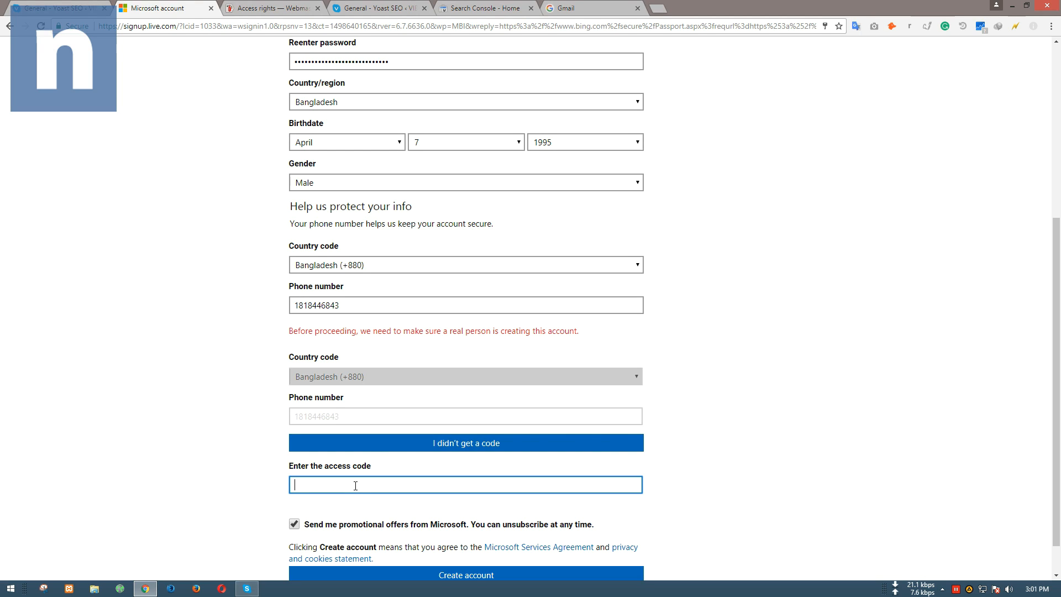
pyautogui.scroll(-1, 423, 382)
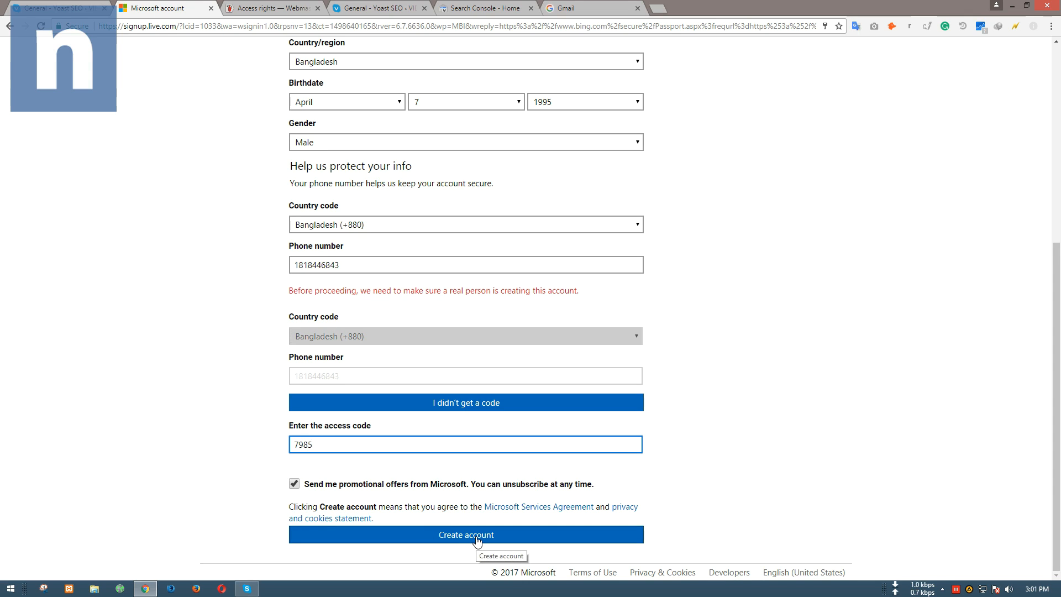
pyautogui.click(239, 427)
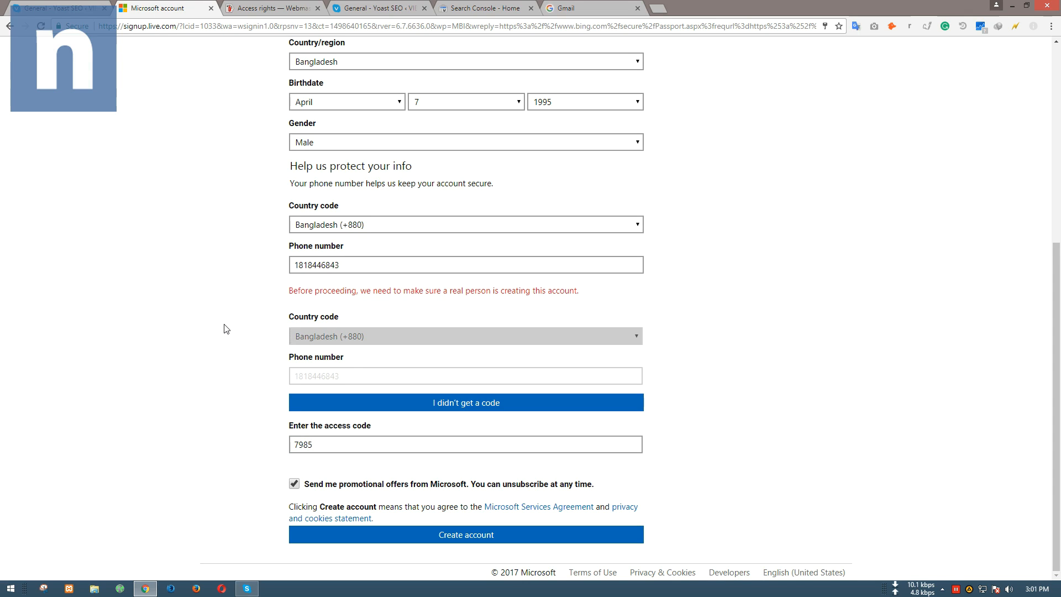
pyautogui.click(353, 264)
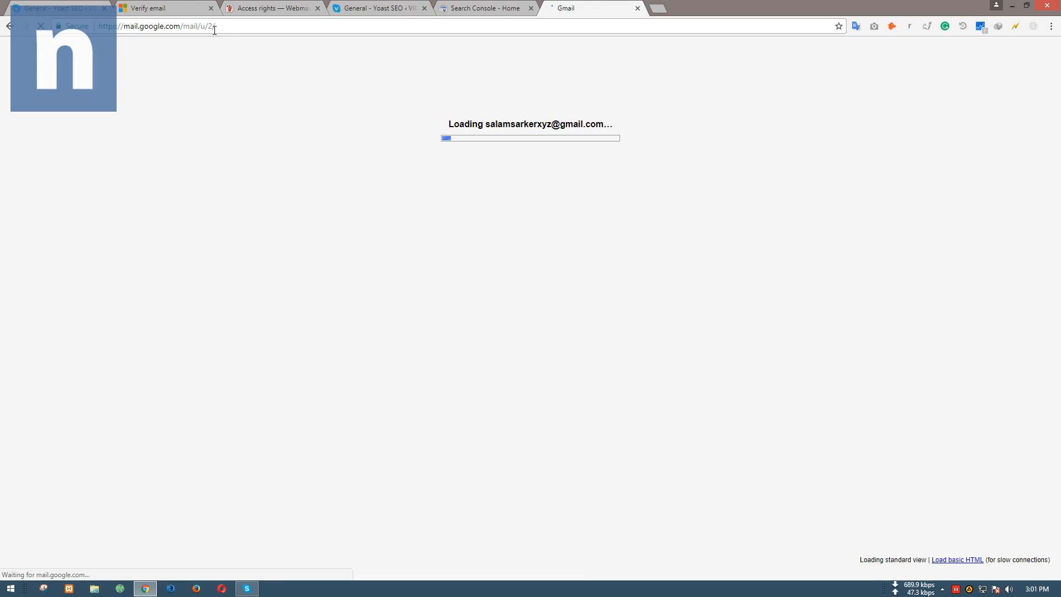
# Resend the Microsoft verification email and refresh the Gmail inbox so it arrives.
pyautogui.moveTo(185, 11)
pyautogui.mouseDown()
pyautogui.moveTo(243, 14)
pyautogui.moveTo(183, 11)
pyautogui.mouseUp()
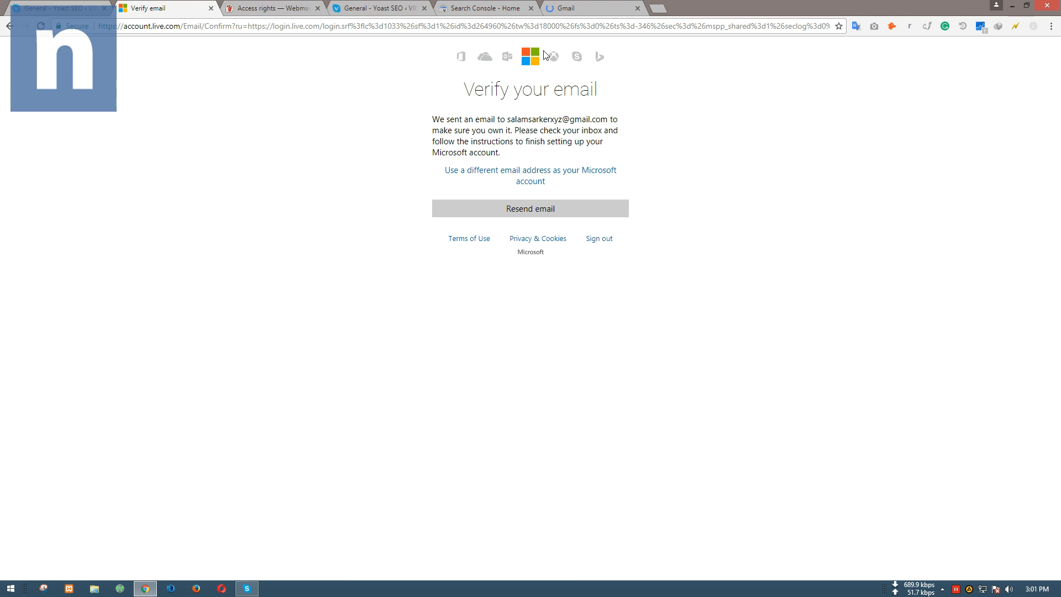
pyautogui.click(570, 11)
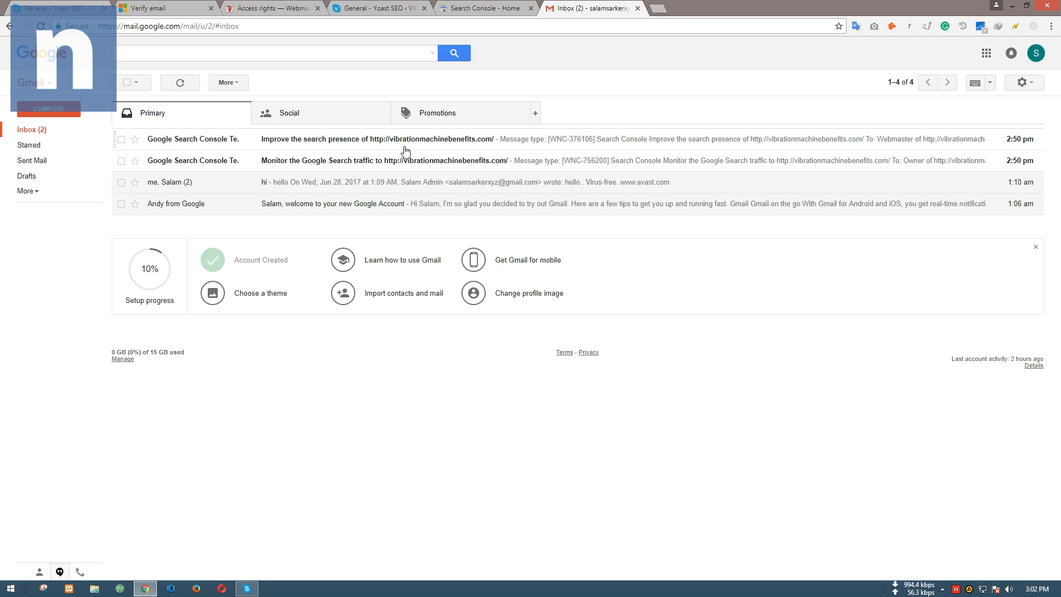
pyautogui.moveTo(572, 11); pyautogui.dragTo(265, 10)
pyautogui.click(147, 8)
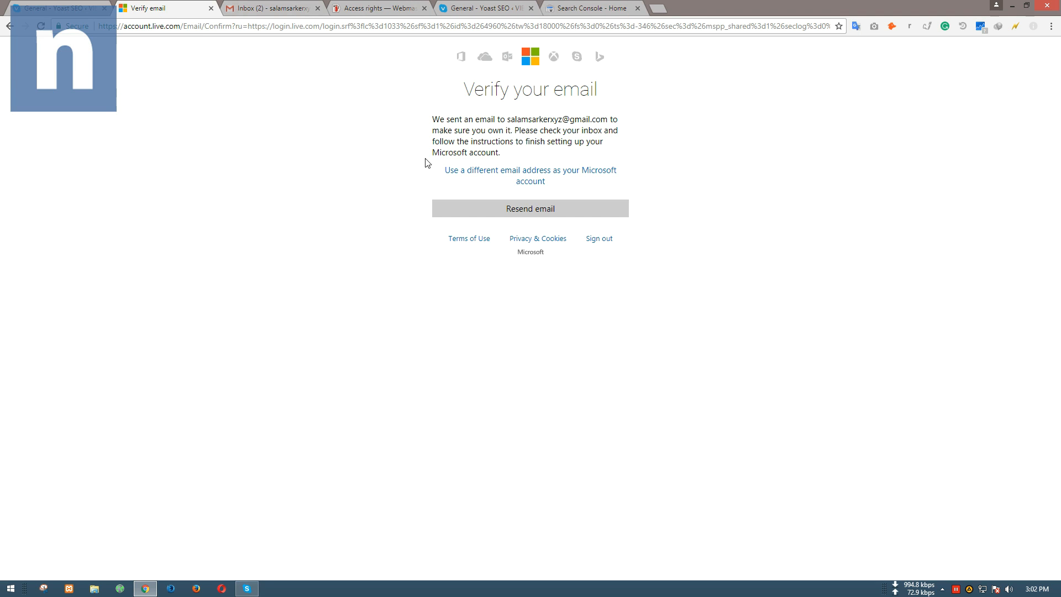
pyautogui.click(555, 213)
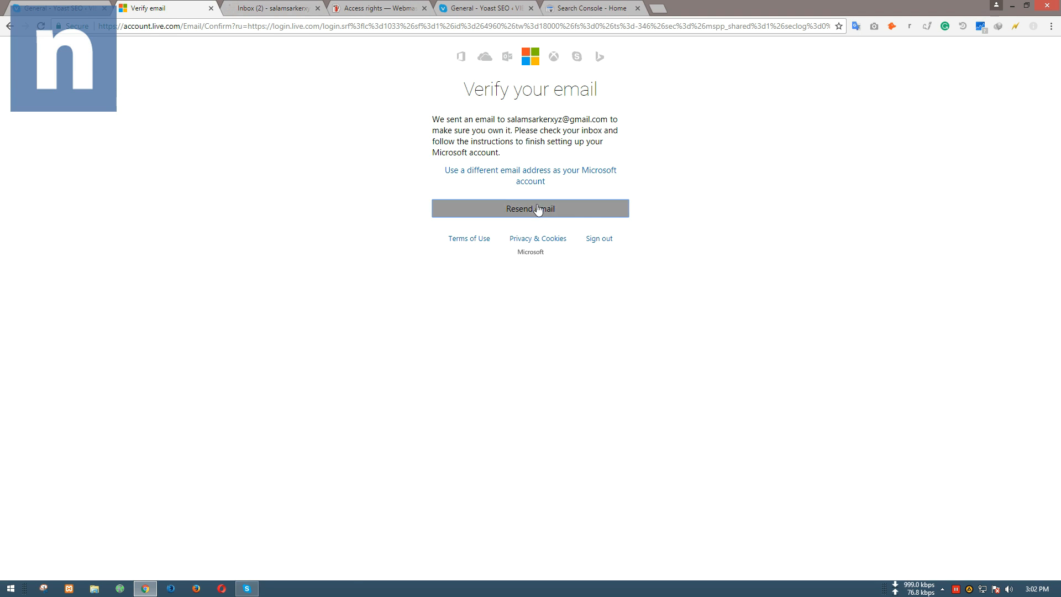
pyautogui.click(265, 10)
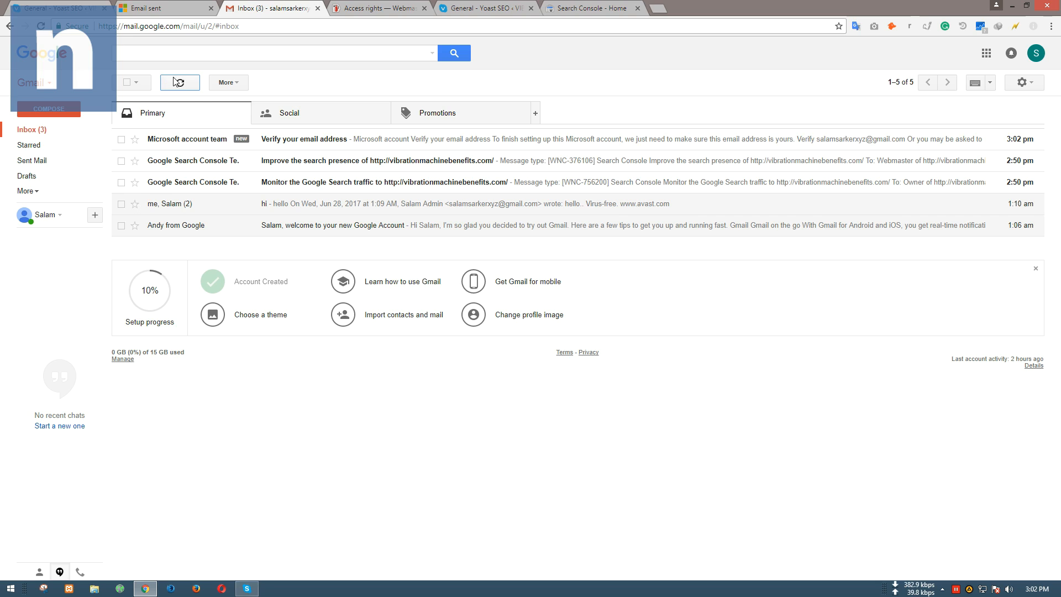
pyautogui.click(178, 82)
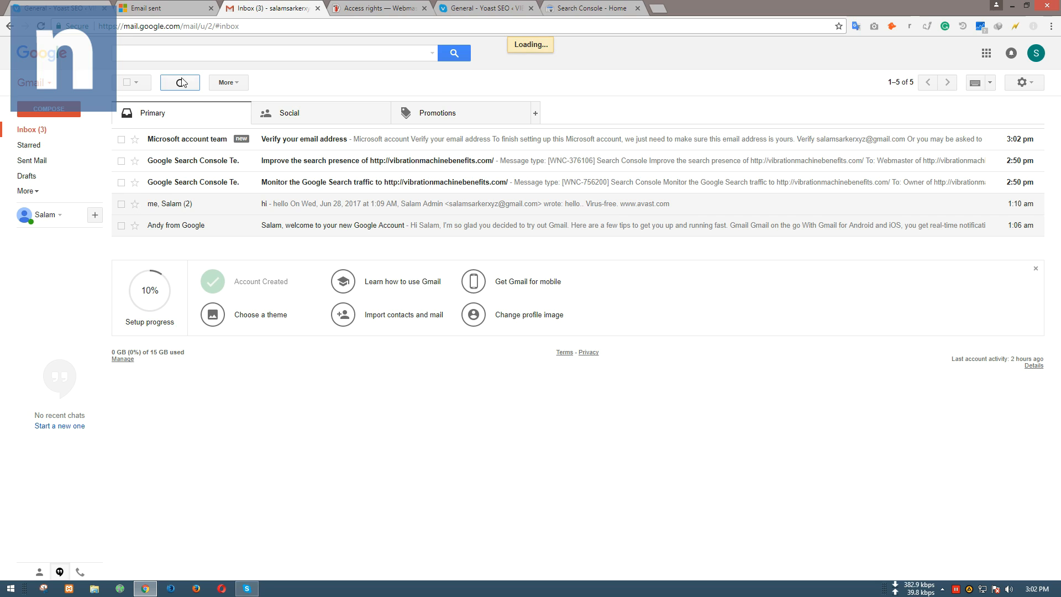
# Open the Microsoft email, follow its Verify link, and confirm the Ready to go page.
pyautogui.click(308, 140)
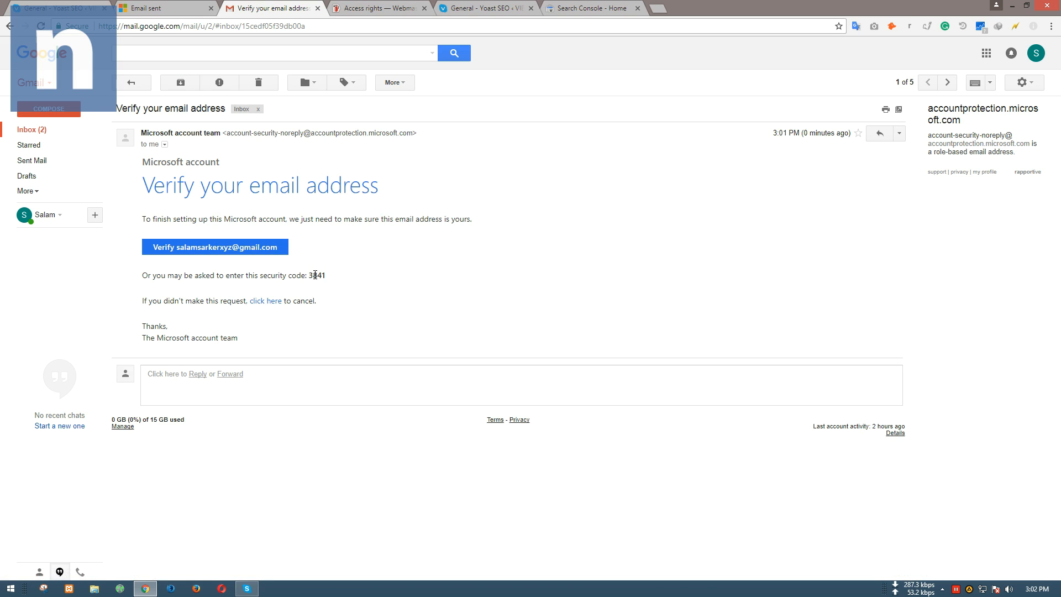
pyautogui.click(226, 249)
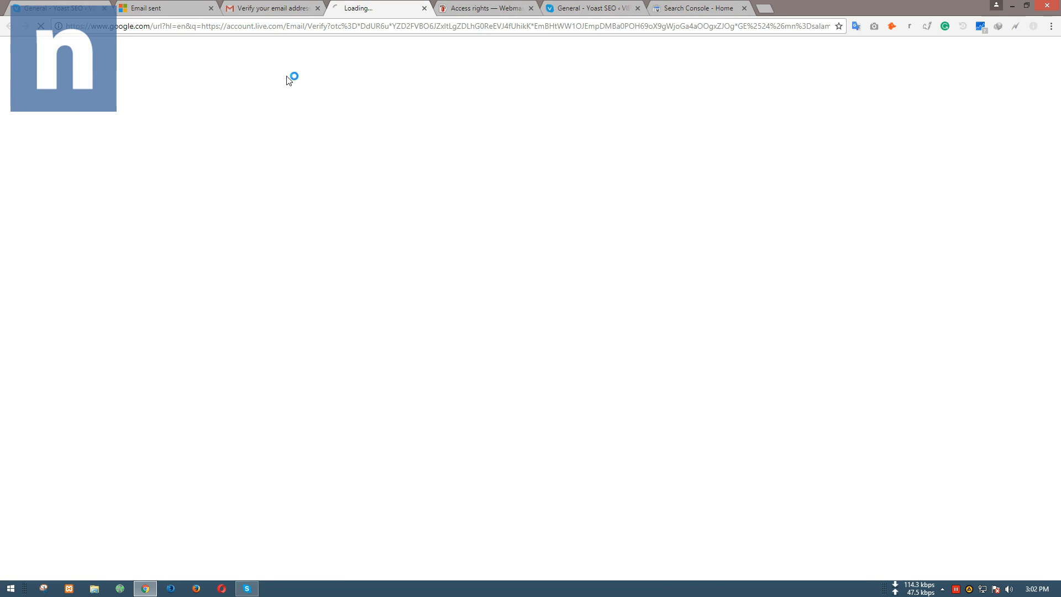
pyautogui.moveTo(342, 9); pyautogui.dragTo(235, 11)
pyautogui.click(162, 12)
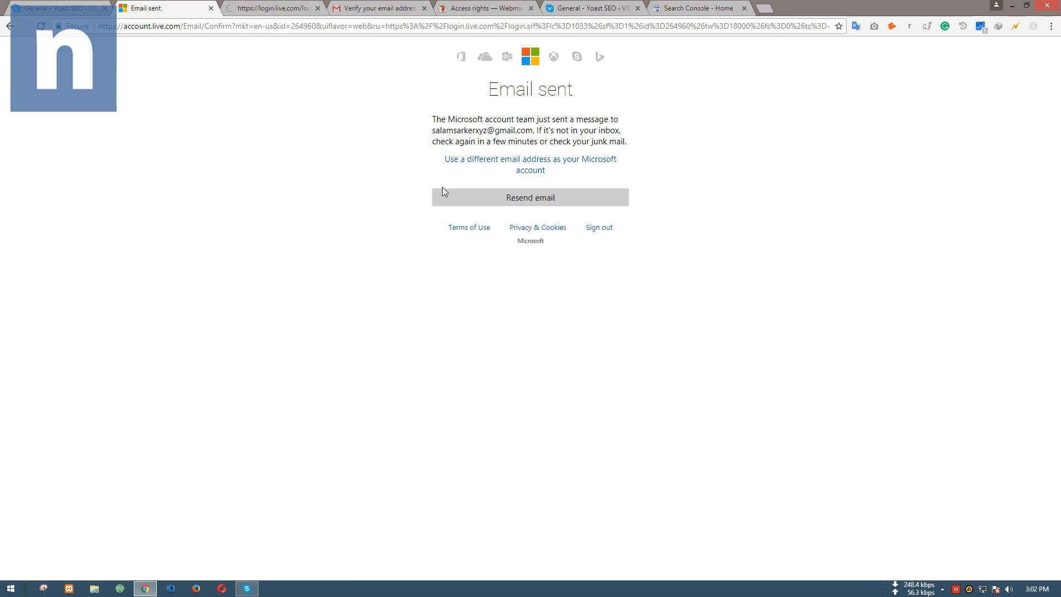
pyautogui.click(267, 8)
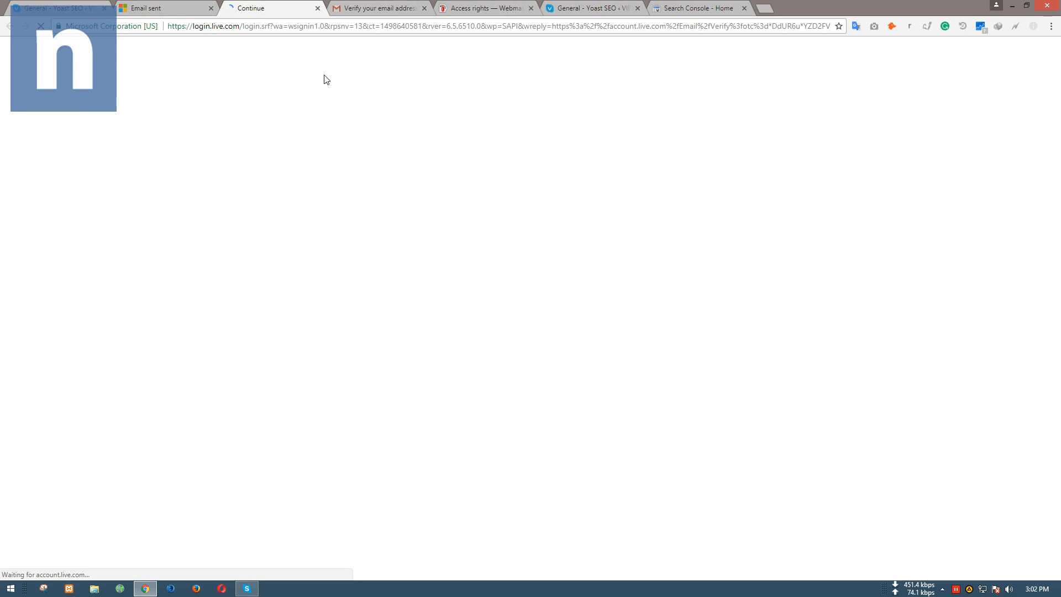
pyautogui.click(395, 8)
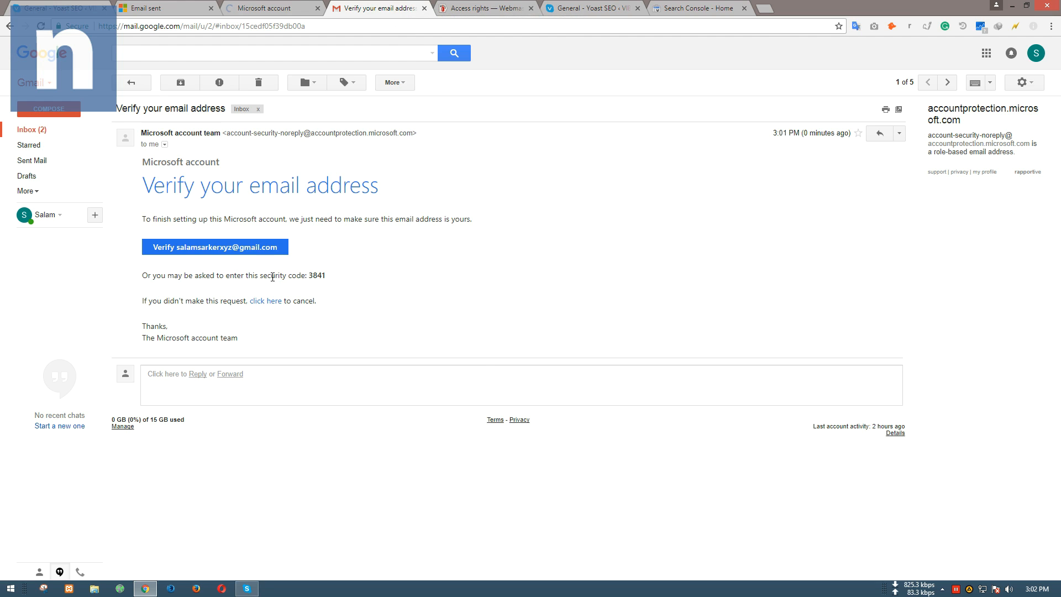
pyautogui.click(132, 82)
pyautogui.click(273, 6)
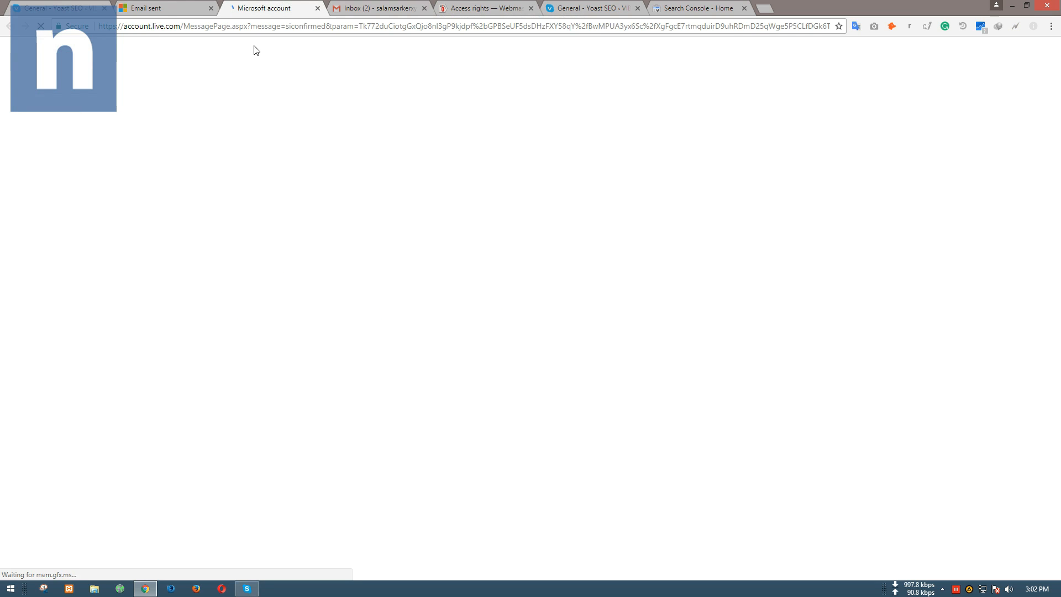
pyautogui.moveTo(194, 154); pyautogui.dragTo(235, 140)
pyautogui.click(237, 143)
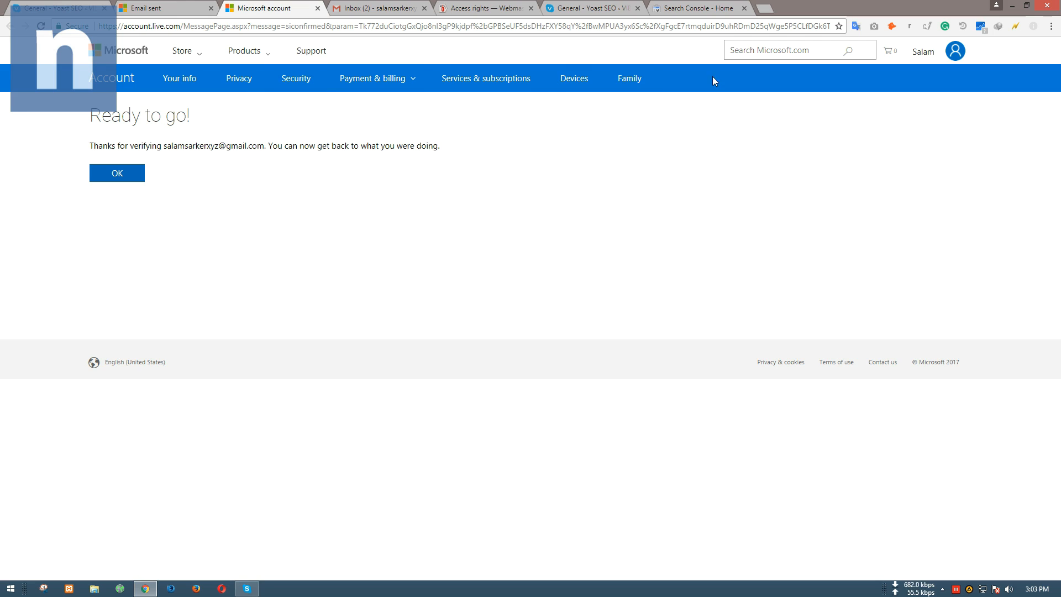
pyautogui.click(953, 54)
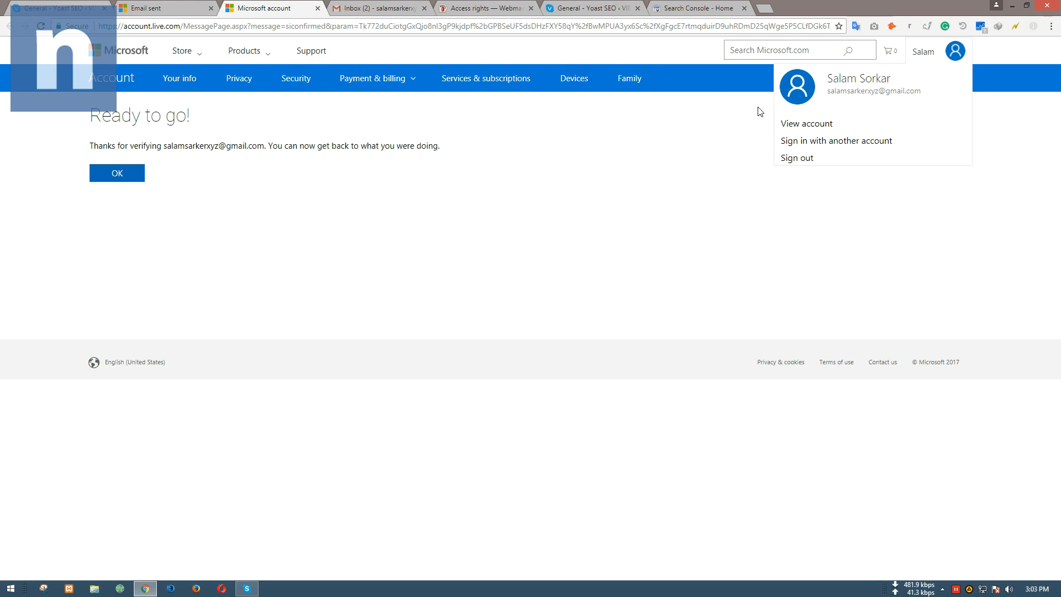
# Close the Email sent page and open Bing Webmaster Tools from Yoast's webmaster settings.
pyautogui.click(160, 10)
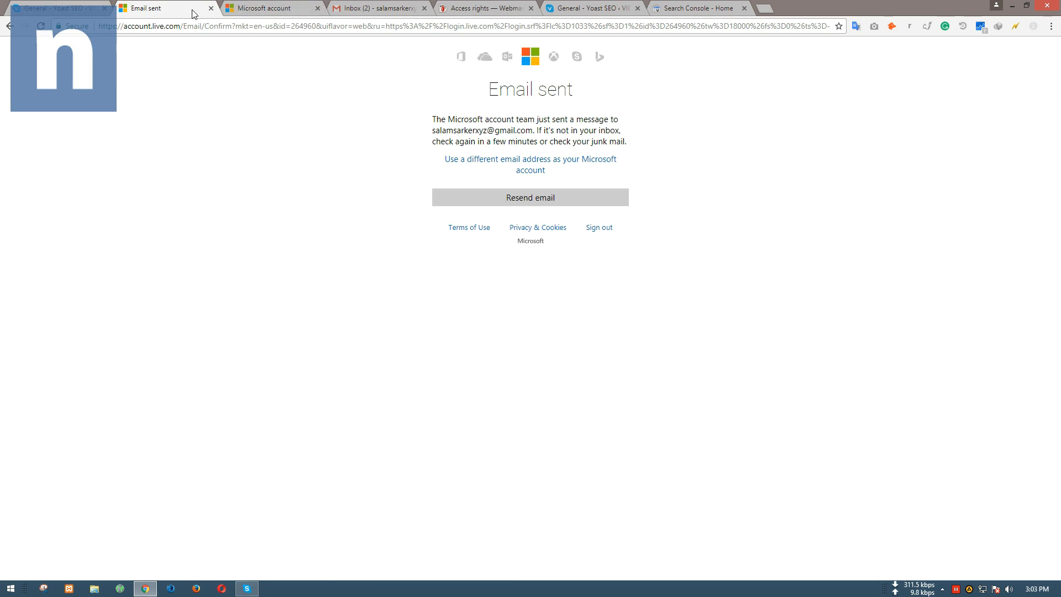
pyautogui.hotkey('ctrl', 'w')
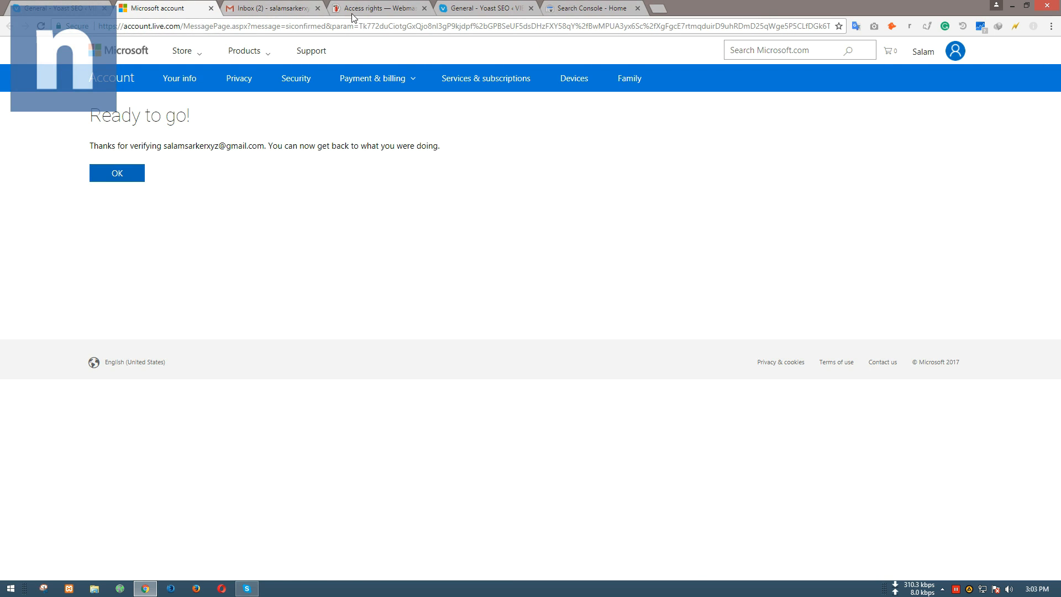
pyautogui.click(27, 15)
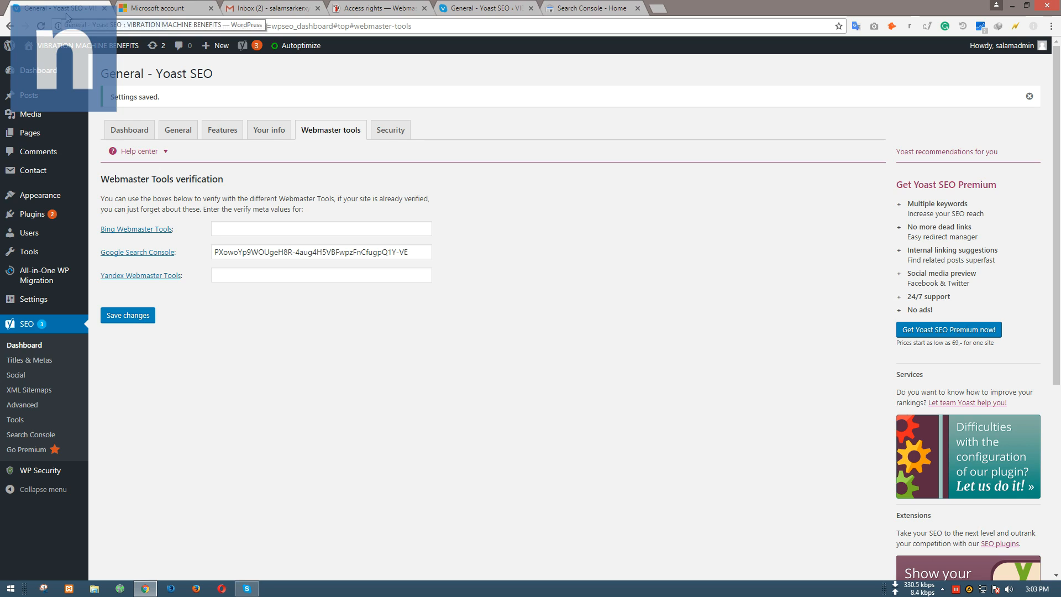
pyautogui.click(136, 228)
pyautogui.moveTo(166, 9); pyautogui.dragTo(226, 9)
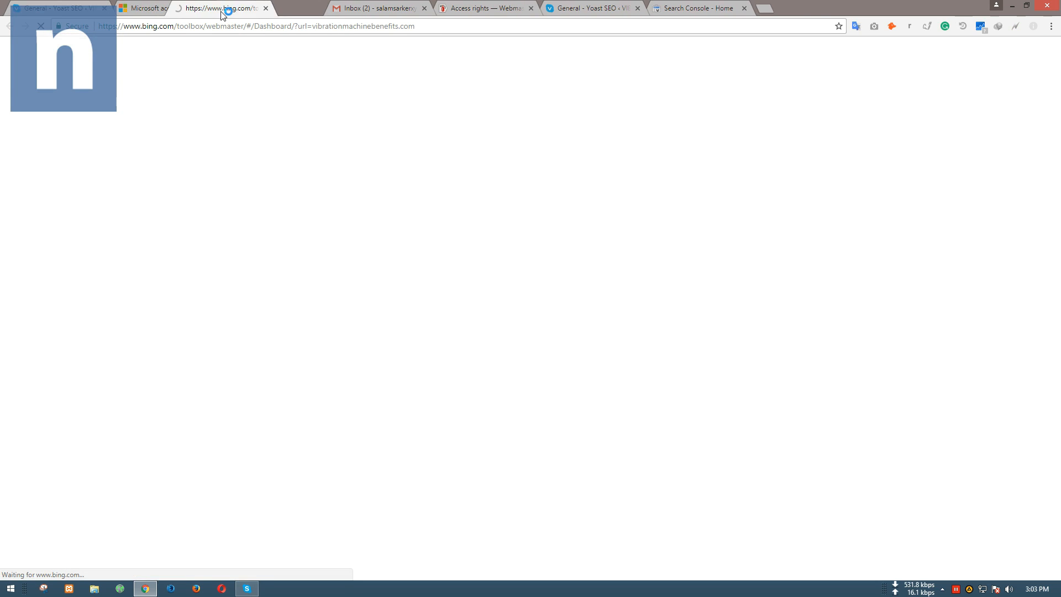
pyautogui.click(171, 10)
# Sign in to Bing Webmaster Tools and close the Microsoft account page.
pyautogui.click(258, 7)
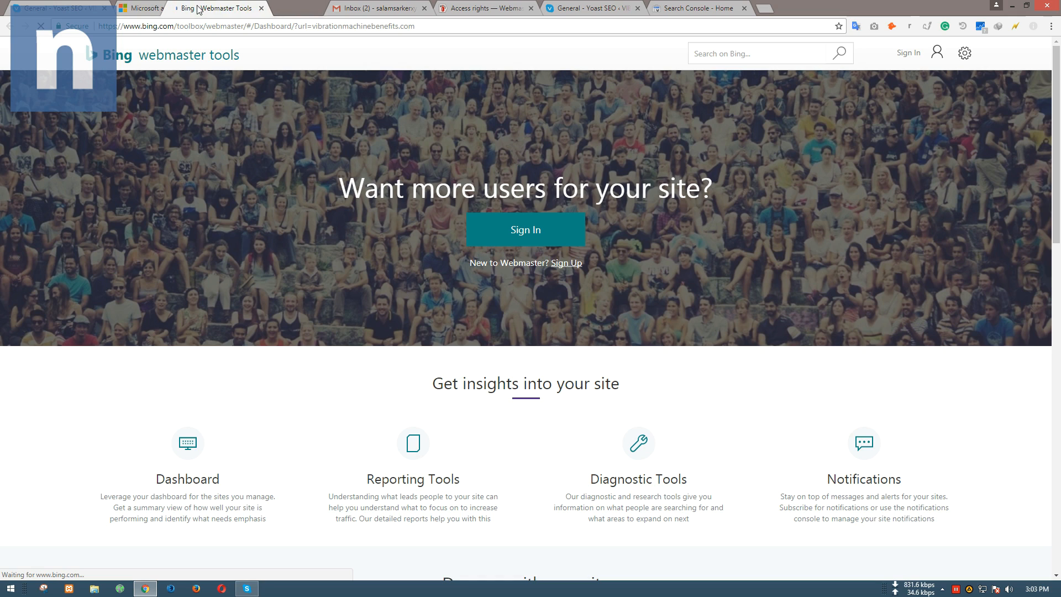
pyautogui.moveTo(272, 11); pyautogui.dragTo(166, 11)
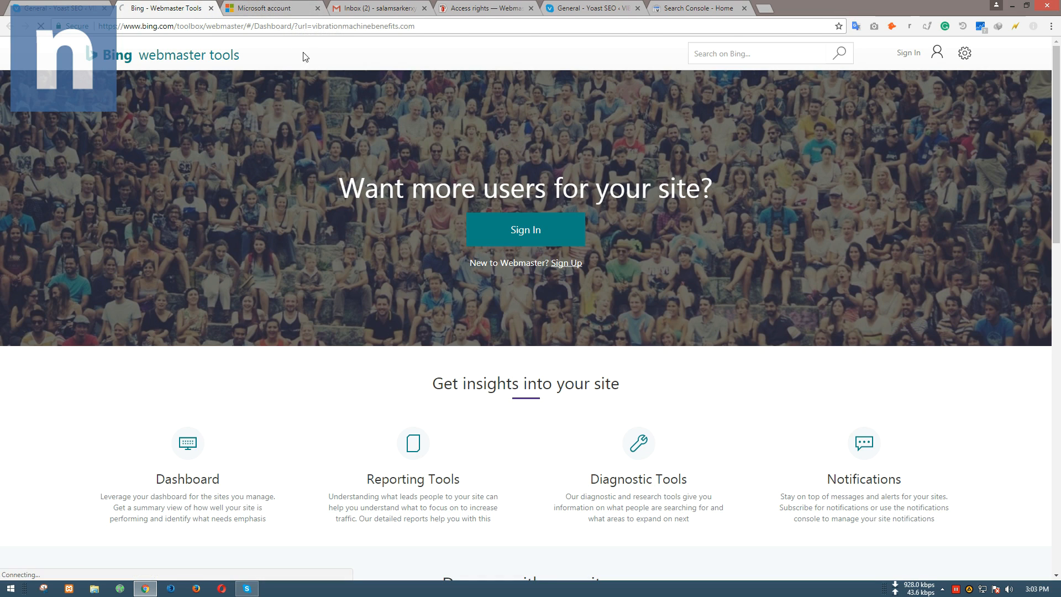
pyautogui.click(270, 8)
pyautogui.hotkey('ctrl', 'w')
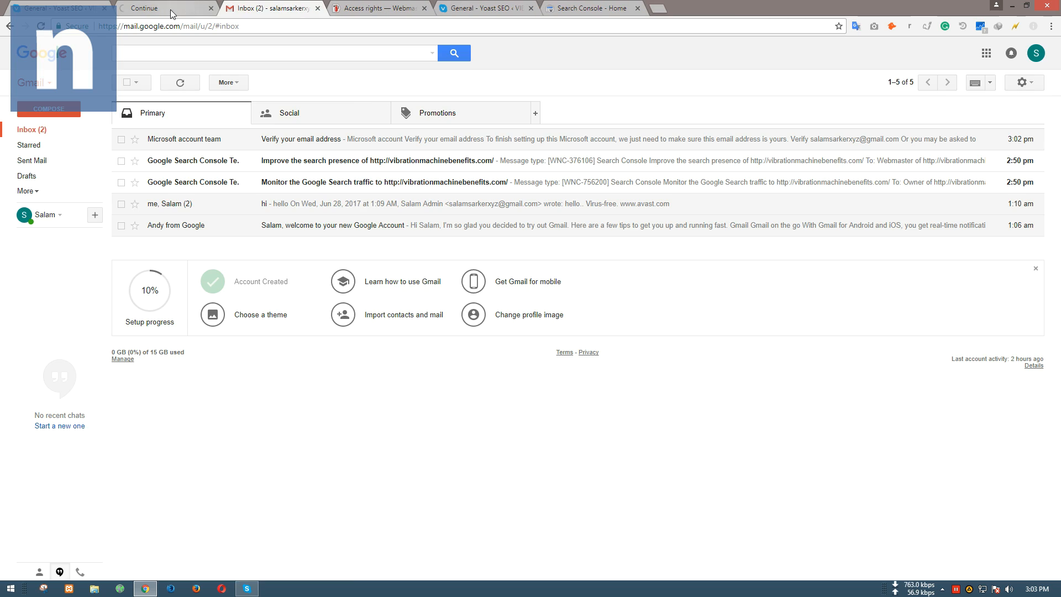
pyautogui.click(170, 10)
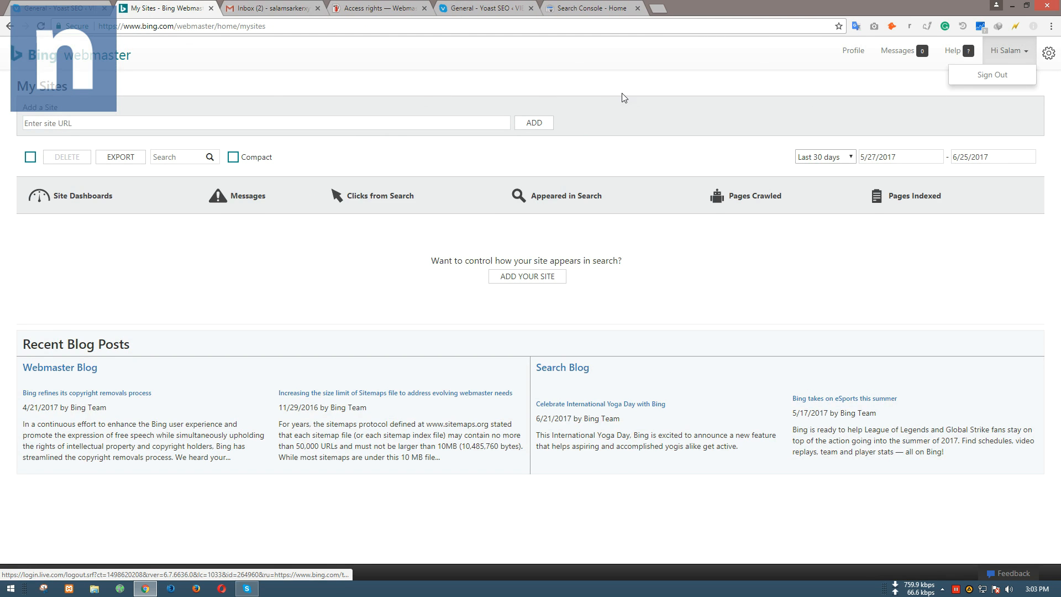
pyautogui.click(77, 121)
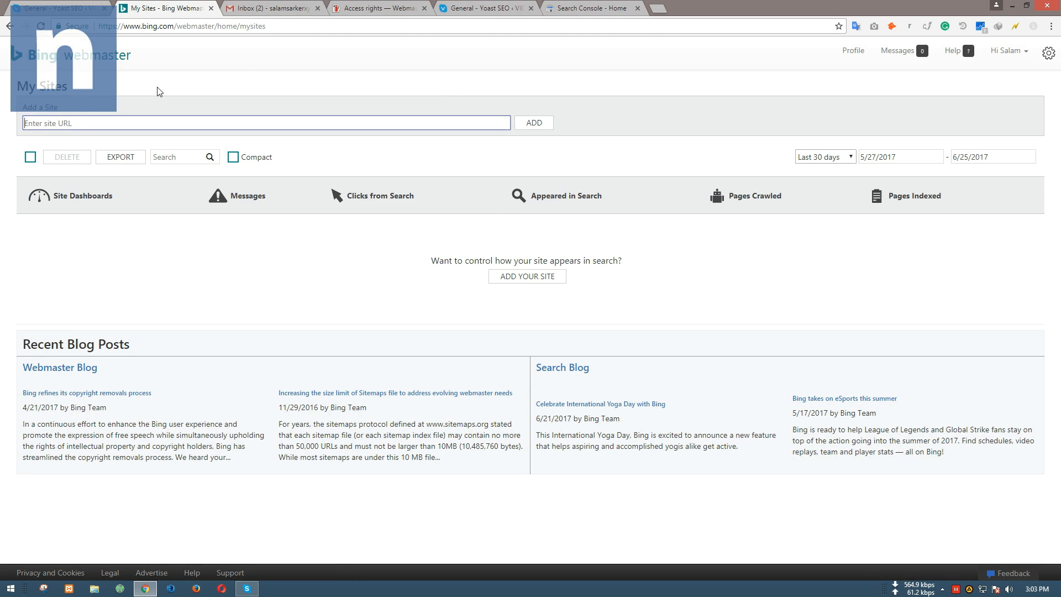
pyautogui.click(246, 73)
pyautogui.click(68, 6)
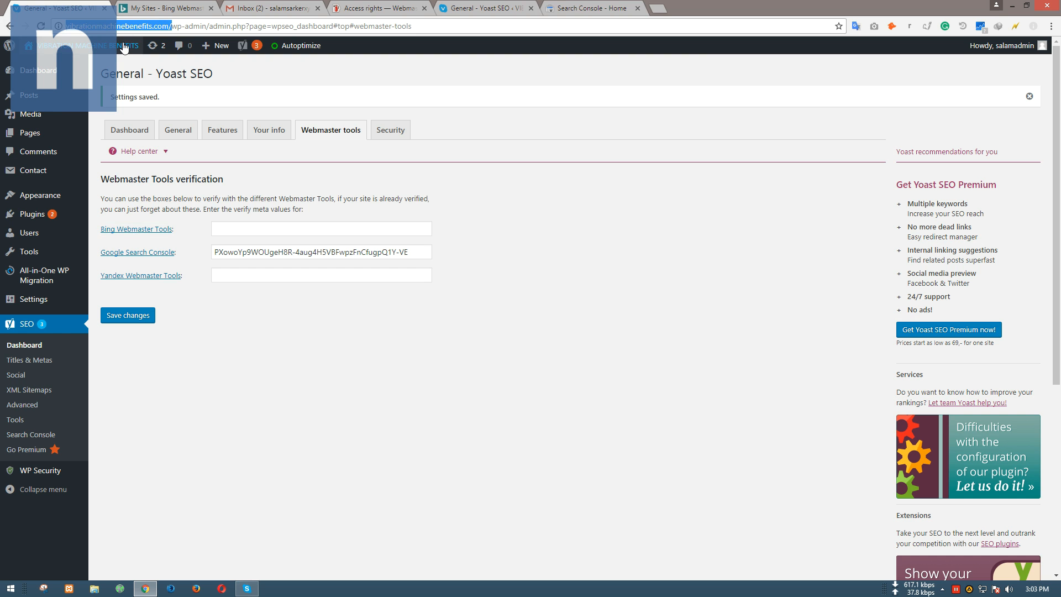
pyautogui.click(157, 9)
pyautogui.click(147, 123)
pyautogui.write('http://vibrationmachinebenefits.com/')
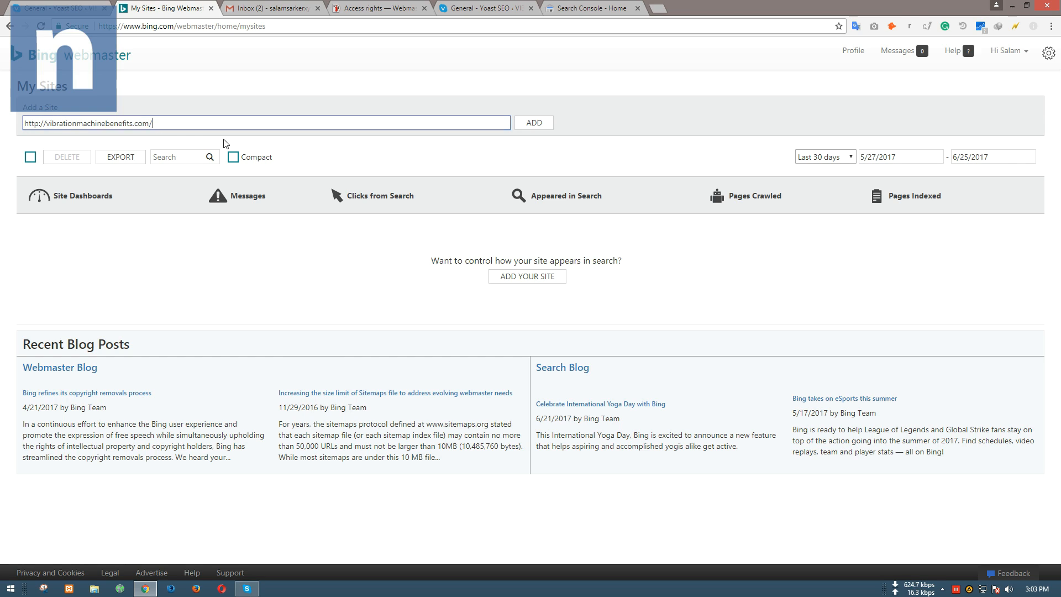
pyautogui.click(539, 124)
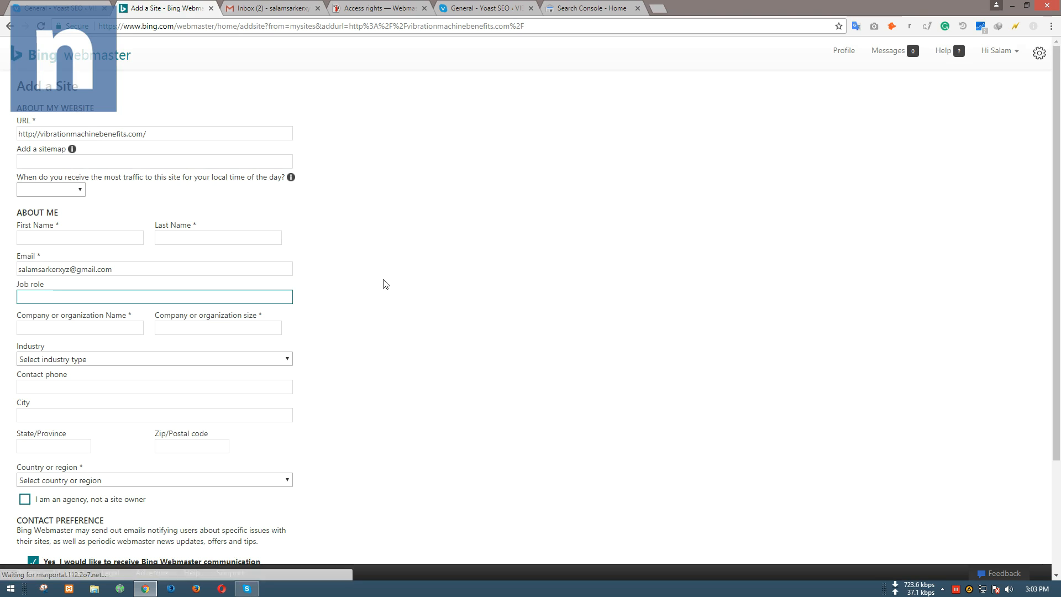
pyautogui.click(70, 151)
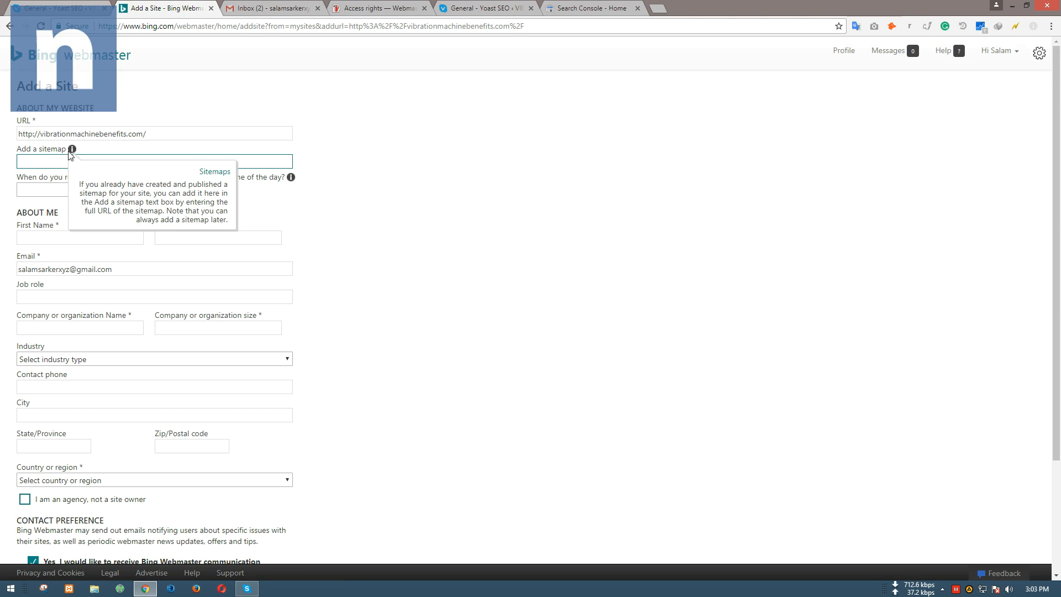
pyautogui.click(45, 163)
pyautogui.click(422, 142)
# Open Yoast's XML Sitemaps settings in a new tab.
pyautogui.click(83, 8)
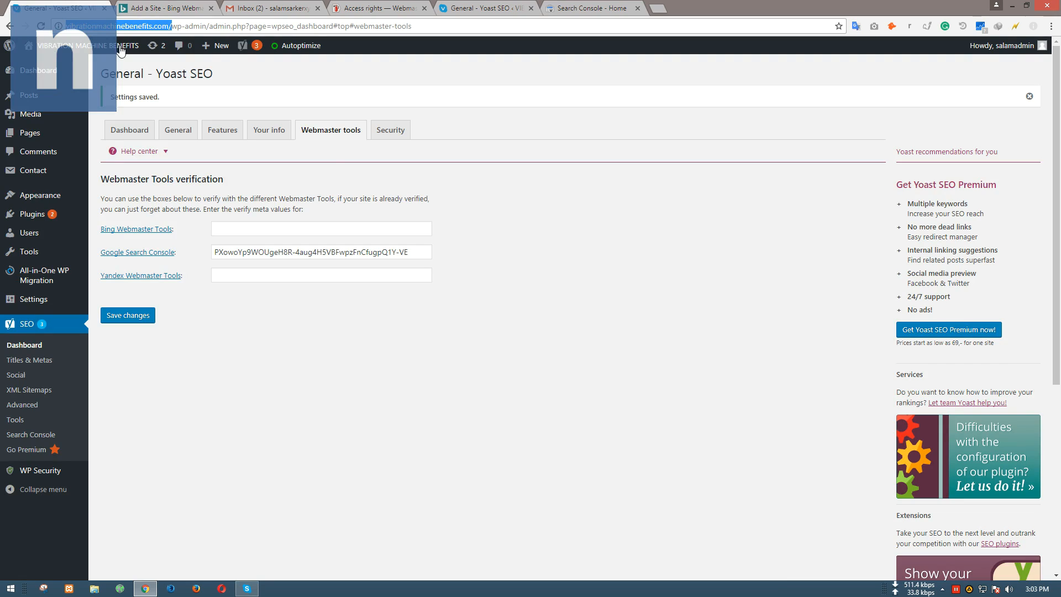
pyautogui.click(324, 339)
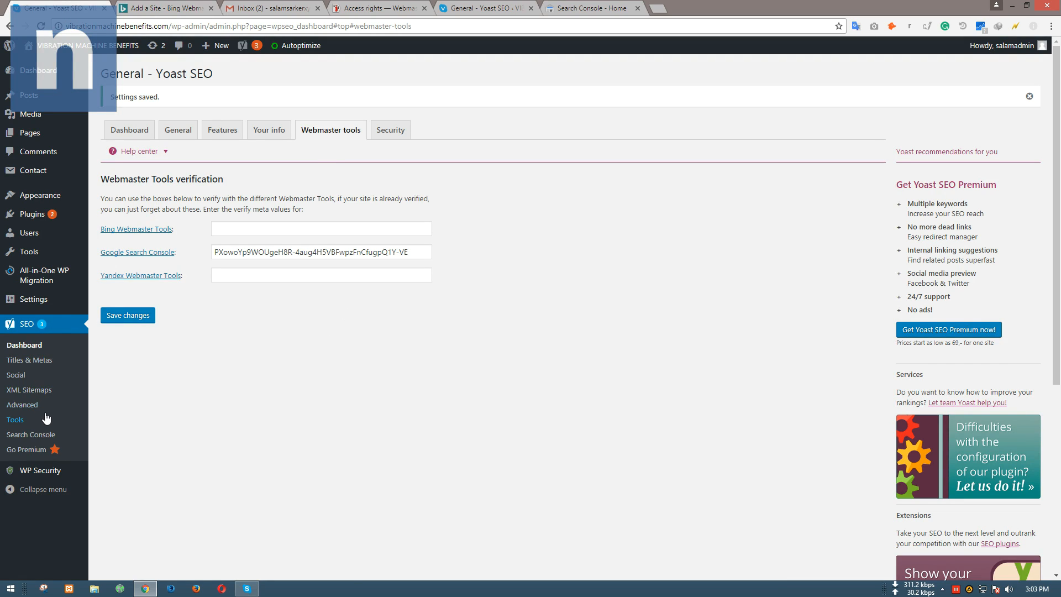
pyautogui.middleClick(29, 393)
pyautogui.click(145, 9)
pyautogui.click(91, 9)
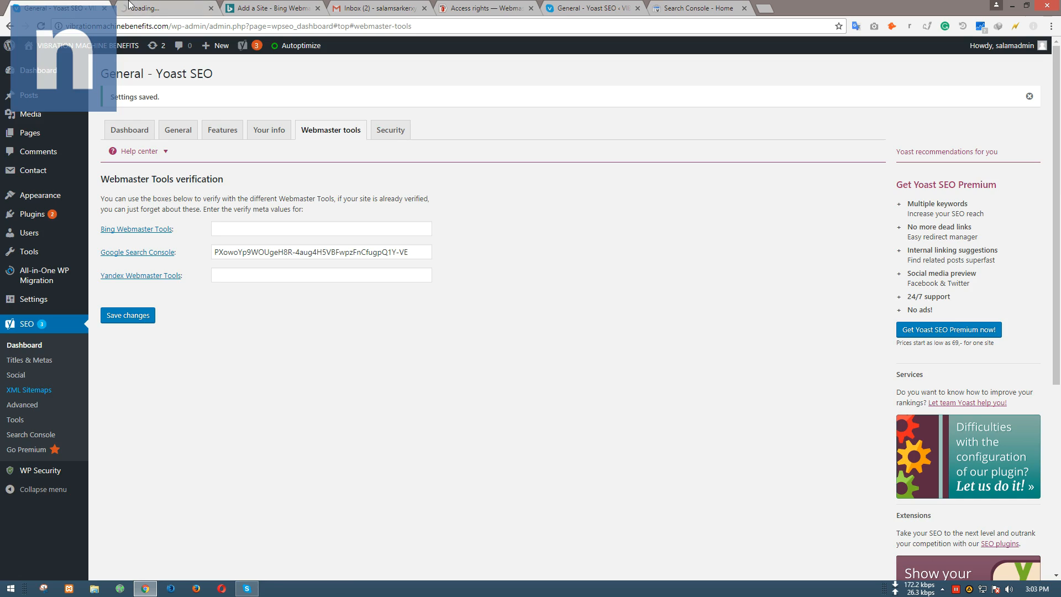
pyautogui.click(146, 8)
pyautogui.click(76, 5)
pyautogui.click(143, 7)
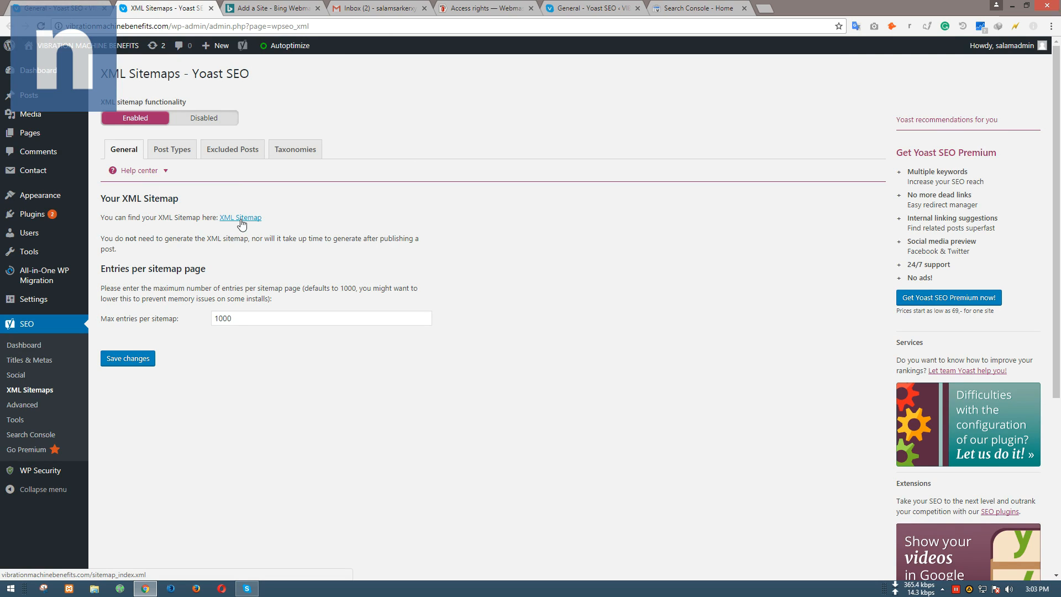
# Copy the sitemap_index.xml address, close that tab, and go back to Bing's Add a Site form.
pyautogui.middleClick(242, 219)
pyautogui.click(258, 9)
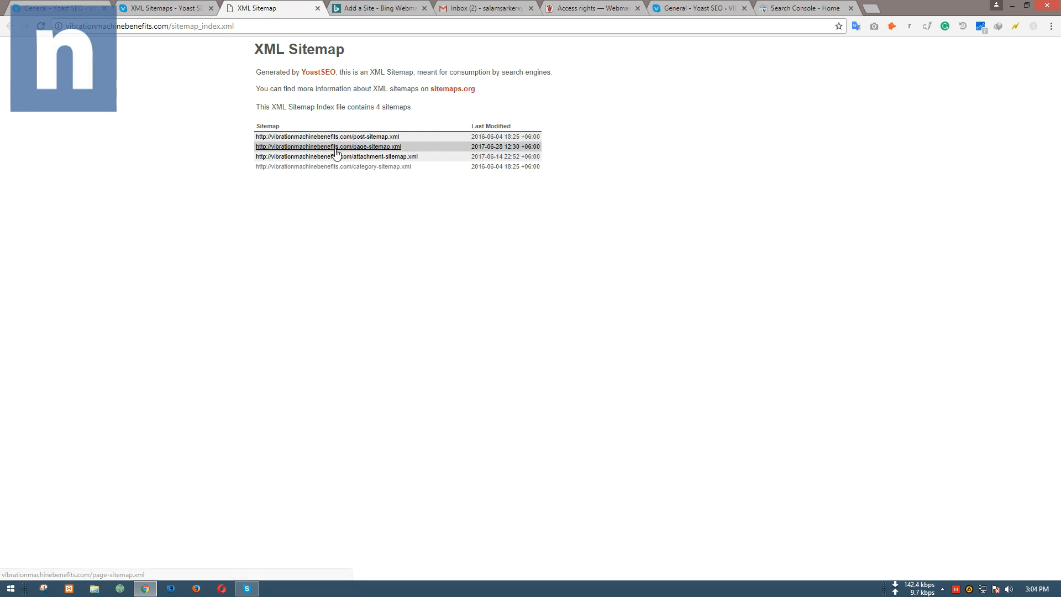
pyautogui.click(257, 27)
pyautogui.hotkey('ctrl', 'c')
pyautogui.middleClick(262, 11)
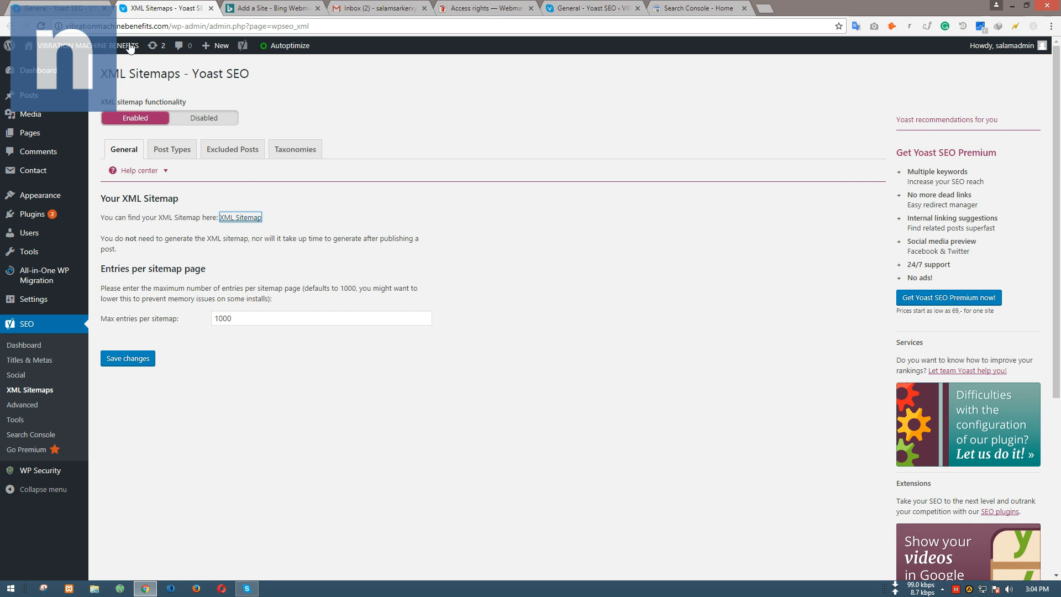
pyautogui.click(74, 12)
pyautogui.click(275, 7)
# Paste the sitemap_index.xml URL and set peak traffic time to All Day (Default).
pyautogui.click(102, 162)
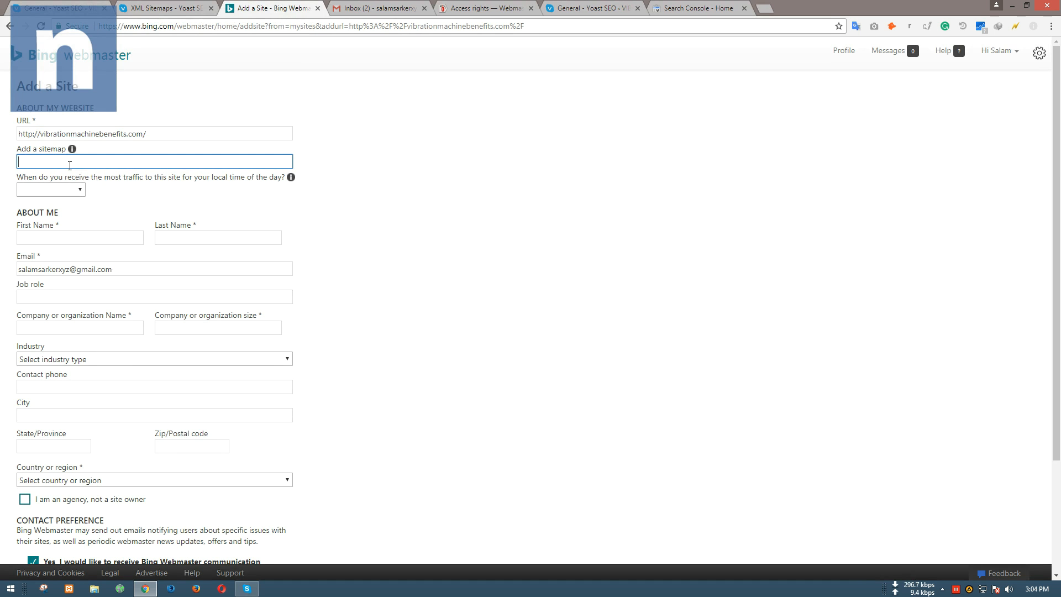
pyautogui.hotkey('ctrl', 'v')
pyautogui.scroll(-1, 149, 187)
pyautogui.click(80, 135)
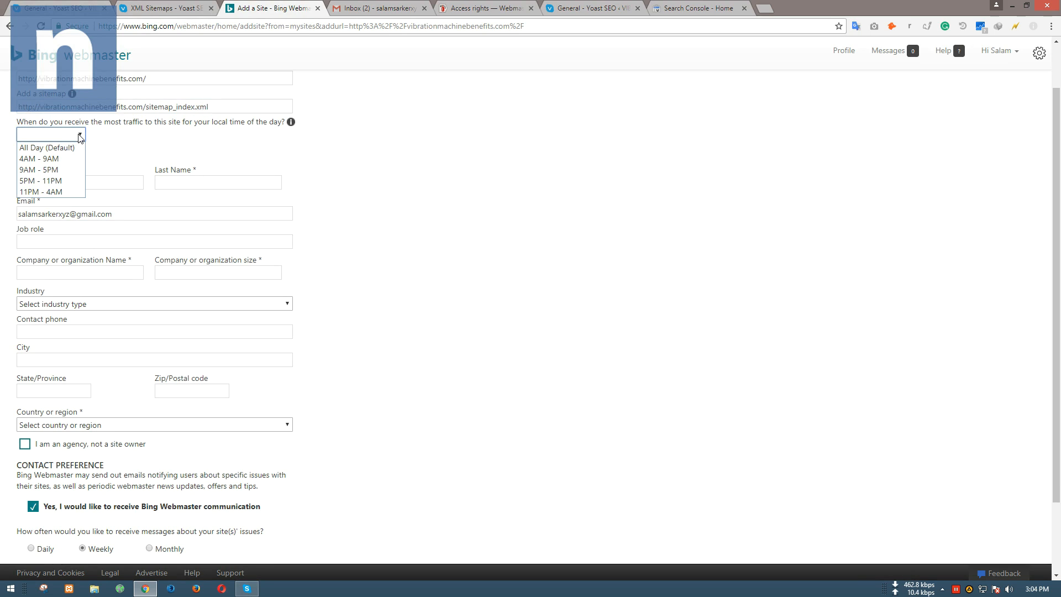
pyautogui.click(80, 136)
pyautogui.click(80, 137)
pyautogui.click(134, 121)
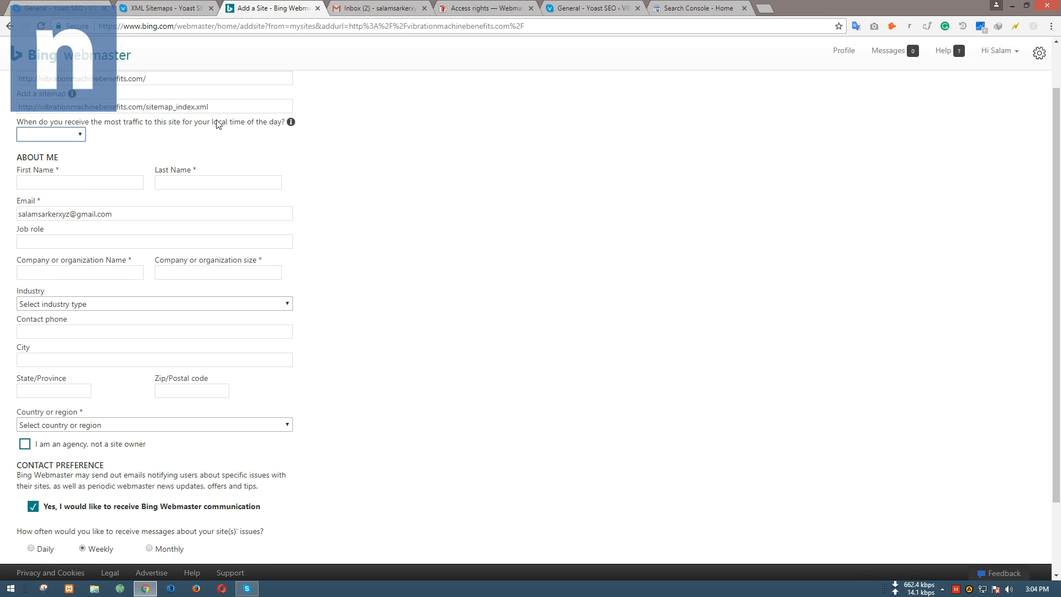
pyautogui.click(80, 135)
pyautogui.click(65, 148)
# Fill in the first name and last name fields of the Bing form.
pyautogui.click(129, 180)
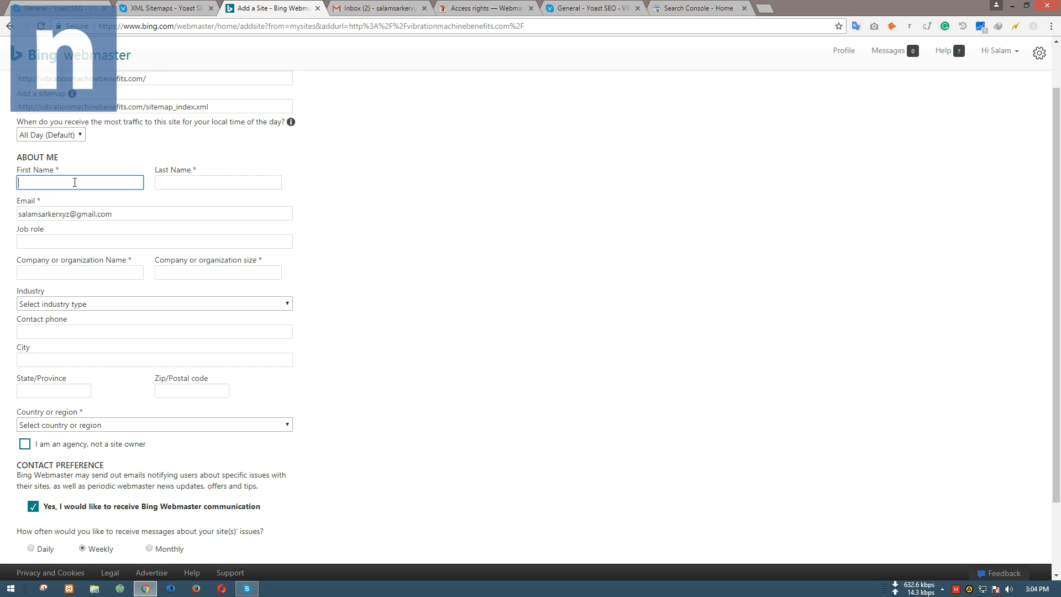
pyautogui.press('Tab')
pyautogui.click(101, 185)
pyautogui.click(244, 183)
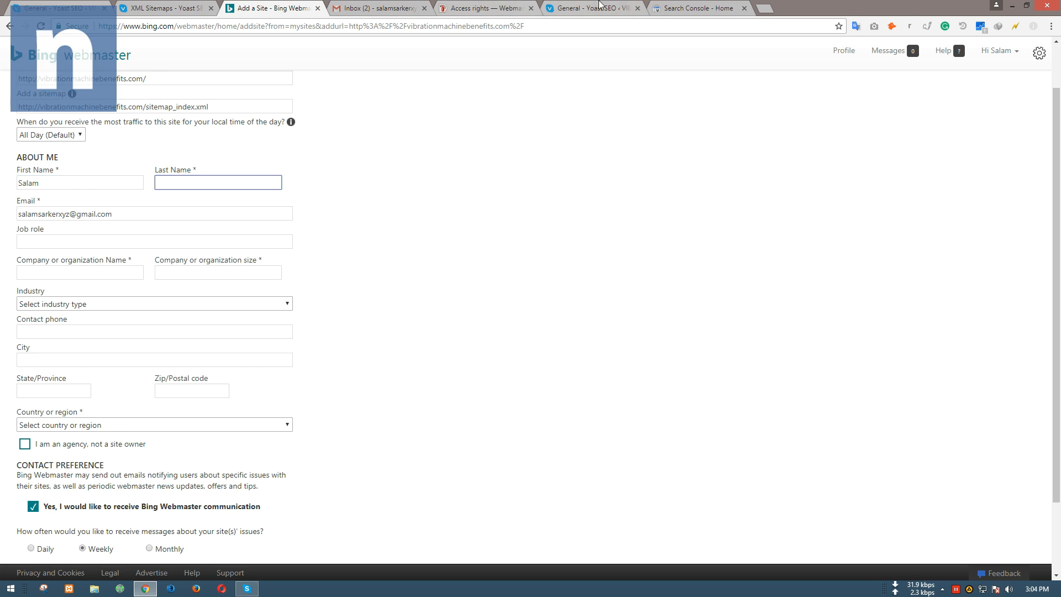
pyautogui.click(376, 8)
pyautogui.click(1032, 55)
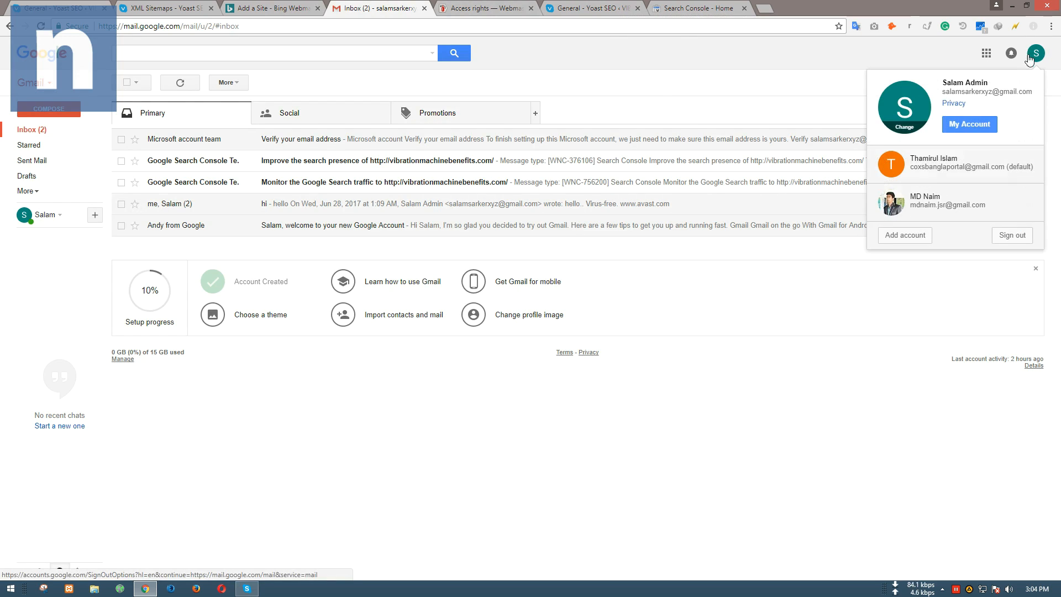
pyautogui.click(754, 59)
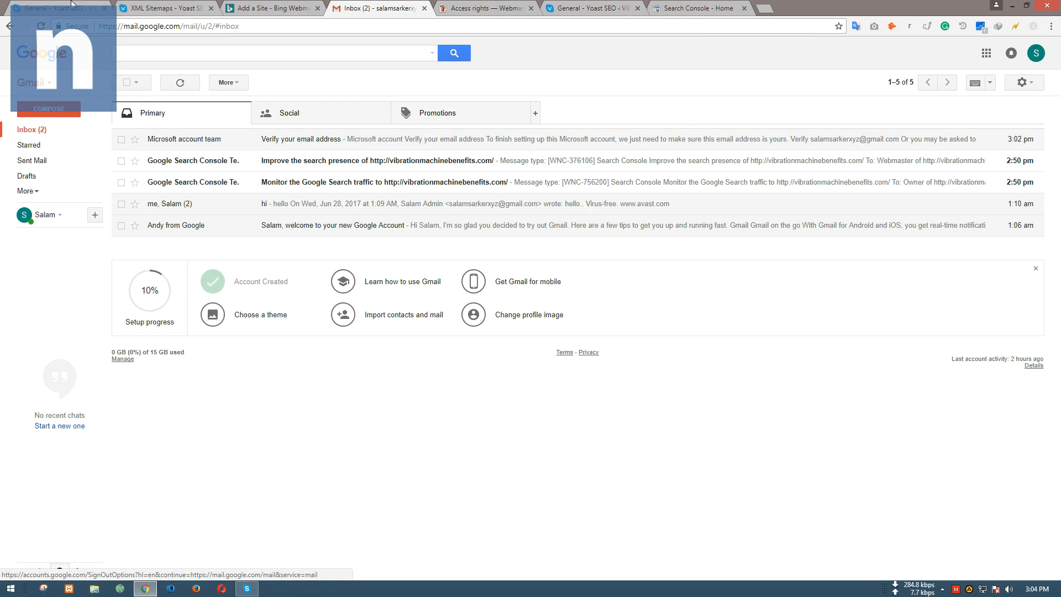
pyautogui.click(82, 8)
pyautogui.click(146, 8)
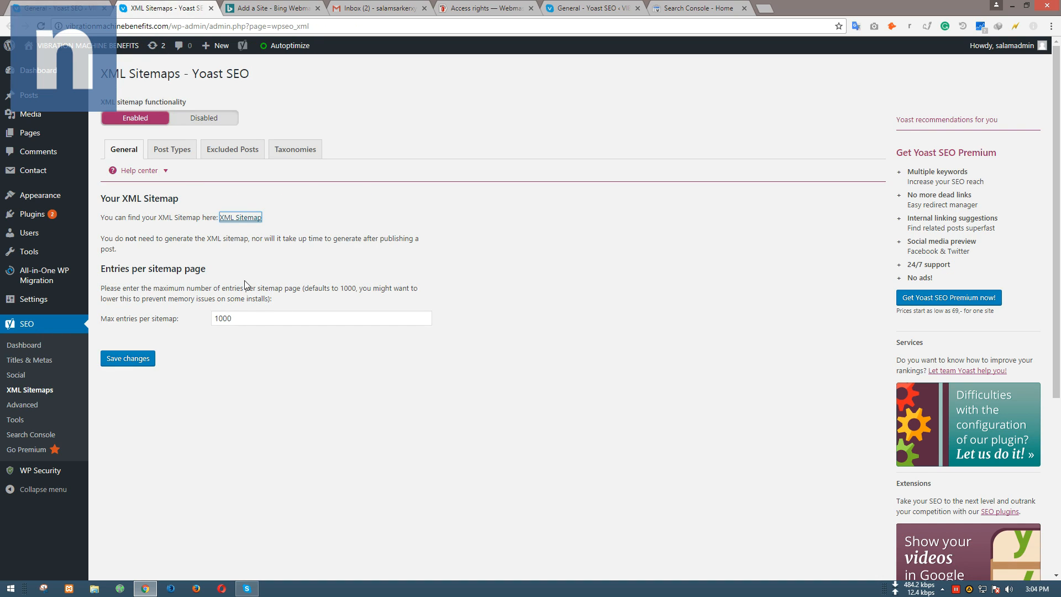
pyautogui.hotkey('ctrl', 'Tab')
pyautogui.write('S')
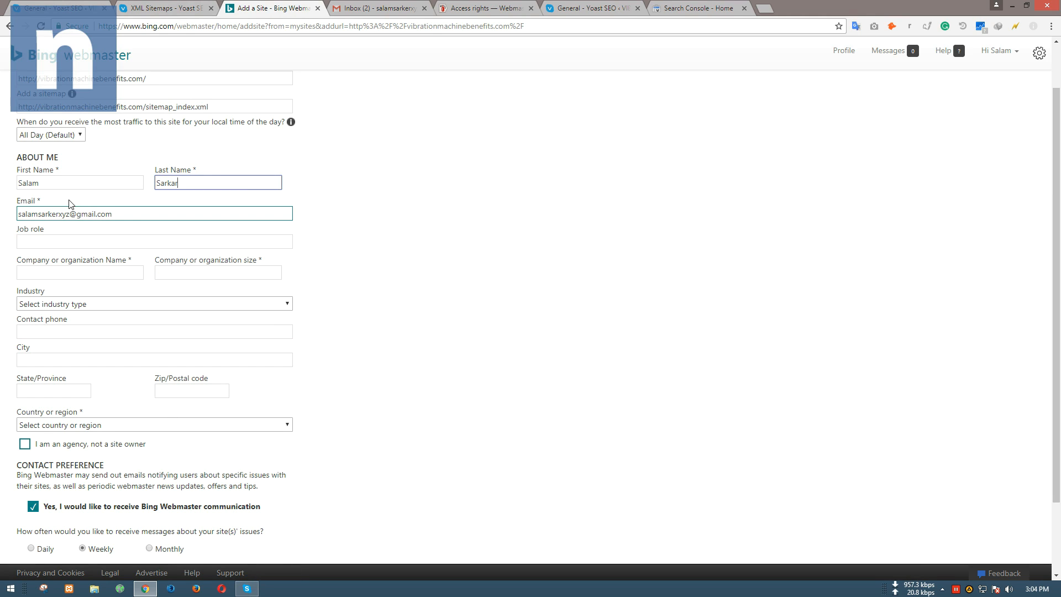
# Enter Admin as the job role and move to the company name field.
pyautogui.click(76, 245)
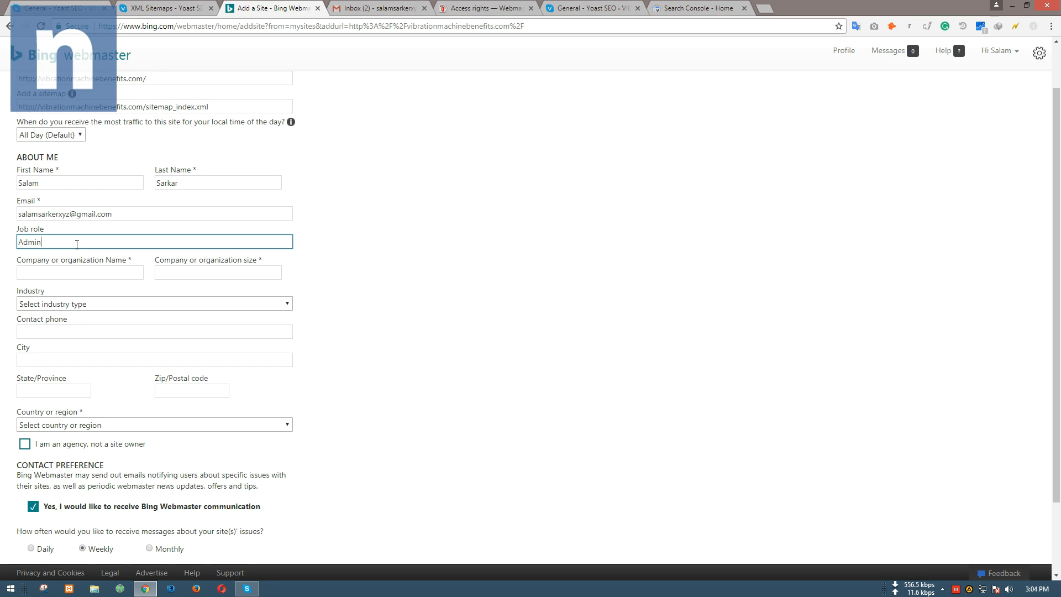
pyautogui.click(92, 270)
pyautogui.click(185, 271)
pyautogui.click(360, 280)
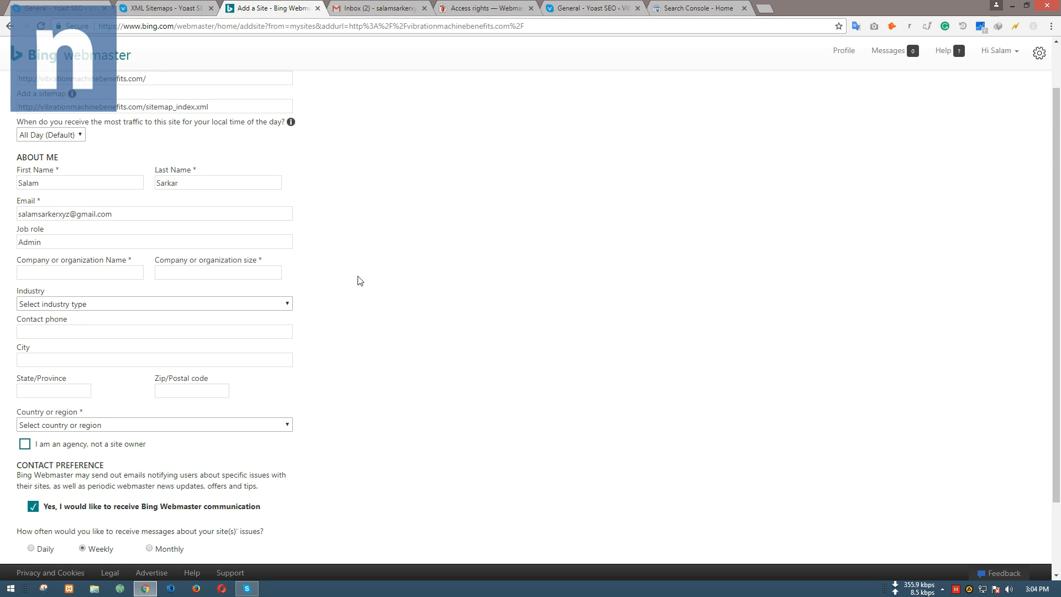
pyautogui.scroll(-2, 360, 281)
pyautogui.click(107, 181)
pyautogui.click(223, 179)
pyautogui.scroll(3, 323, 254)
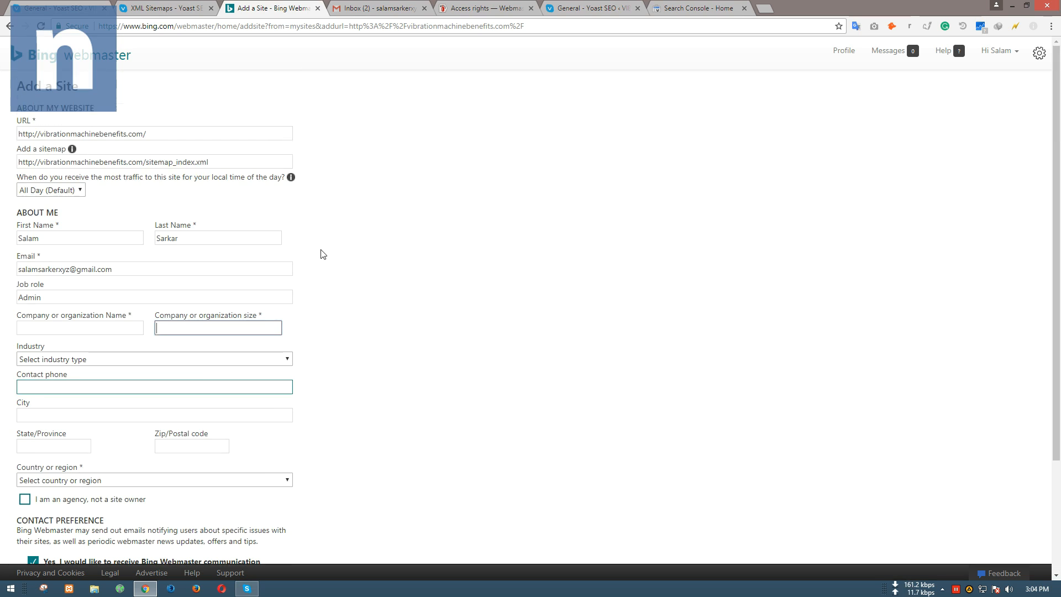
pyautogui.click(126, 330)
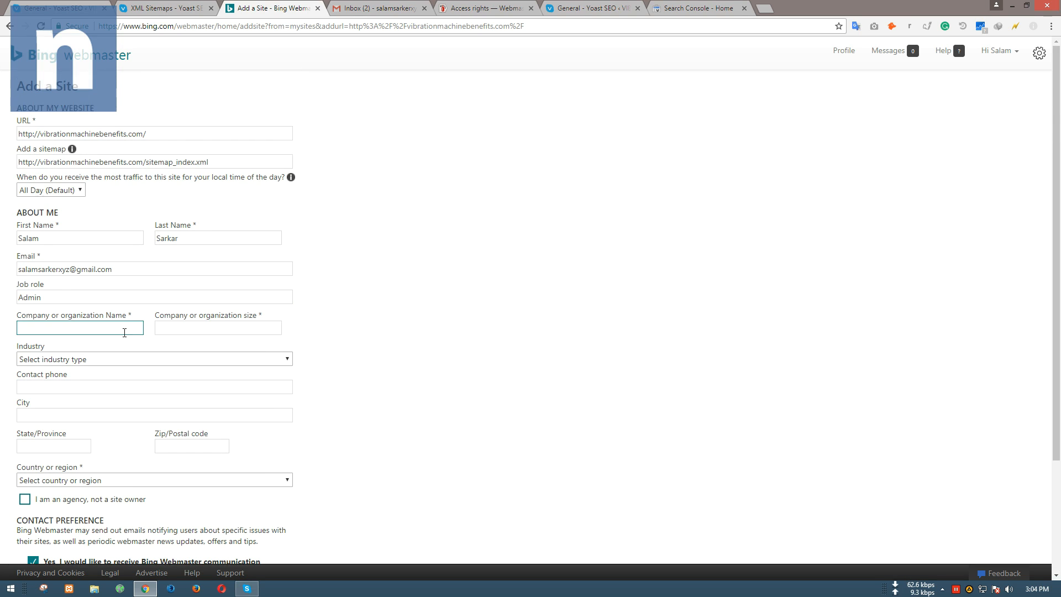
pyautogui.click(210, 332)
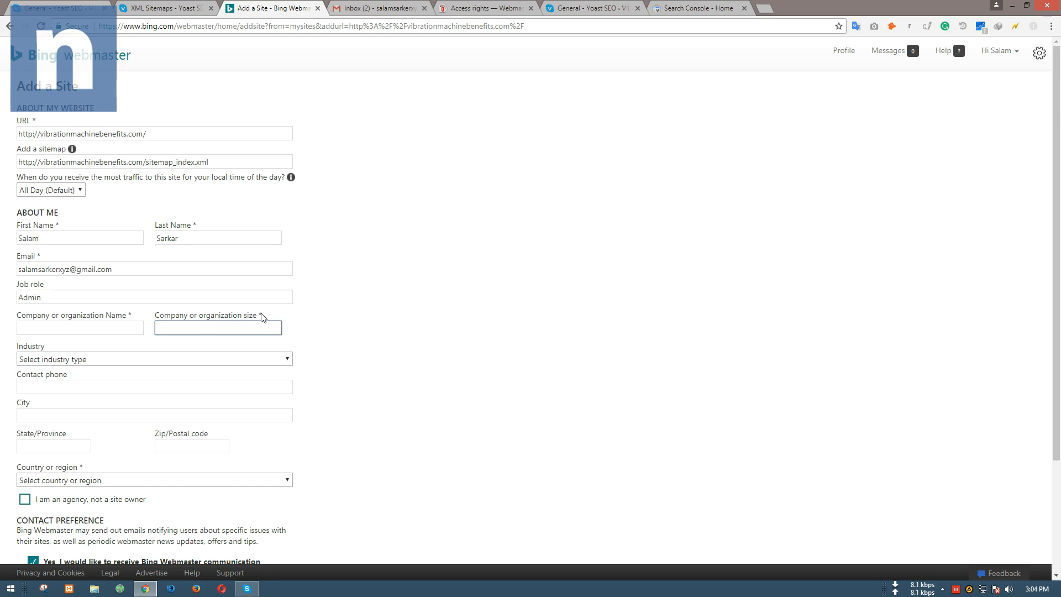
pyautogui.click(81, 329)
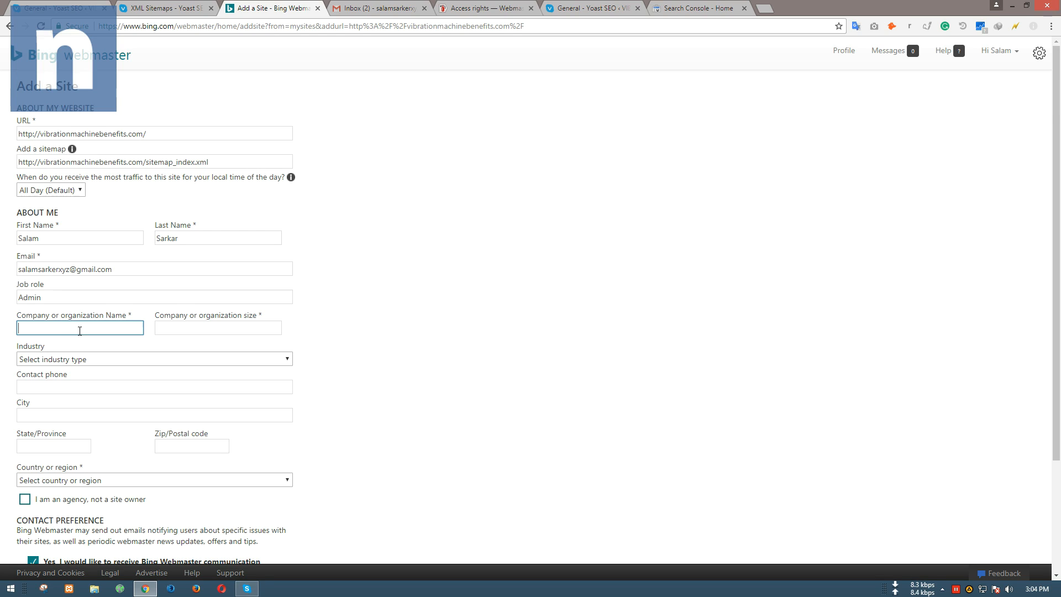
# Enter the company name and set company size to small.
pyautogui.doubleClick(31, 302)
pyautogui.click(70, 326)
pyautogui.write('Salam Affiliate')
pyautogui.moveTo(92, 326); pyautogui.dragTo(1, 323)
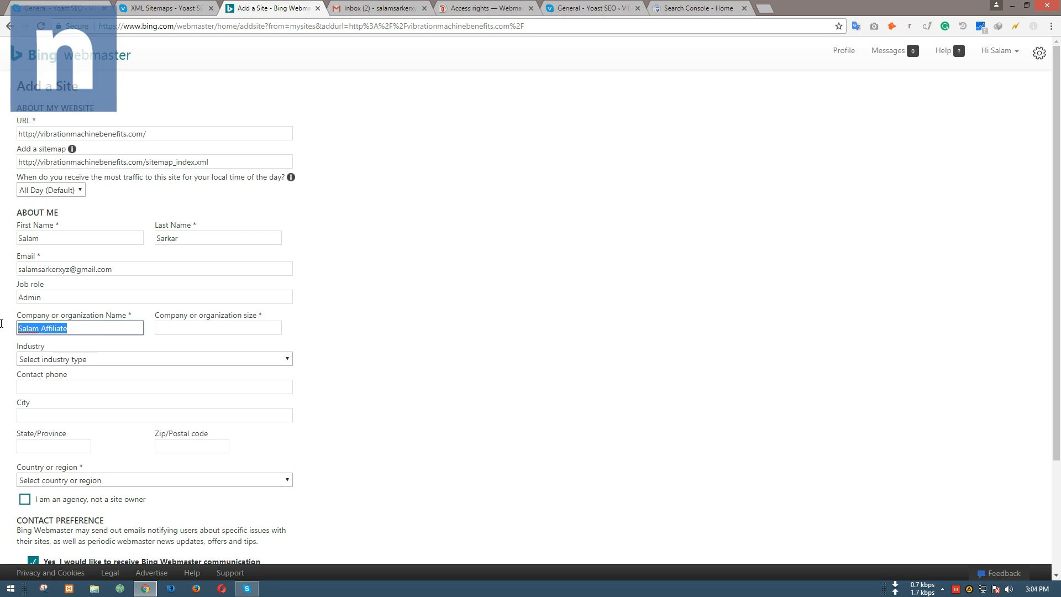
pyautogui.click(204, 325)
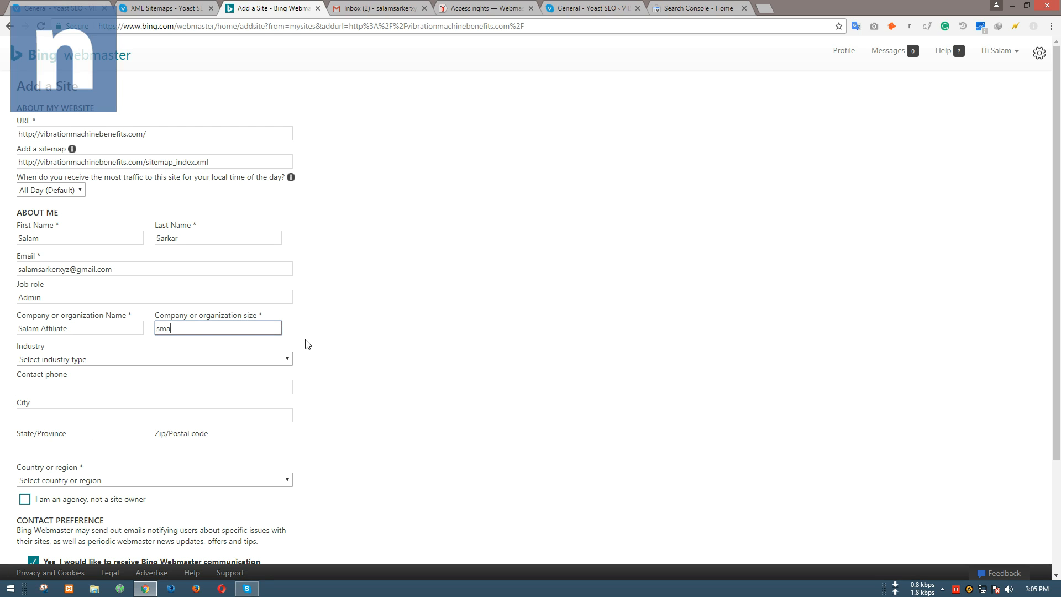
# Choose Retail (E-Commerce and Offline) as the industry, then bring up Skype.
pyautogui.click(189, 360)
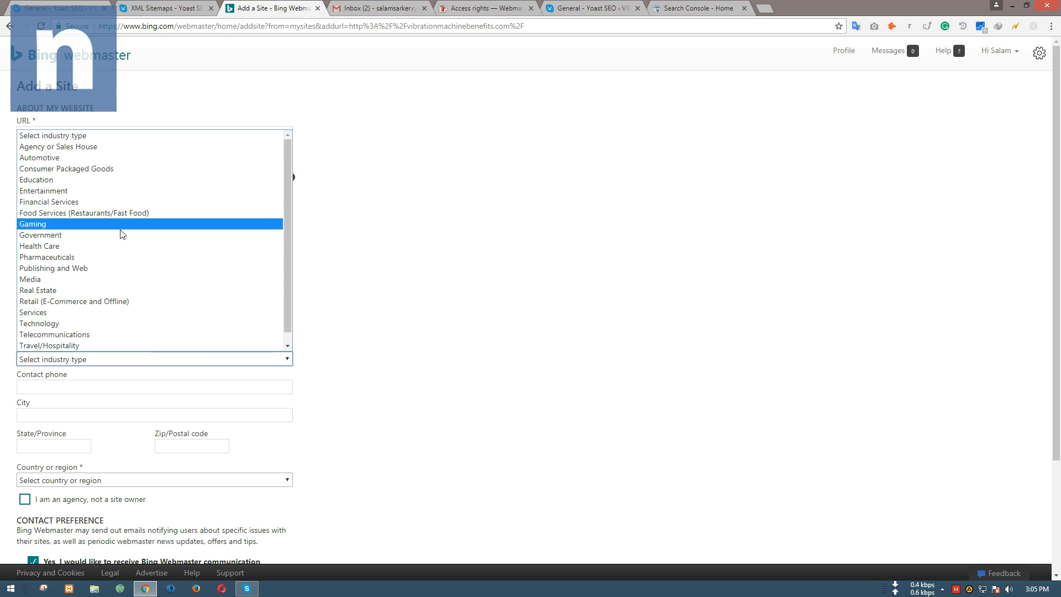
pyautogui.scroll(-1, 127, 314)
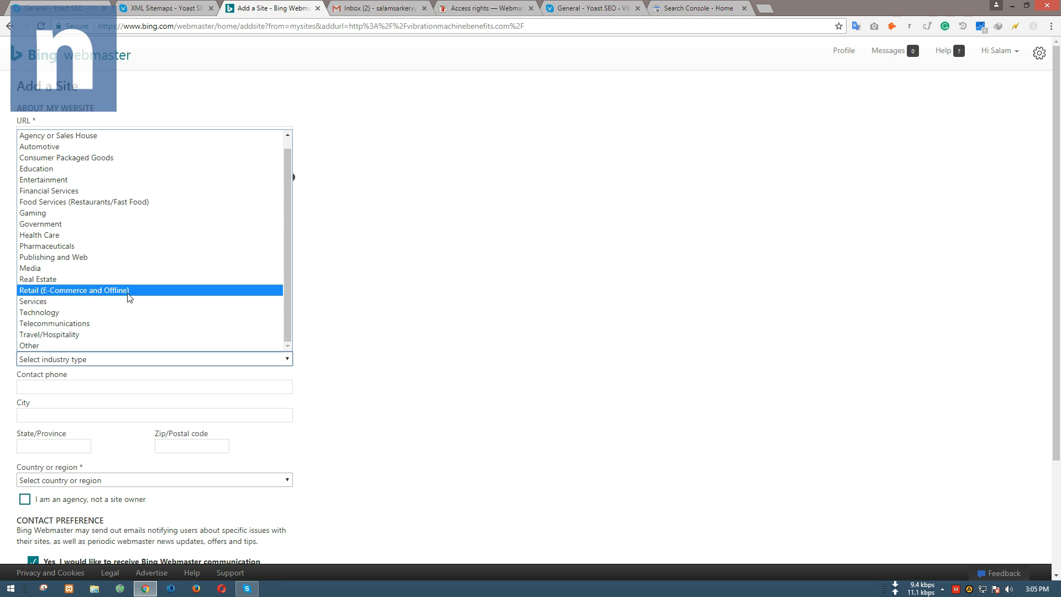
pyautogui.click(194, 290)
pyautogui.scroll(-2, 139, 276)
pyautogui.click(103, 276)
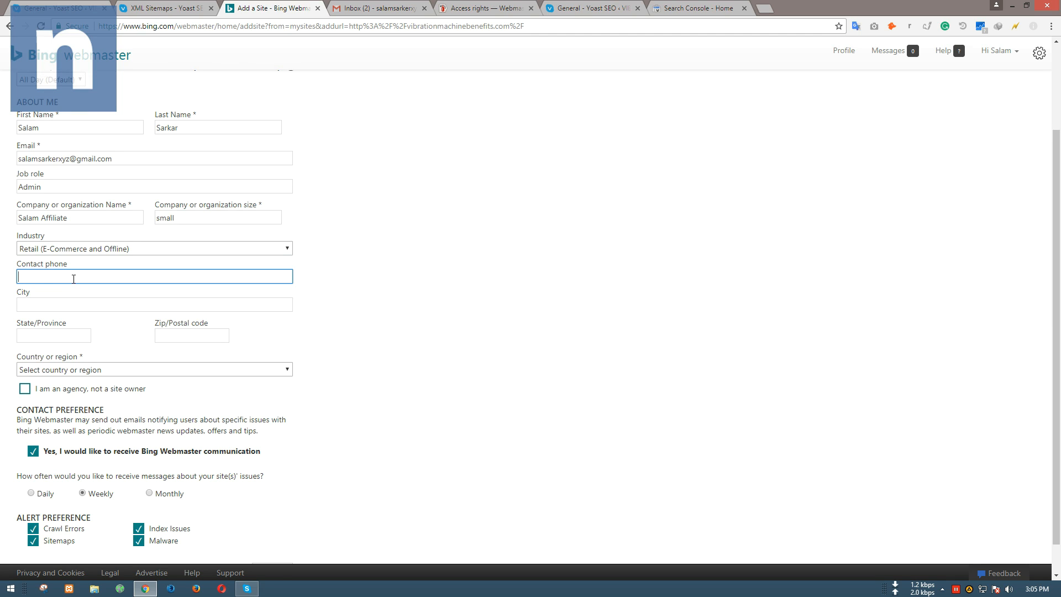
pyautogui.click(247, 589)
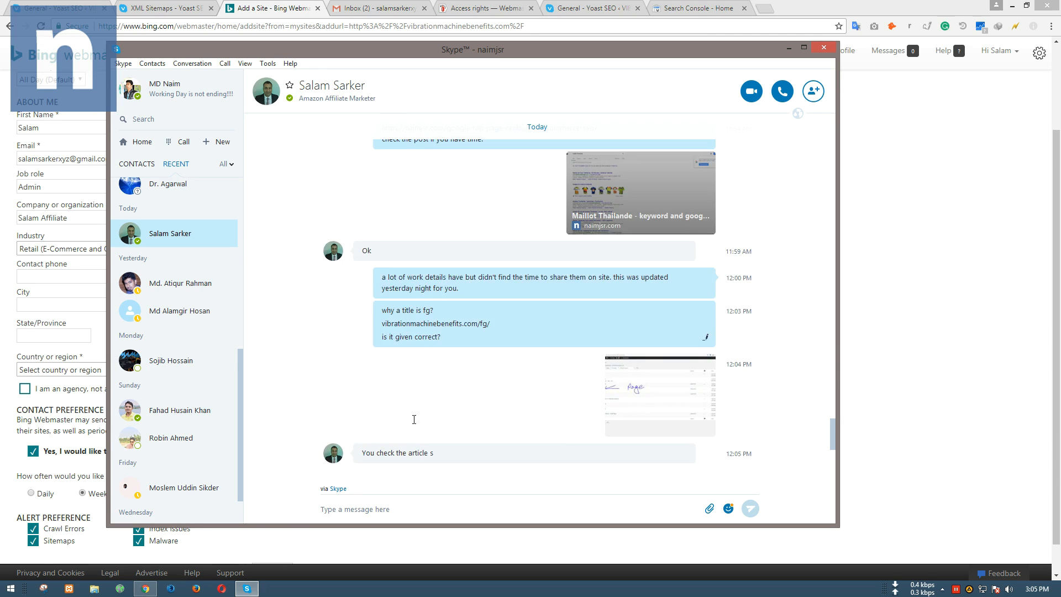
# Copy the contact's phone number from the Skype chat.
pyautogui.scroll(10, 414, 419)
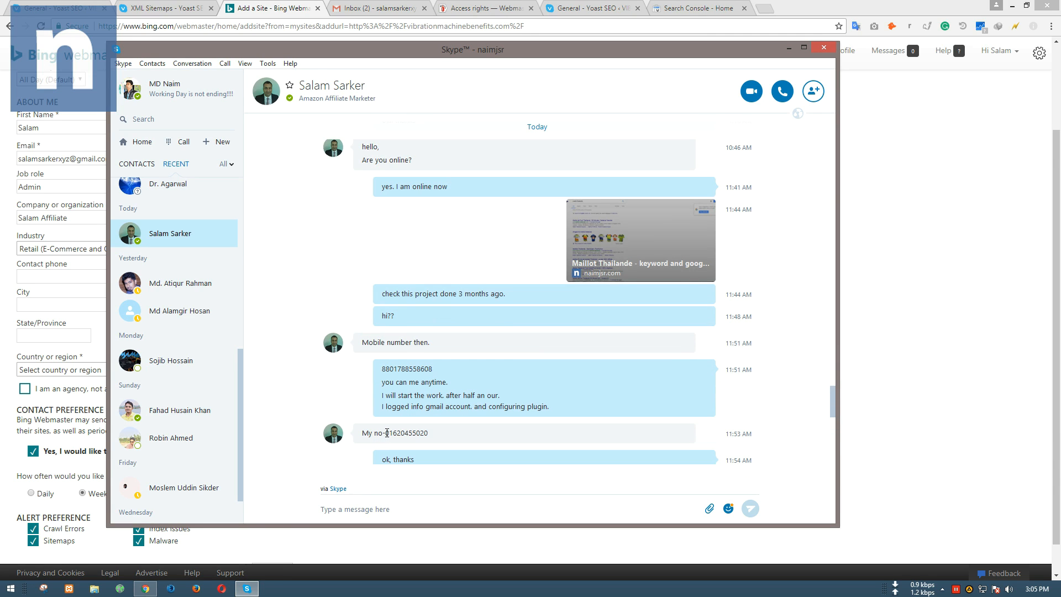
pyautogui.moveTo(387, 433); pyautogui.dragTo(427, 433)
pyautogui.rightClick(426, 433)
pyautogui.moveTo(457, 457)
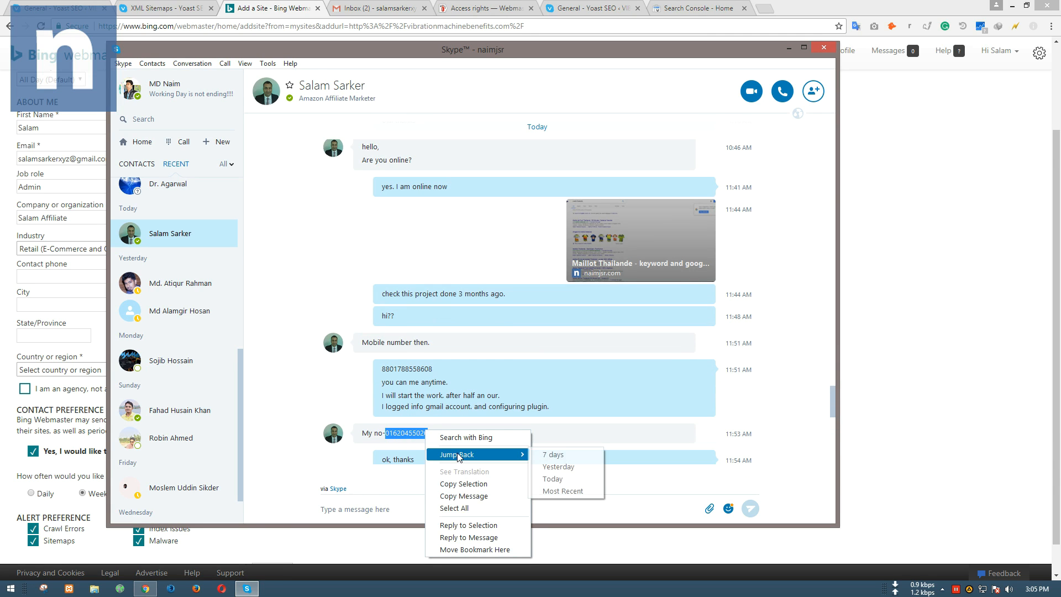
pyautogui.click(463, 484)
# Paste the phone number into Bing's Contact phone field and fill in the city.
pyautogui.click(888, 391)
pyautogui.click(35, 305)
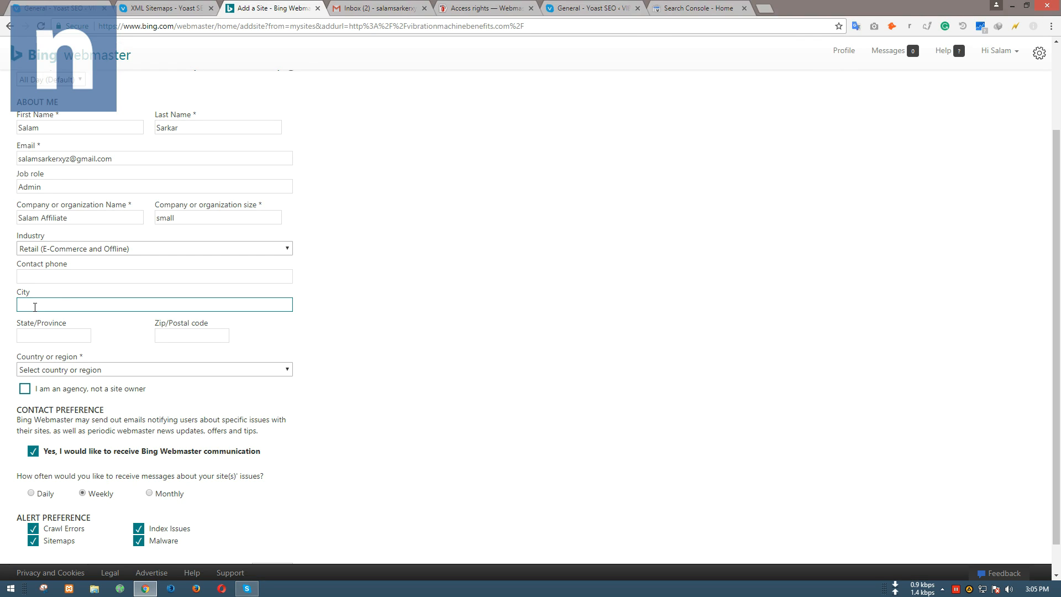
pyautogui.click(47, 276)
pyautogui.rightClick(48, 280)
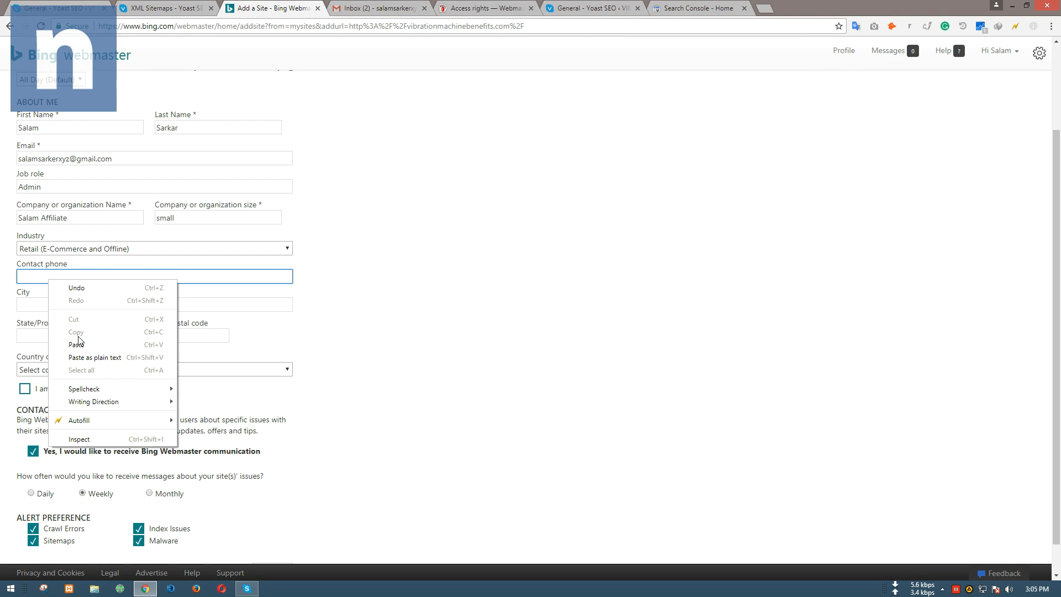
pyautogui.click(77, 344)
pyautogui.scroll(-2, 325, 323)
pyautogui.click(45, 275)
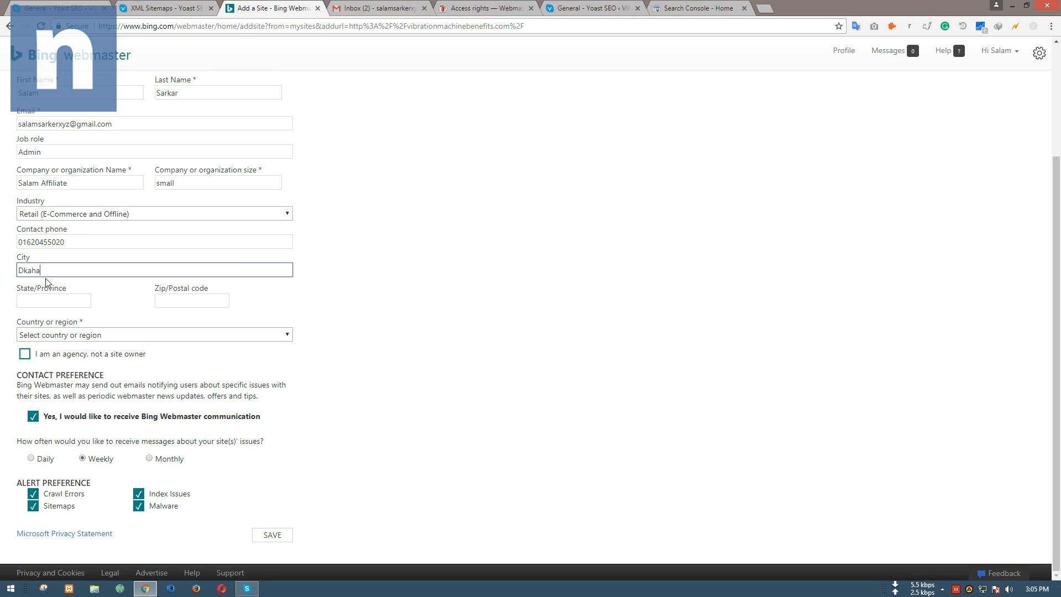
pyautogui.click(66, 301)
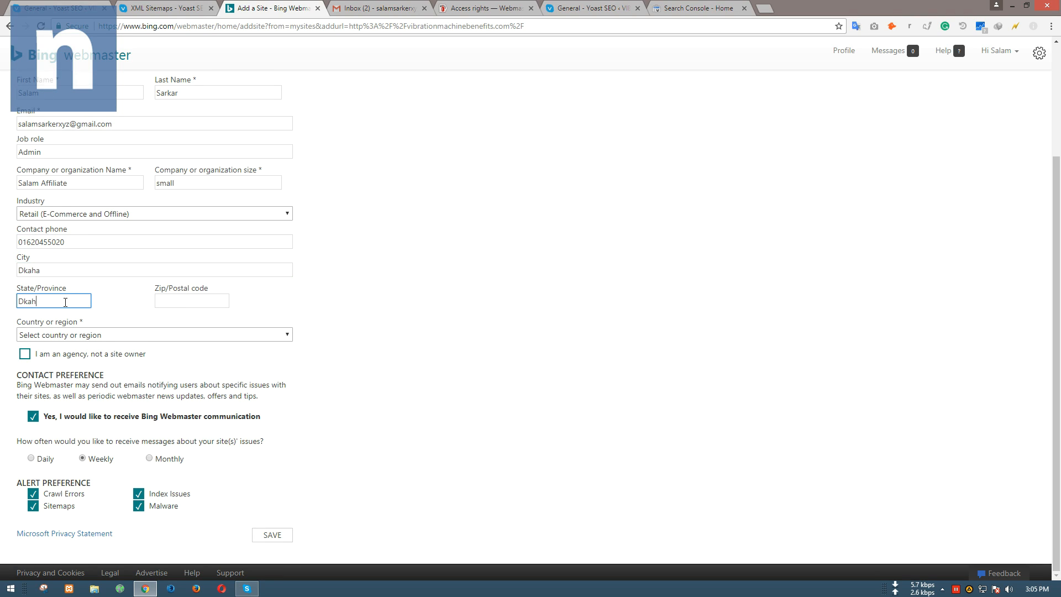
# Enter the full postal code and select Bangladesh as the country.
pyautogui.click(185, 303)
pyautogui.write('216')
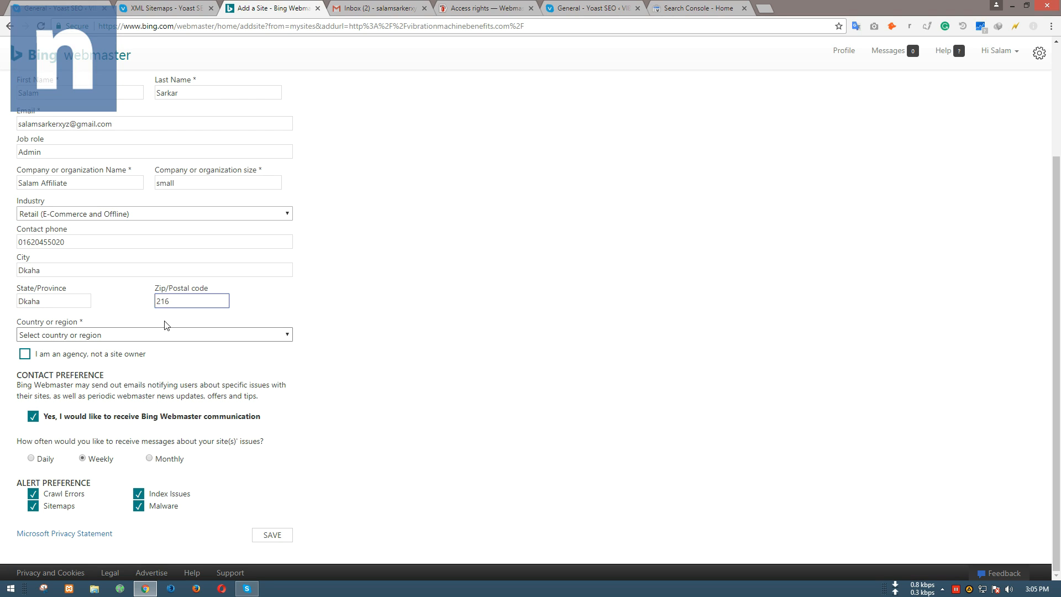
pyautogui.click(159, 302)
pyautogui.write('1')
pyautogui.click(114, 330)
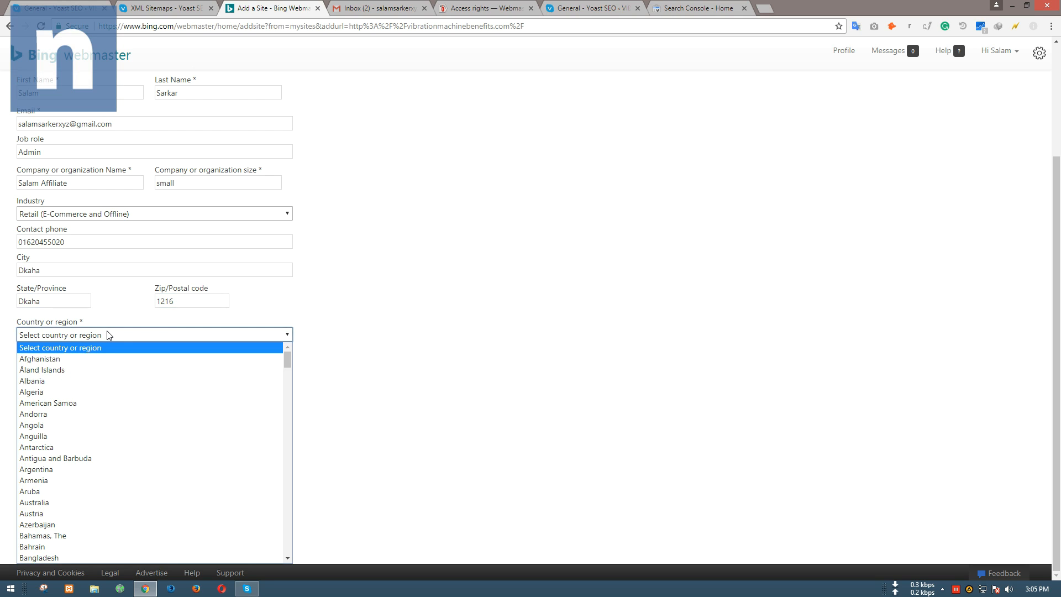
pyautogui.scroll(-3, 116, 436)
pyautogui.scroll(4, 78, 478)
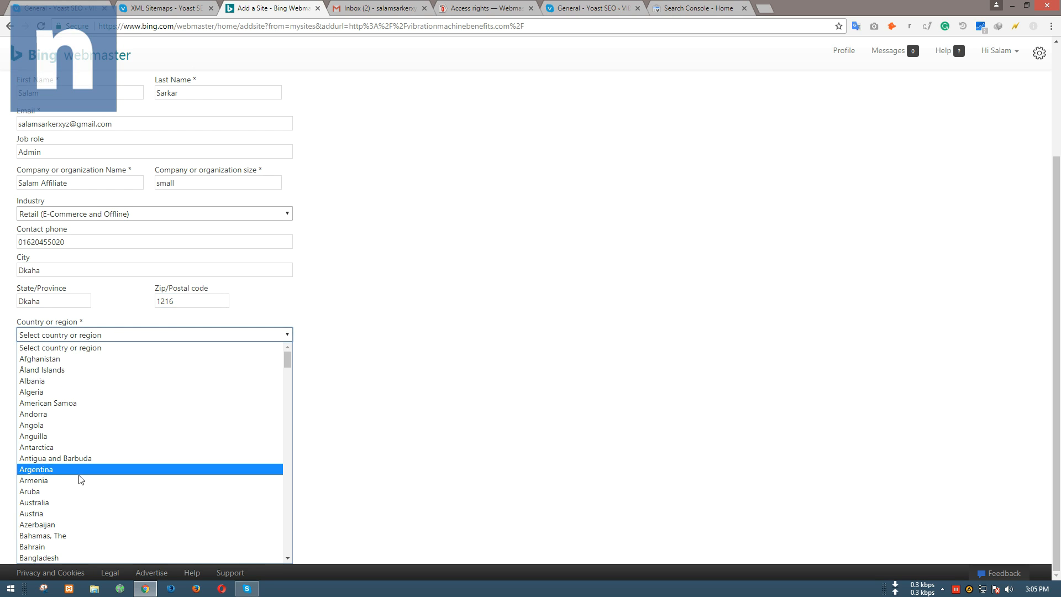
pyautogui.scroll(-3, 78, 492)
pyautogui.click(72, 450)
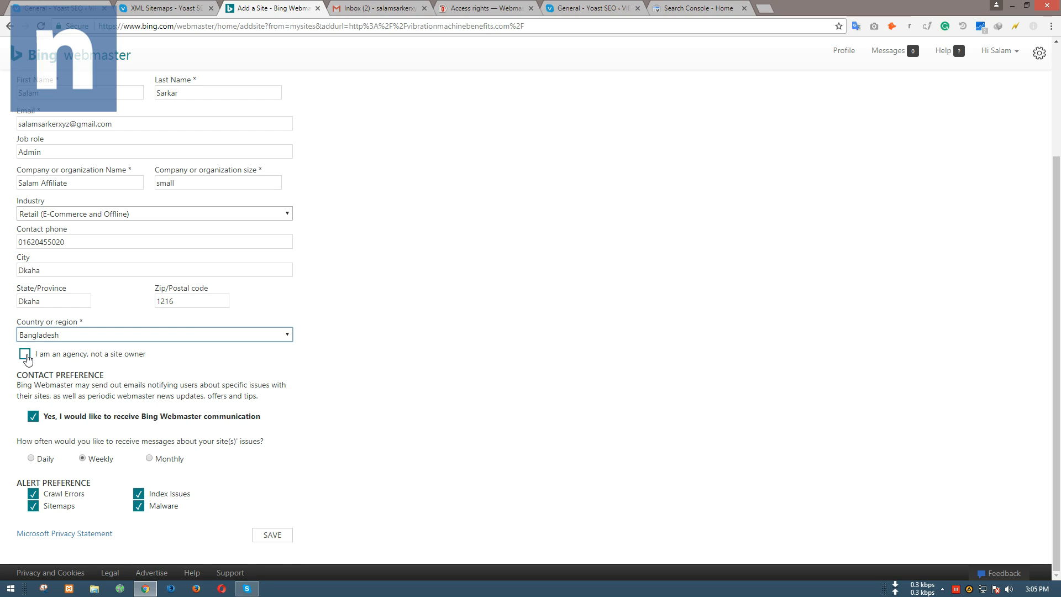
pyautogui.click(470, 353)
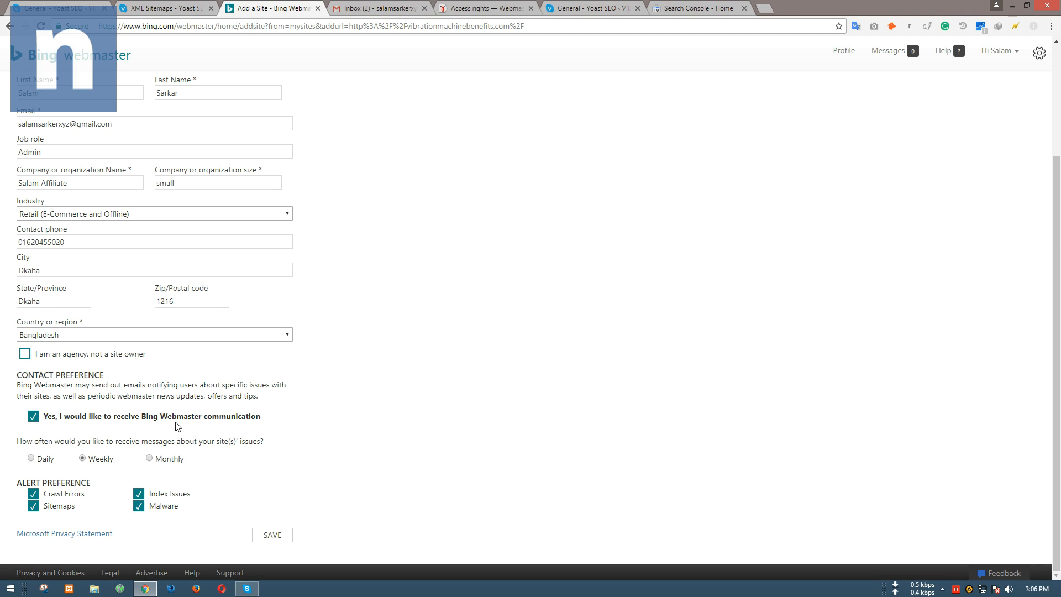
pyautogui.moveTo(77, 443); pyautogui.dragTo(155, 428)
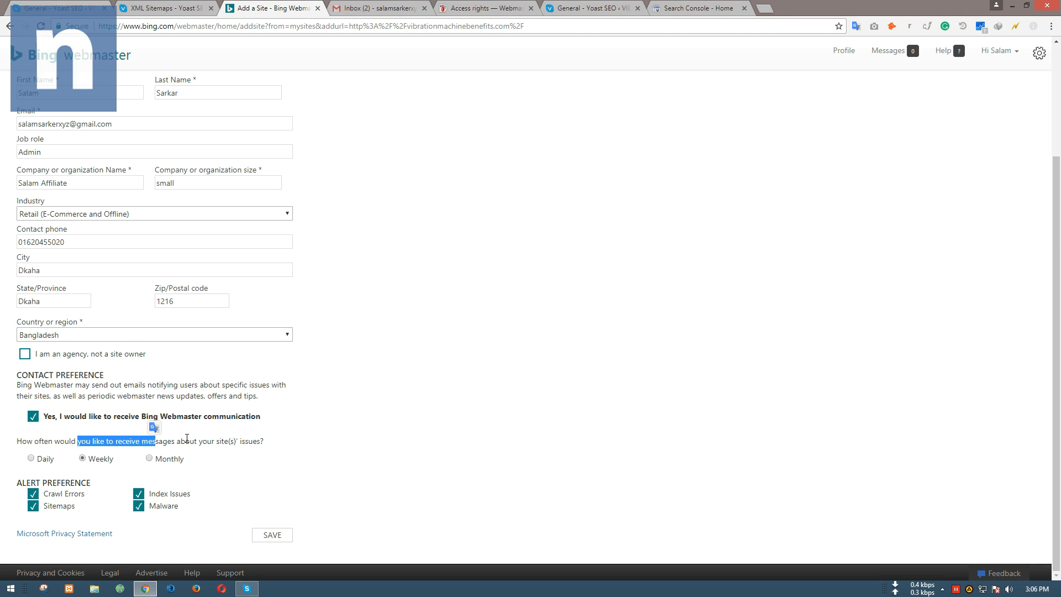
pyautogui.click(152, 431)
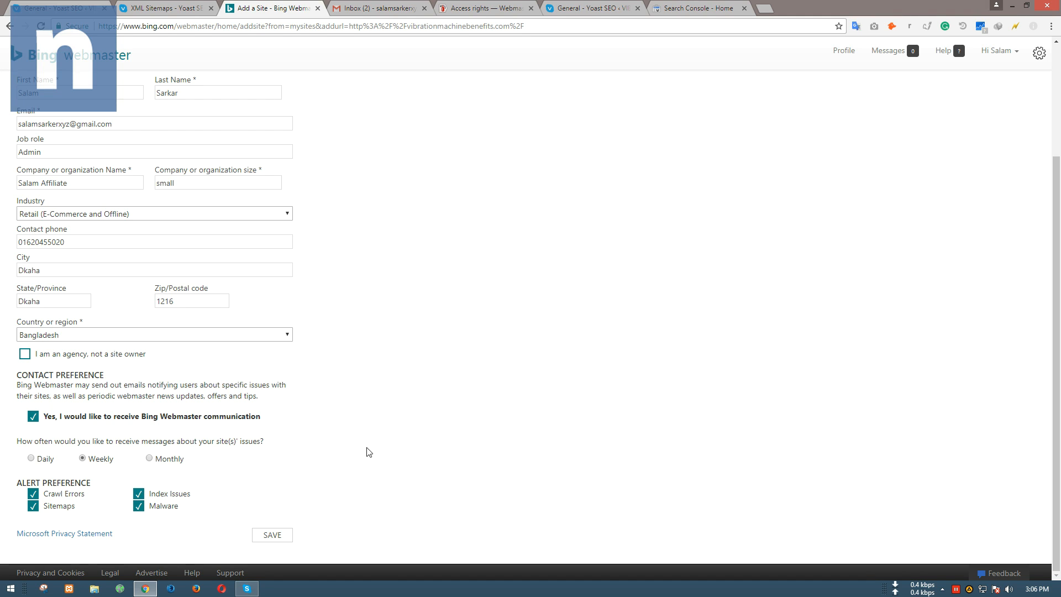
# Save the completed Add a Site form in Bing Webmaster Tools.
pyautogui.scroll(3, 337, 428)
pyautogui.scroll(-3, 276, 406)
pyautogui.scroll(3, 188, 443)
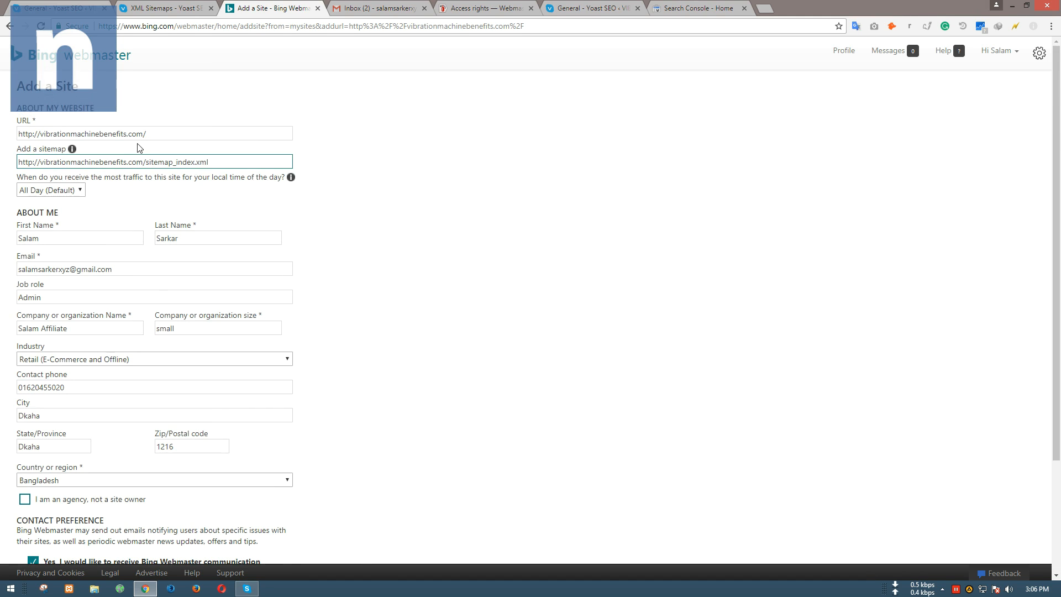
pyautogui.scroll(-3, 387, 420)
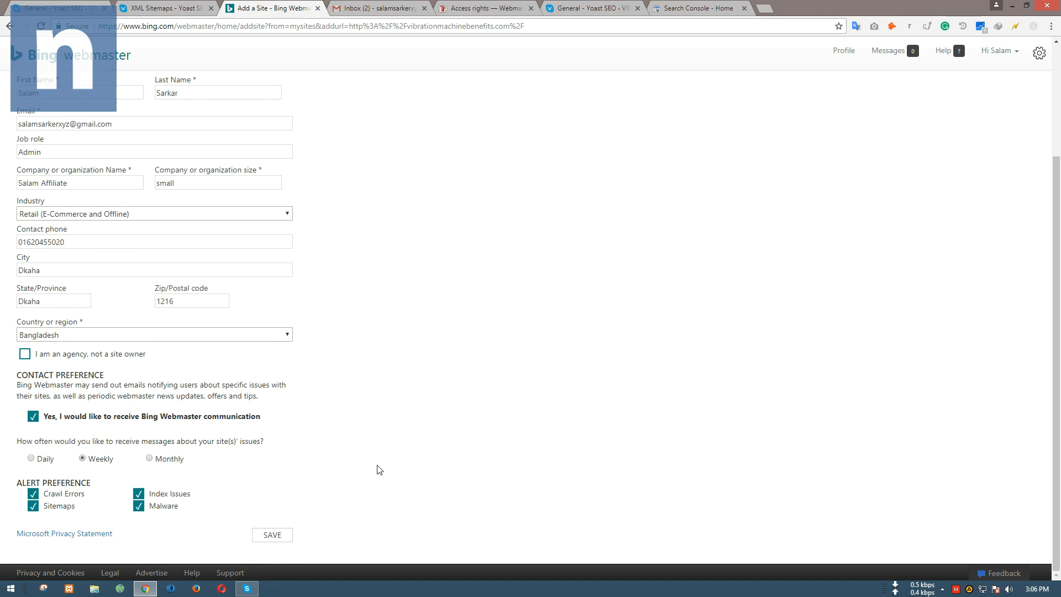
pyautogui.click(278, 536)
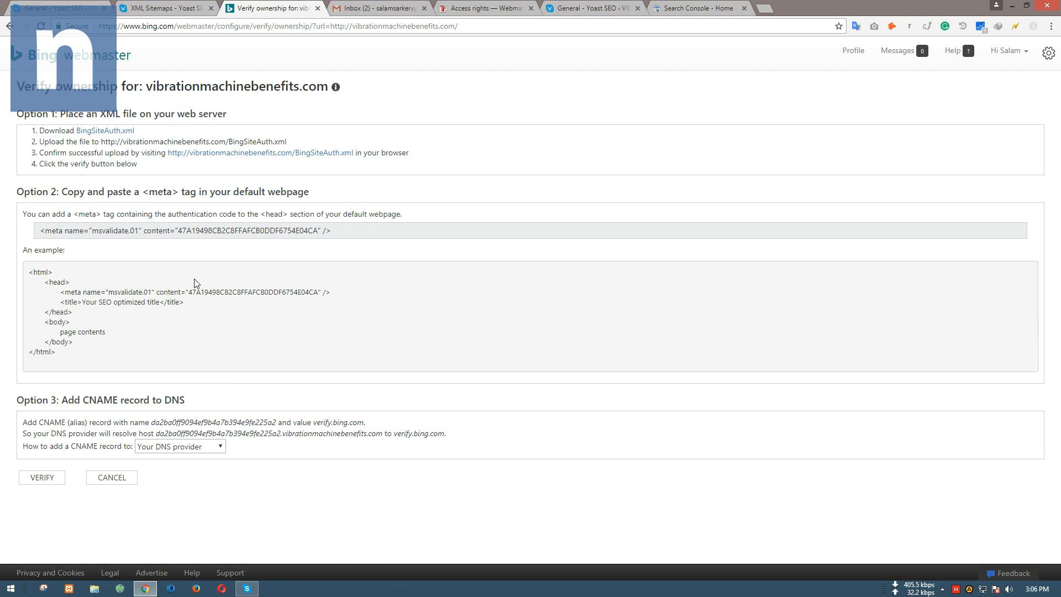
# Copy Bing's meta-tag content code into Yoast's Bing Webmaster Tools field and save changes.
pyautogui.moveTo(189, 292); pyautogui.dragTo(306, 292)
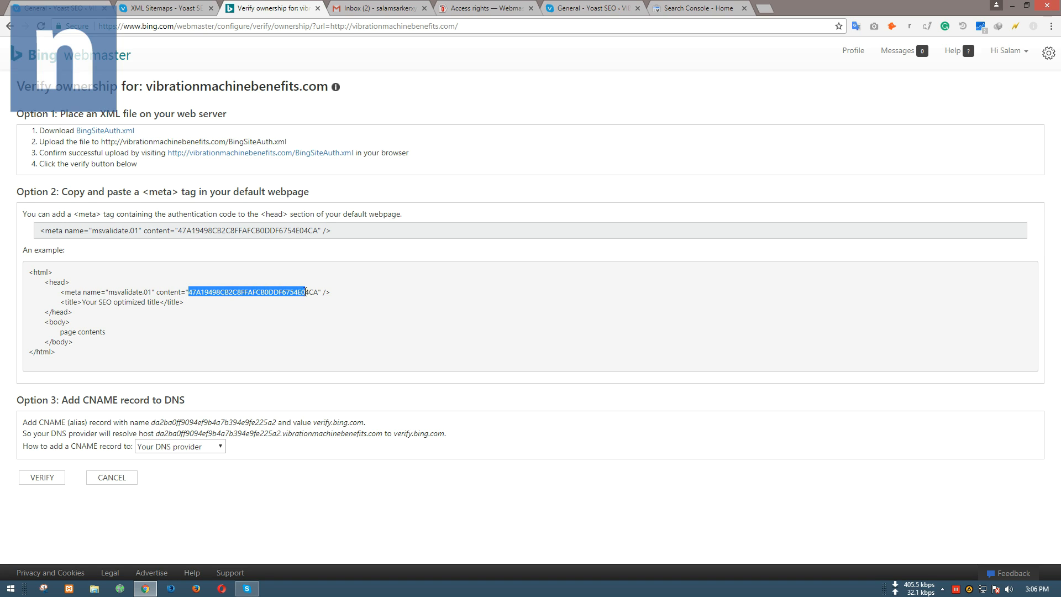
pyautogui.rightClick(319, 291)
pyautogui.click(340, 299)
pyautogui.click(53, 9)
pyautogui.click(218, 227)
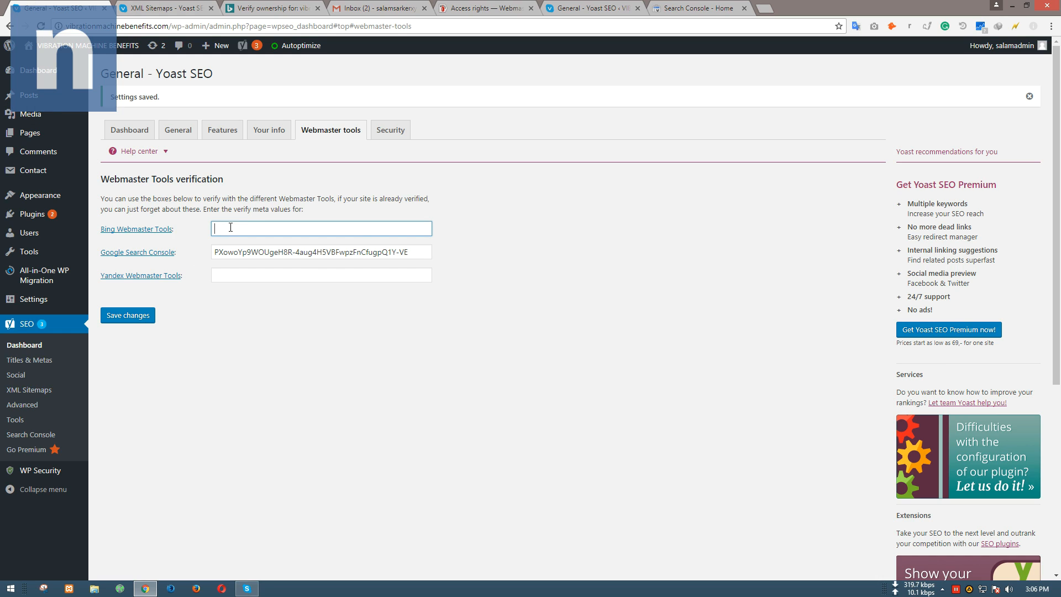
pyautogui.rightClick(230, 228)
pyautogui.click(271, 292)
pyautogui.click(148, 315)
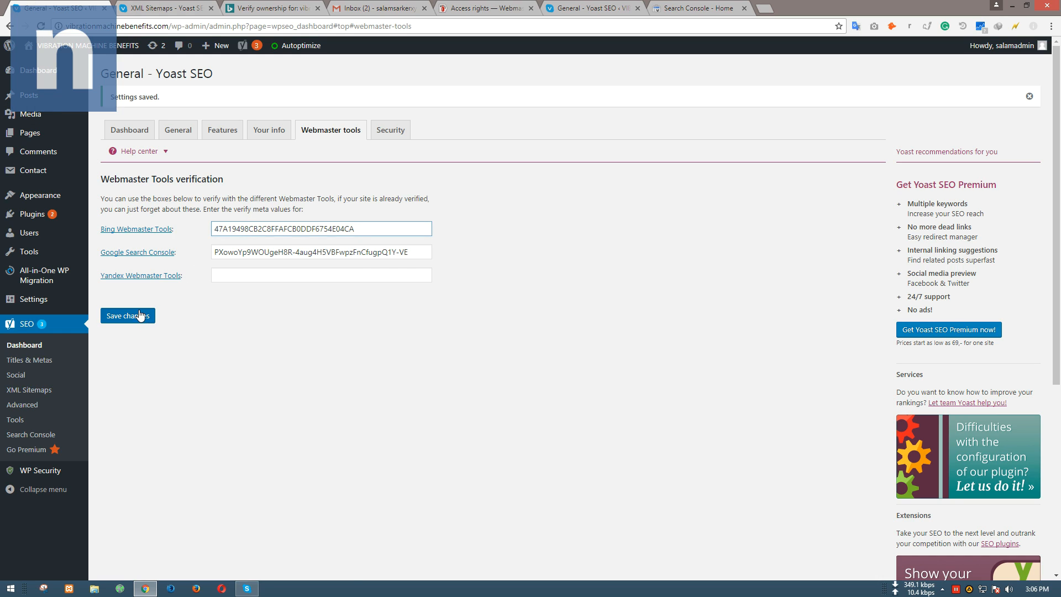
pyautogui.click(265, 8)
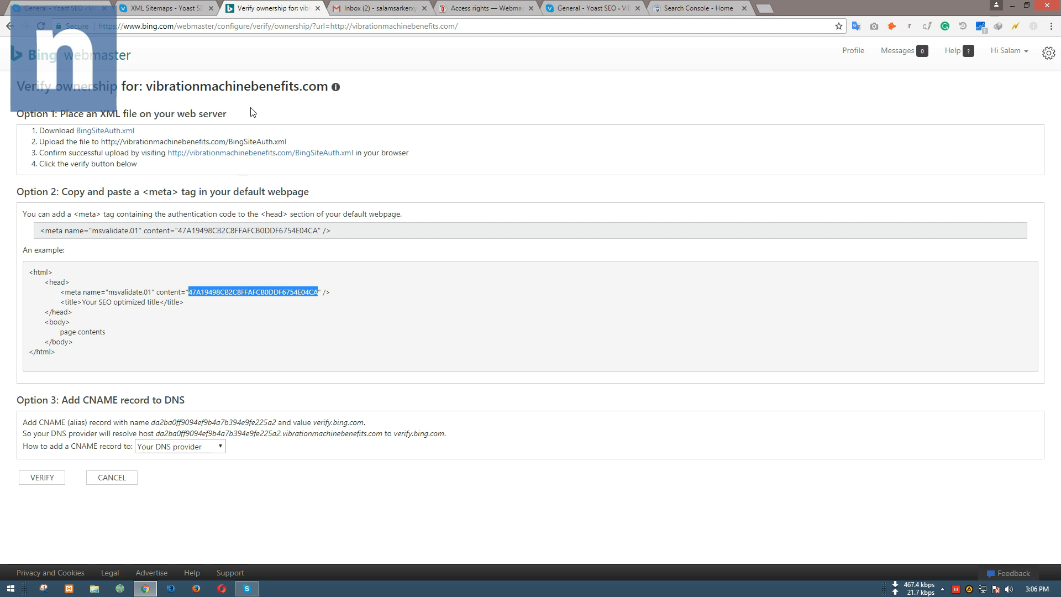
# Verify ownership of vibrationmachinebenefits.com in Bing and confirm sitemap_index.xml shows as Pending on the Dashboard.
pyautogui.click(42, 477)
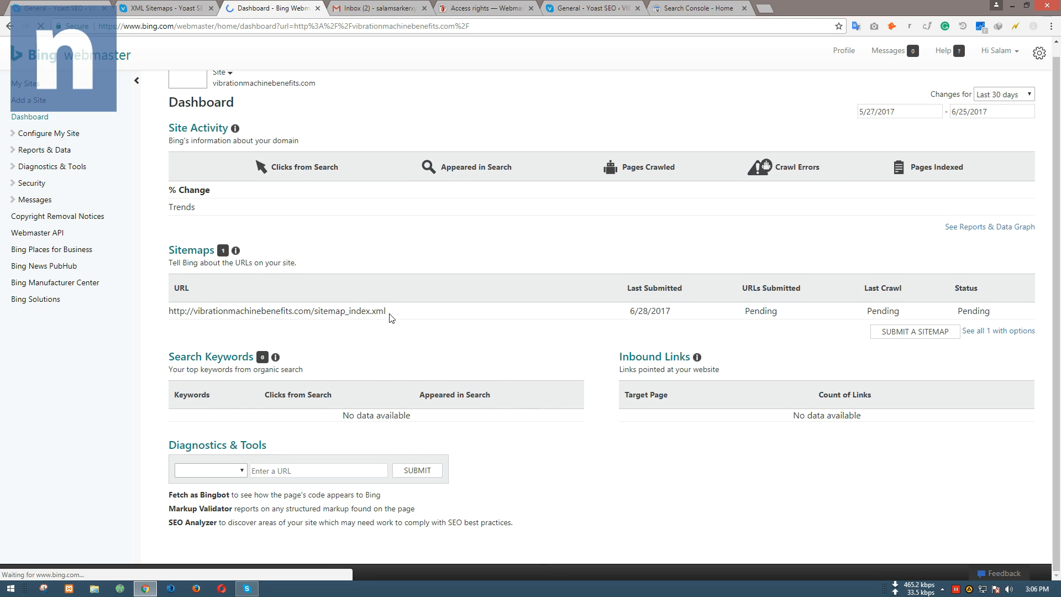
pyautogui.moveTo(386, 310); pyautogui.dragTo(305, 310)
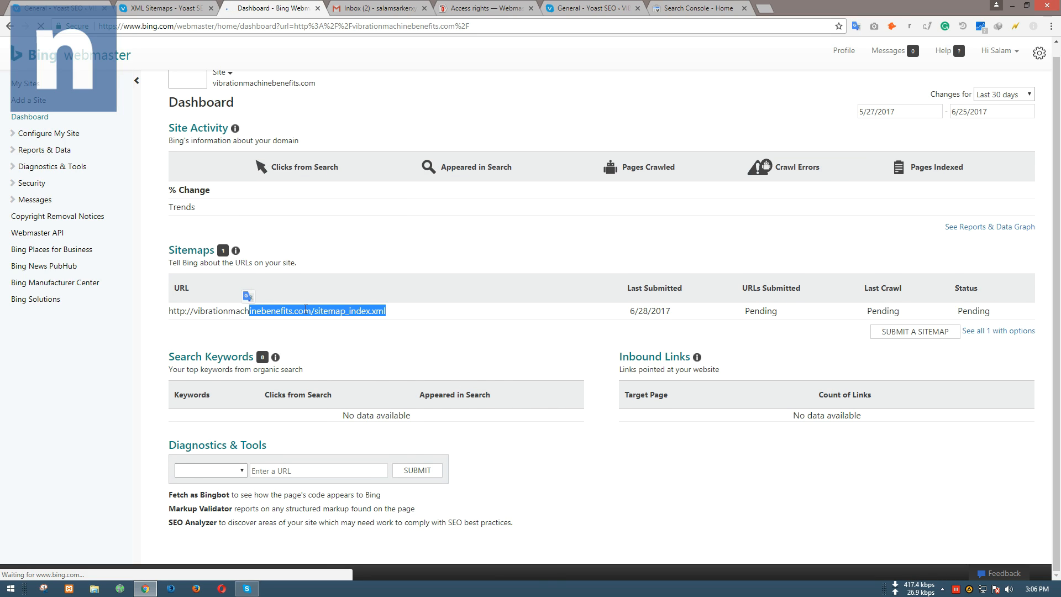
pyautogui.click(236, 331)
pyautogui.moveTo(402, 316); pyautogui.dragTo(343, 313)
pyautogui.click(214, 311)
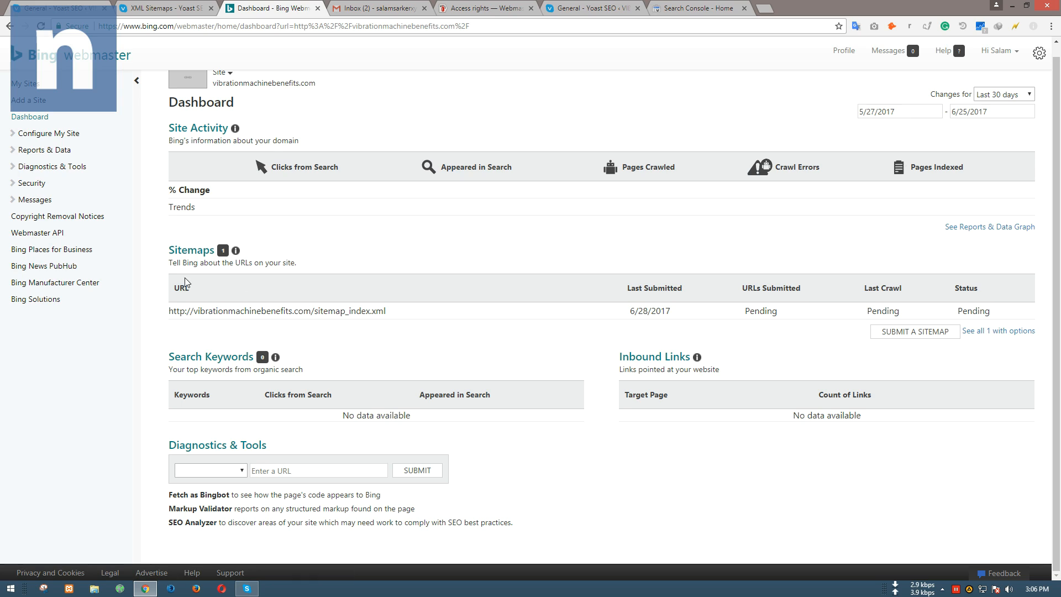
pyautogui.click(997, 51)
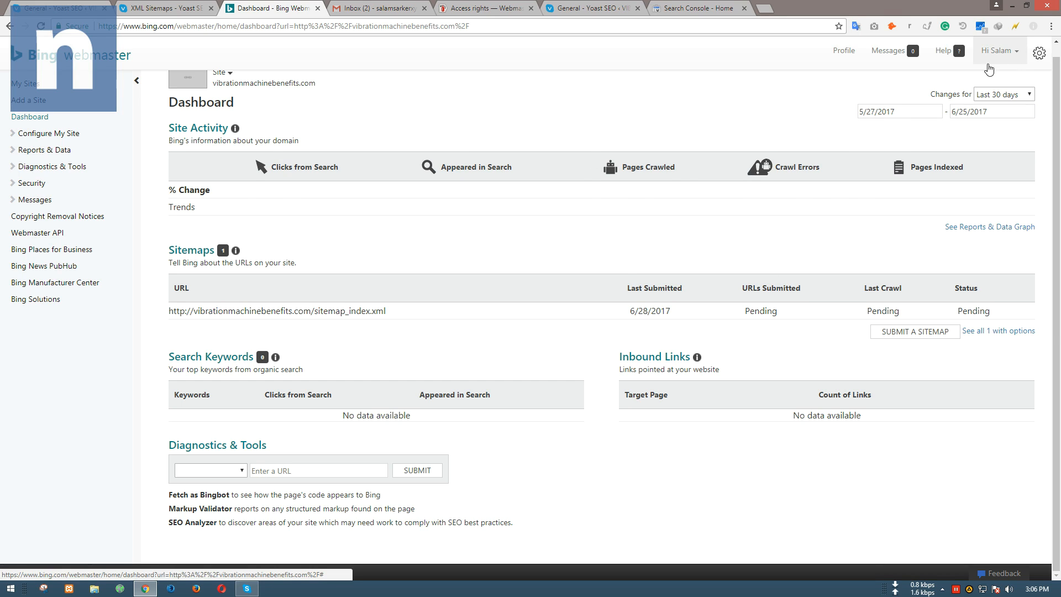
pyautogui.click(616, 98)
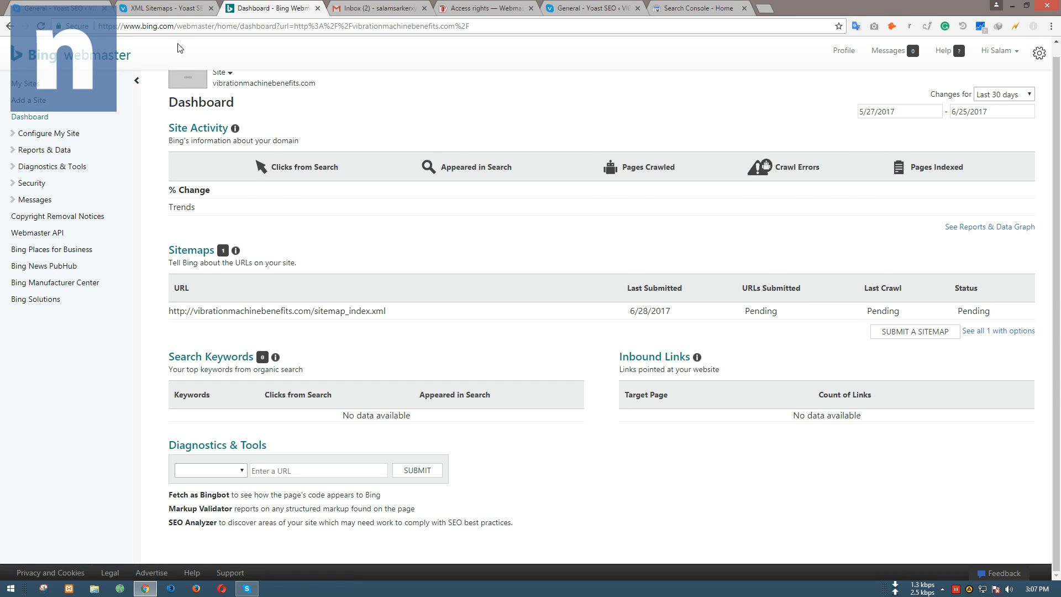
# Close the Bing Dashboard tab and move the Yandex Access rights help tab ahead of the inbox.
pyautogui.click(318, 8)
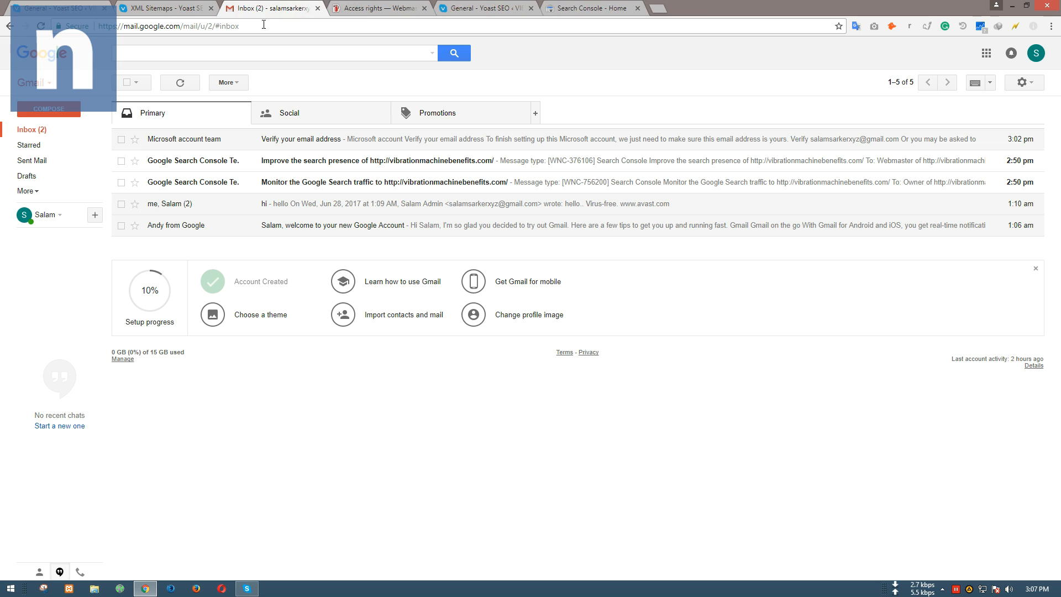
pyautogui.click(378, 8)
pyautogui.moveTo(377, 7); pyautogui.dragTo(271, 8)
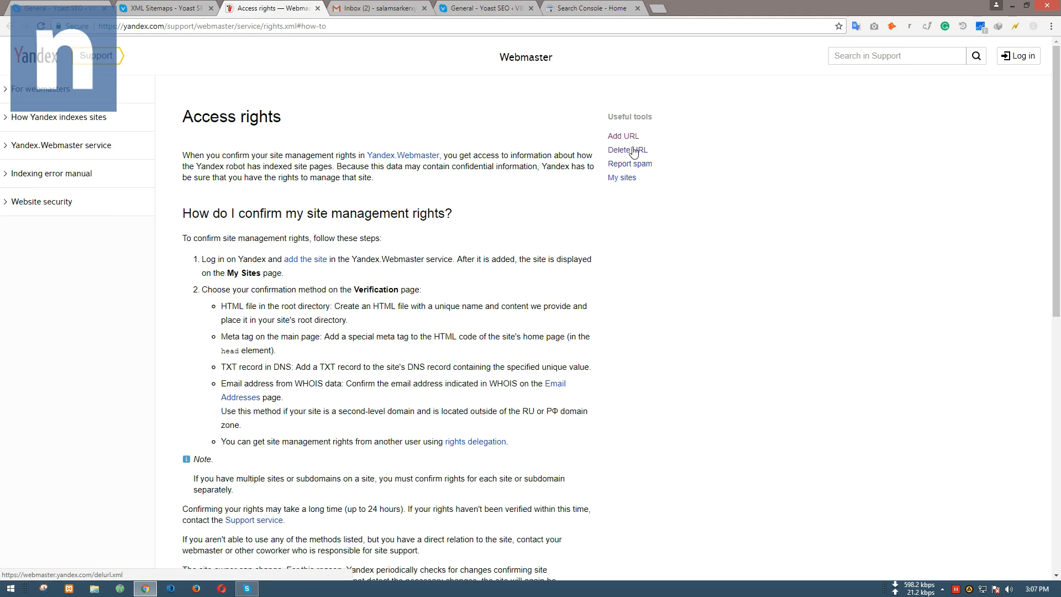
pyautogui.scroll(-6, 237, 171)
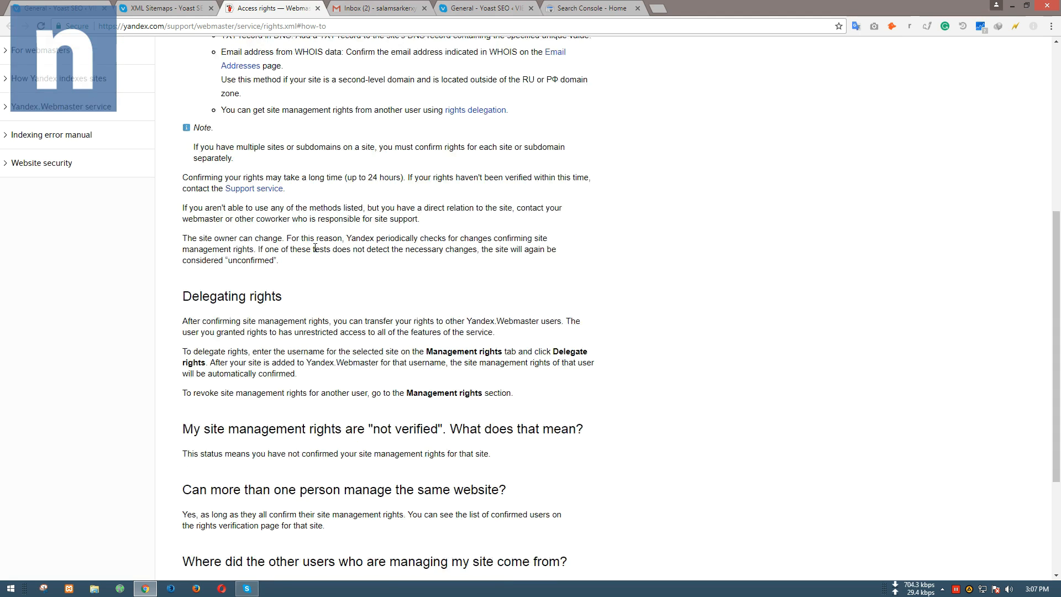
pyautogui.scroll(5, 322, 236)
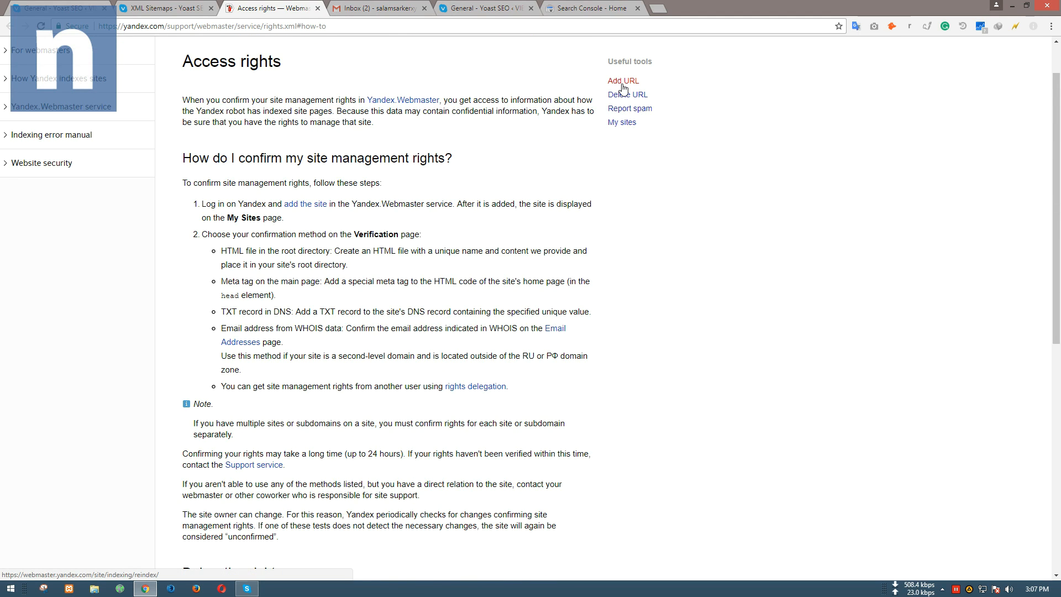
pyautogui.scroll(1, 465, 75)
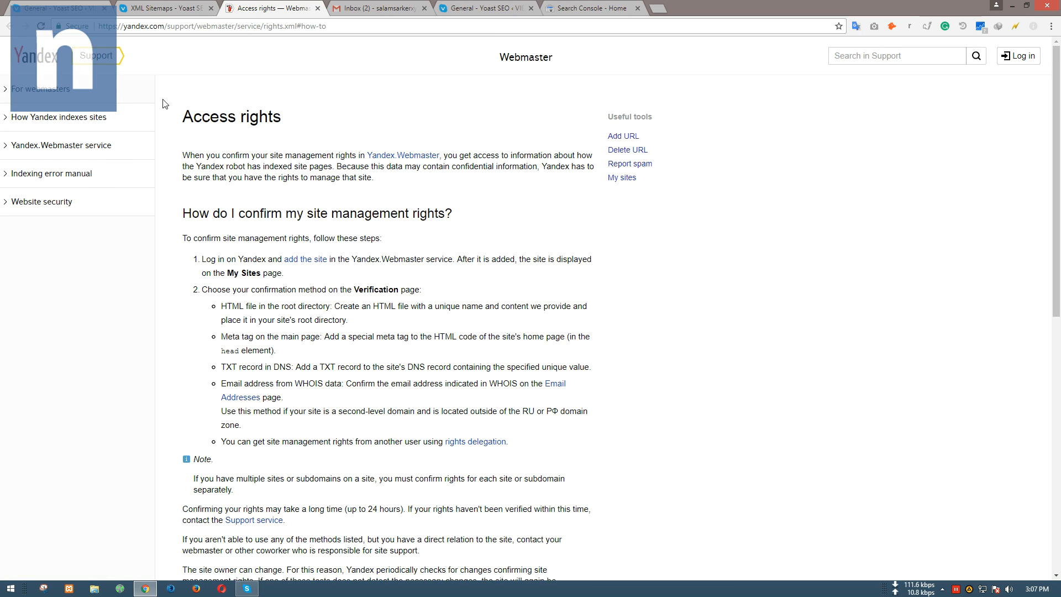
# Expand the For webmasters help section and bring up the Yandex Log in form.
pyautogui.click(94, 100)
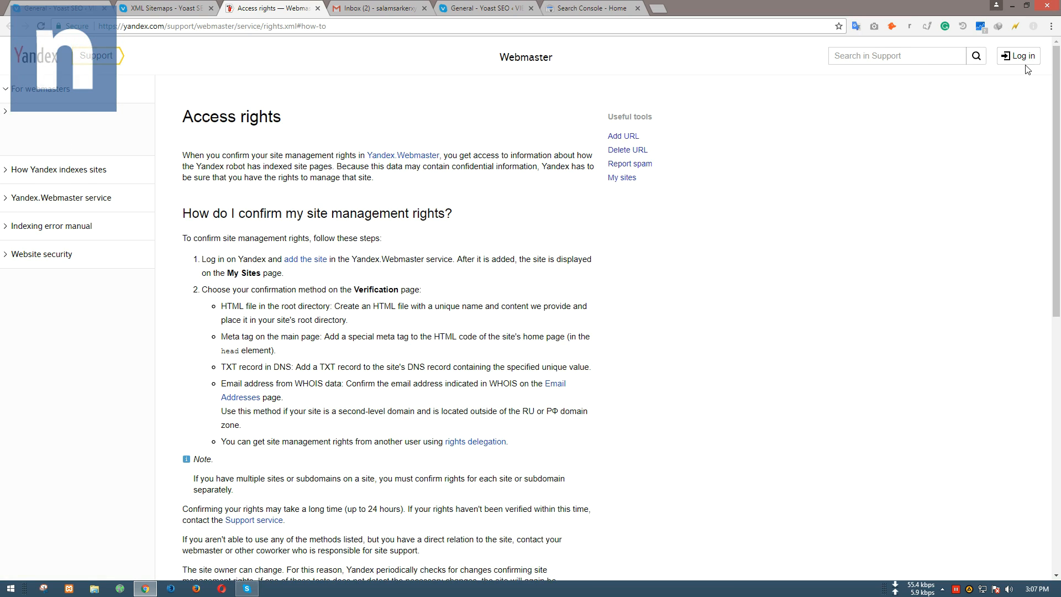
pyautogui.scroll(-9, 832, 282)
pyautogui.scroll(7, 818, 290)
pyautogui.scroll(2, 836, 282)
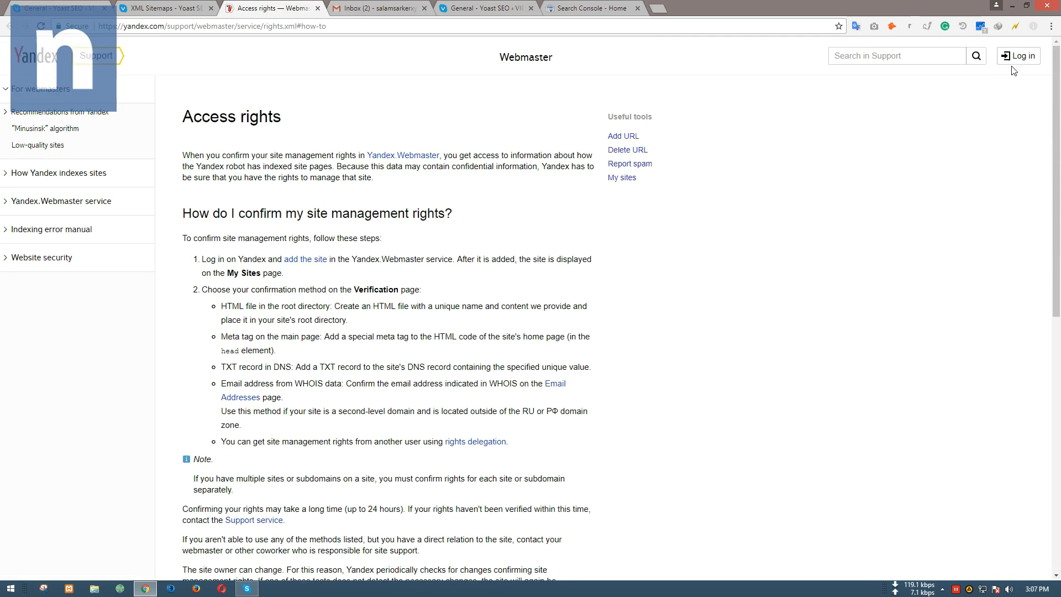
pyautogui.click(1027, 55)
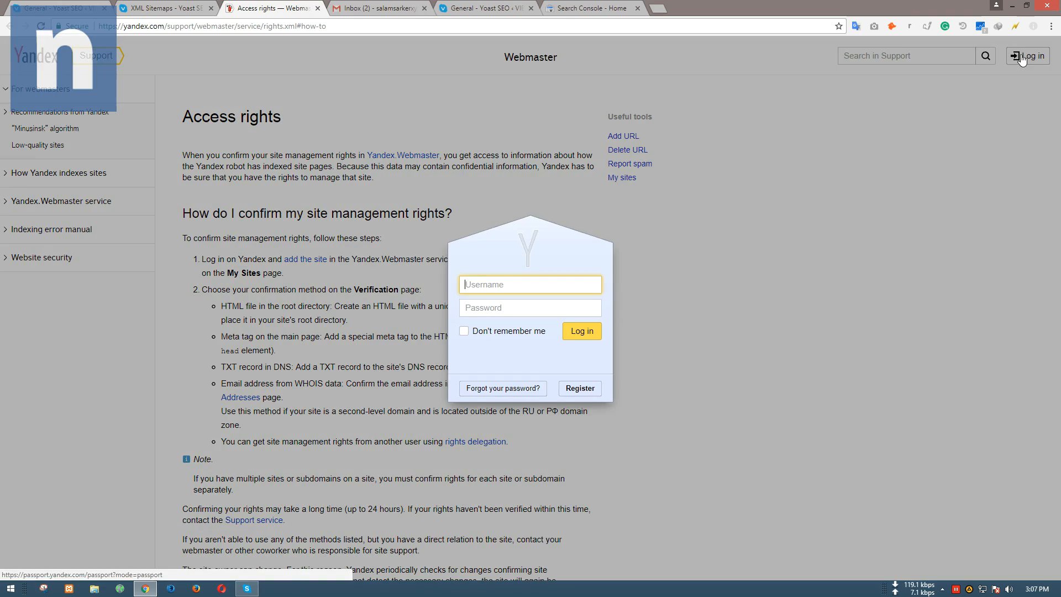
# Create a new Yandex account by signing in with the site admin's Google account.
pyautogui.click(580, 385)
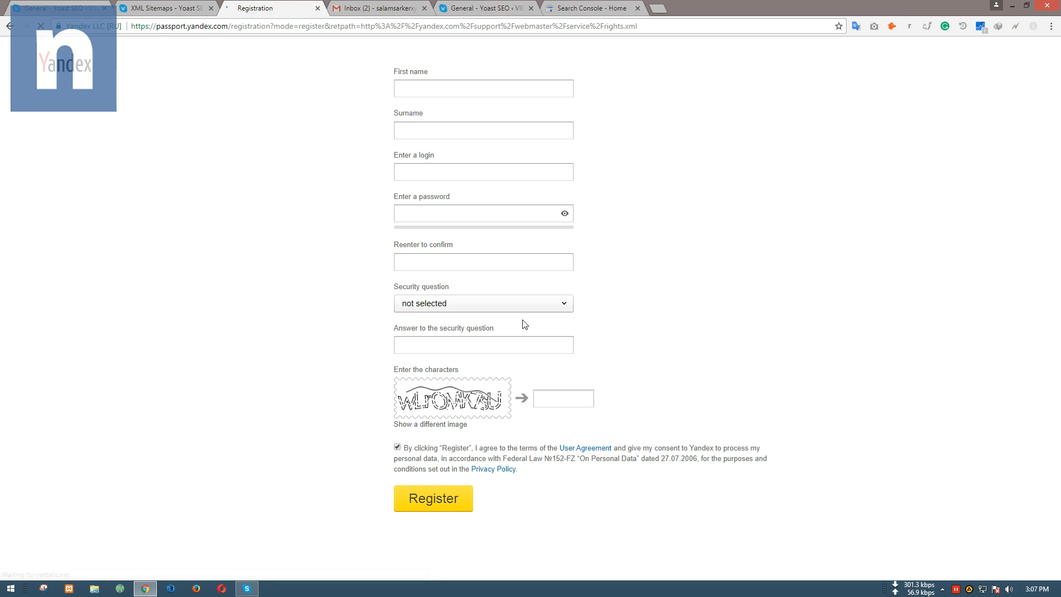
pyautogui.click(11, 28)
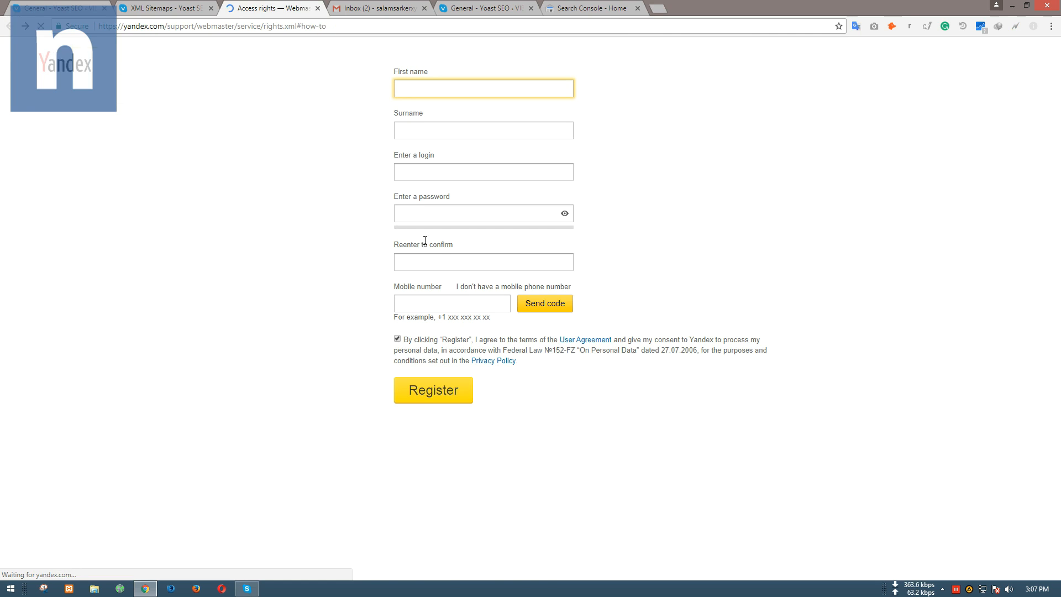
pyautogui.click(1011, 58)
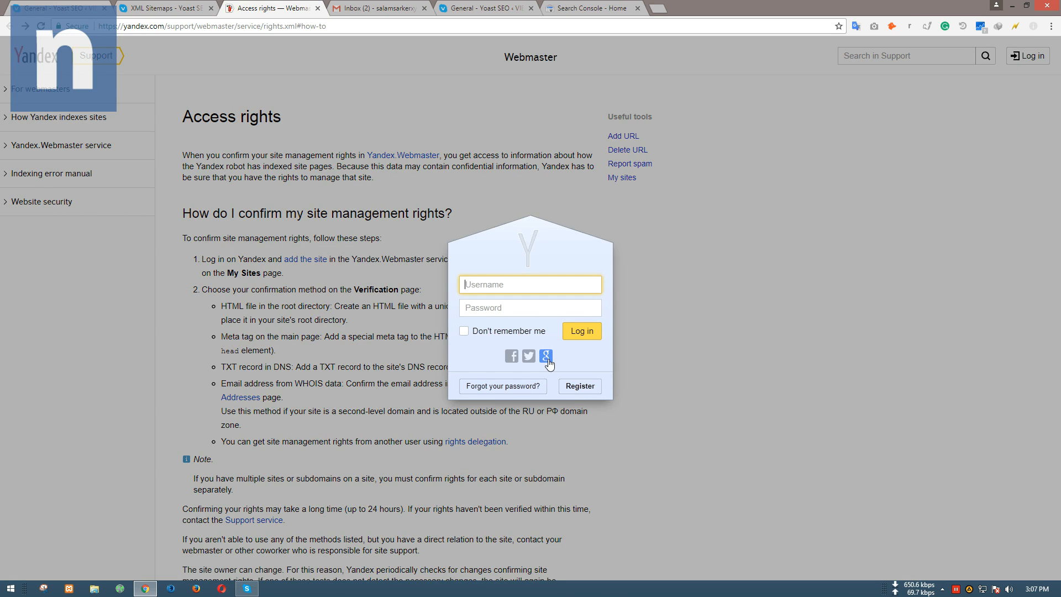
pyautogui.click(547, 358)
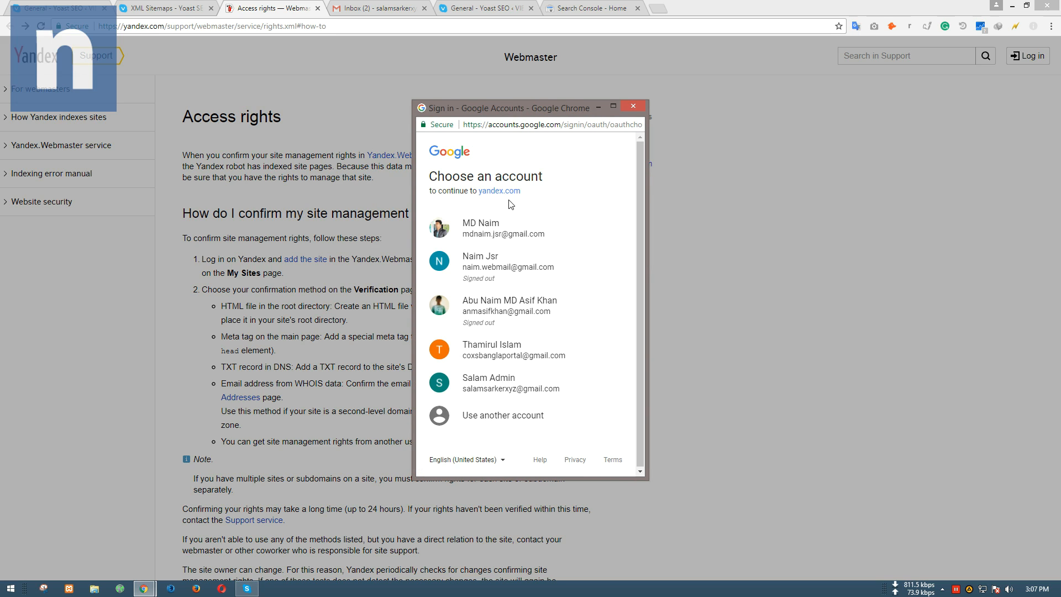
pyautogui.click(491, 379)
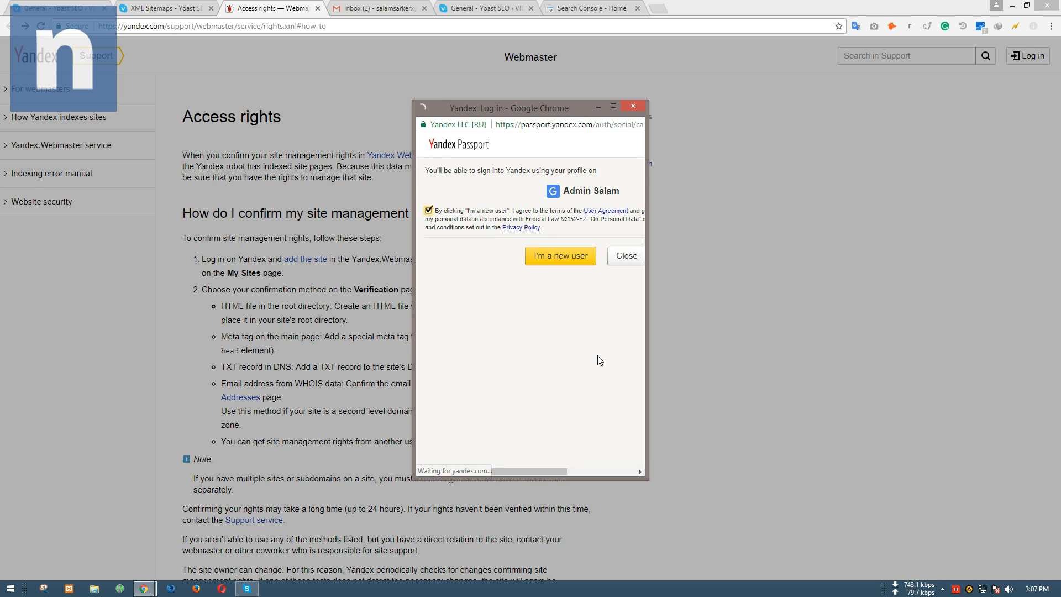
pyautogui.moveTo(524, 111); pyautogui.dragTo(422, 92)
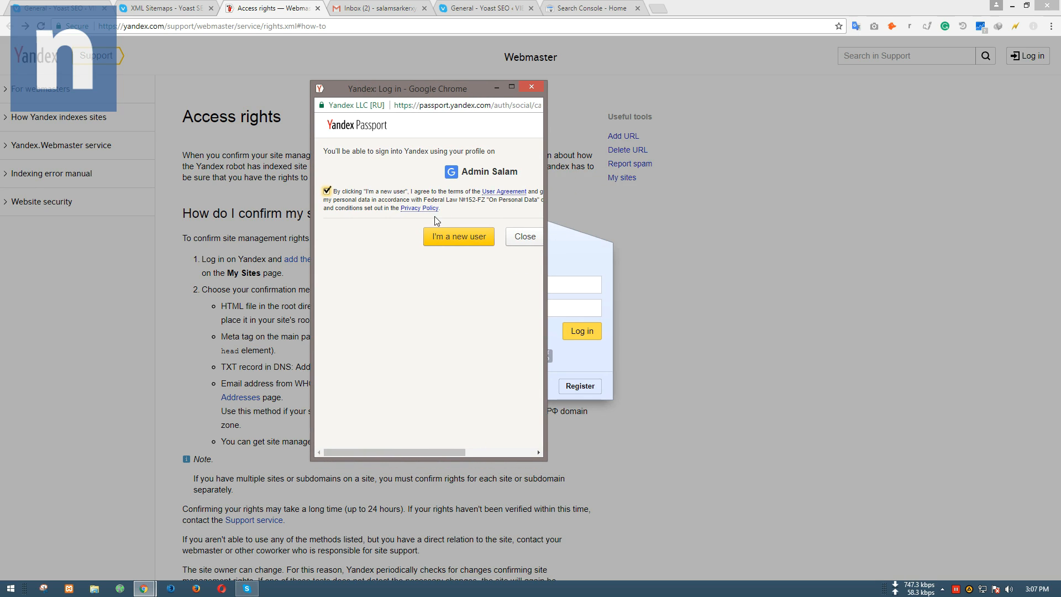
pyautogui.click(459, 242)
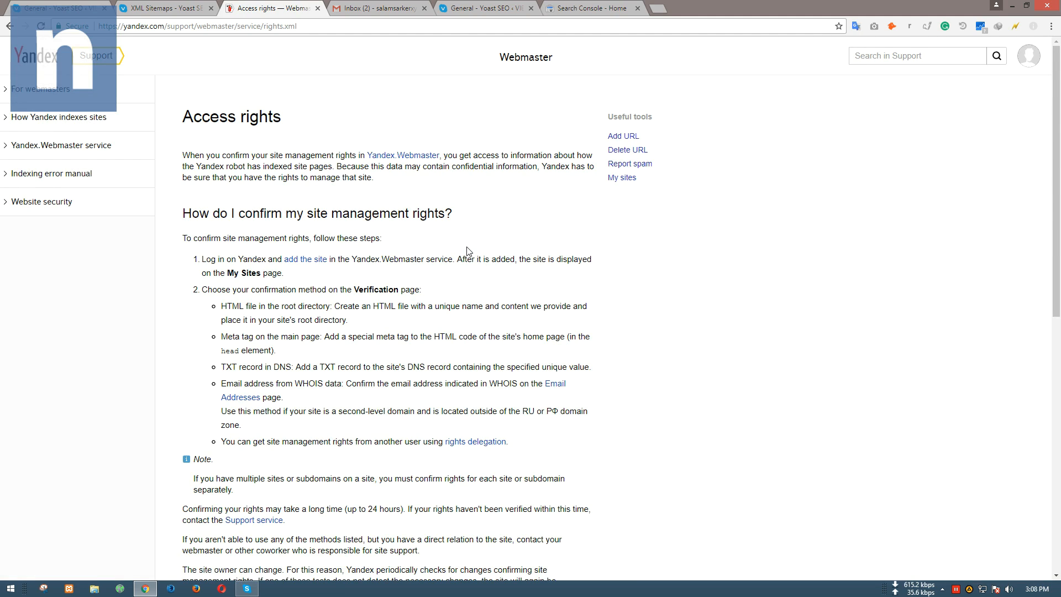
# Open Yandex.Webmaster from the Access rights help page in a new tab.
pyautogui.click(1028, 59)
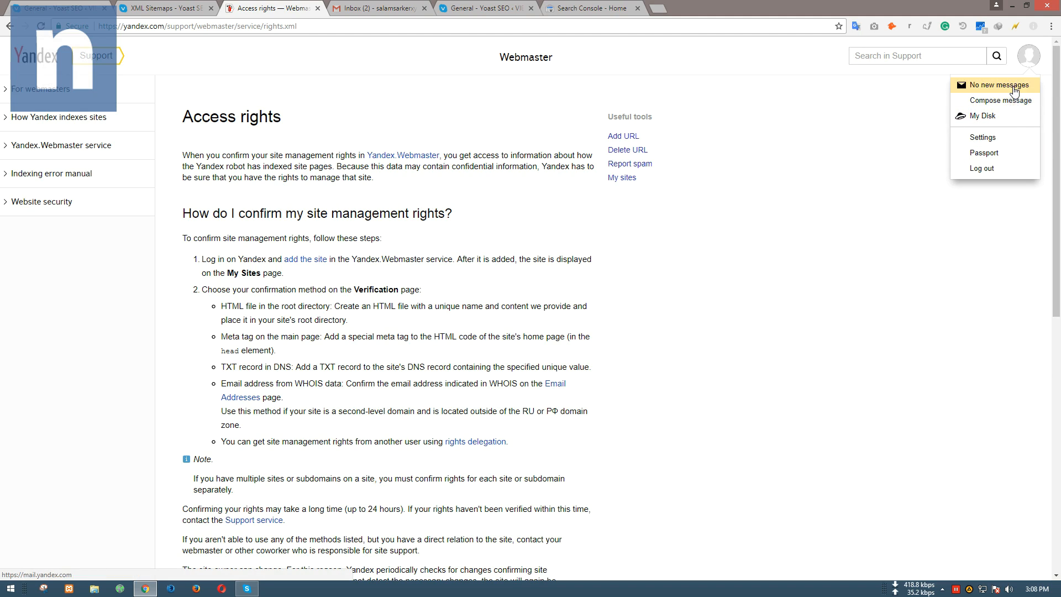
pyautogui.click(782, 258)
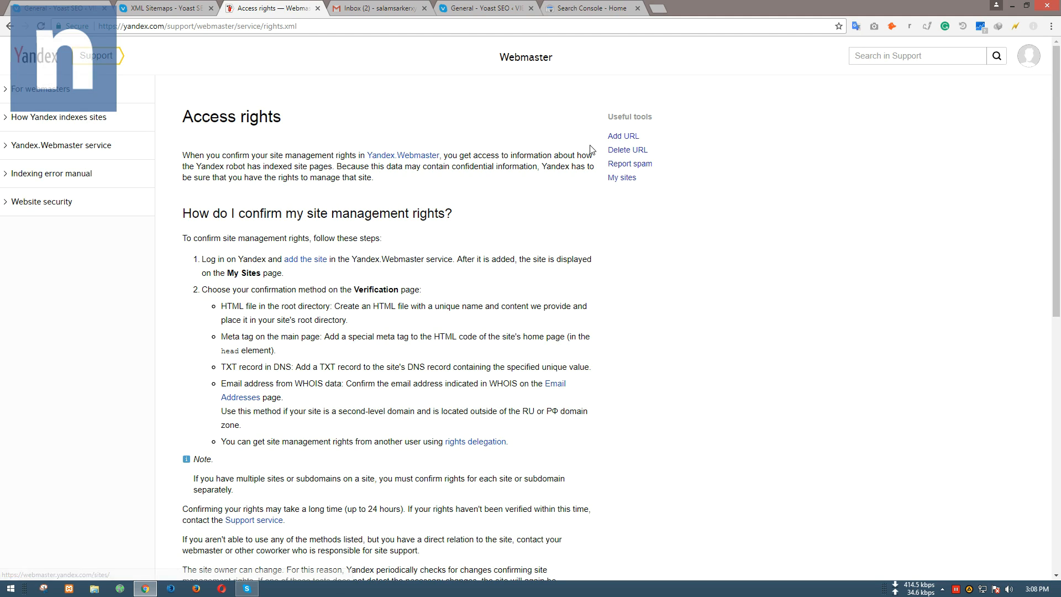
pyautogui.middleClick(403, 159)
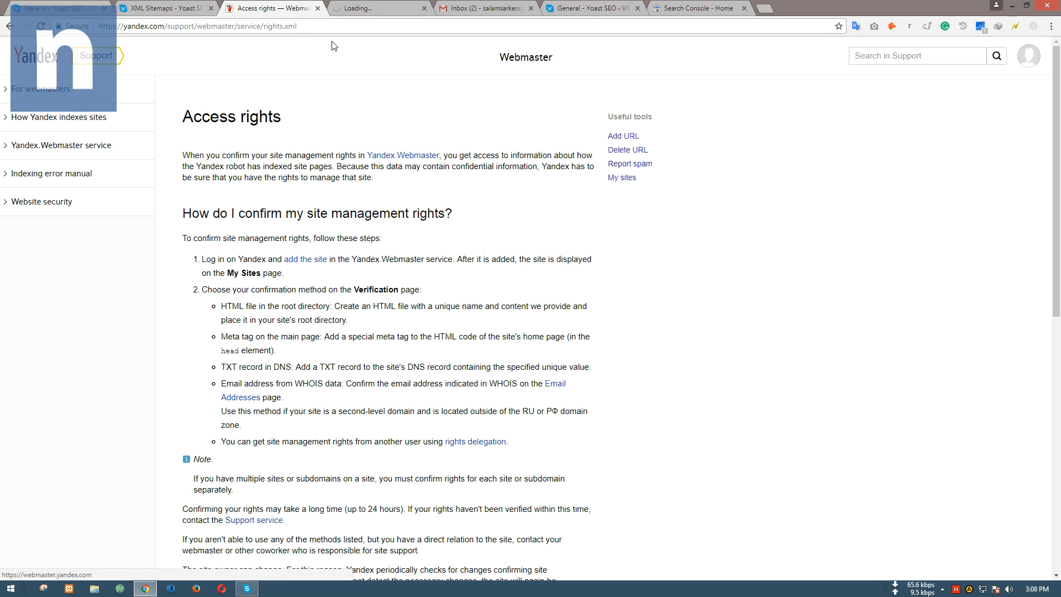
pyautogui.click(354, 12)
pyautogui.click(281, 11)
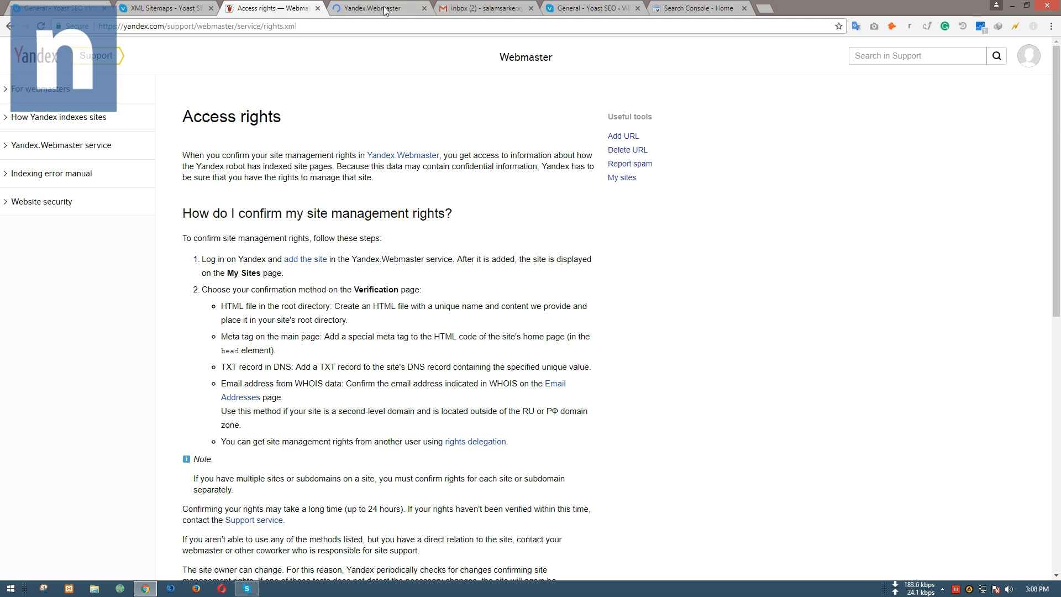
pyautogui.click(387, 10)
pyautogui.click(271, 9)
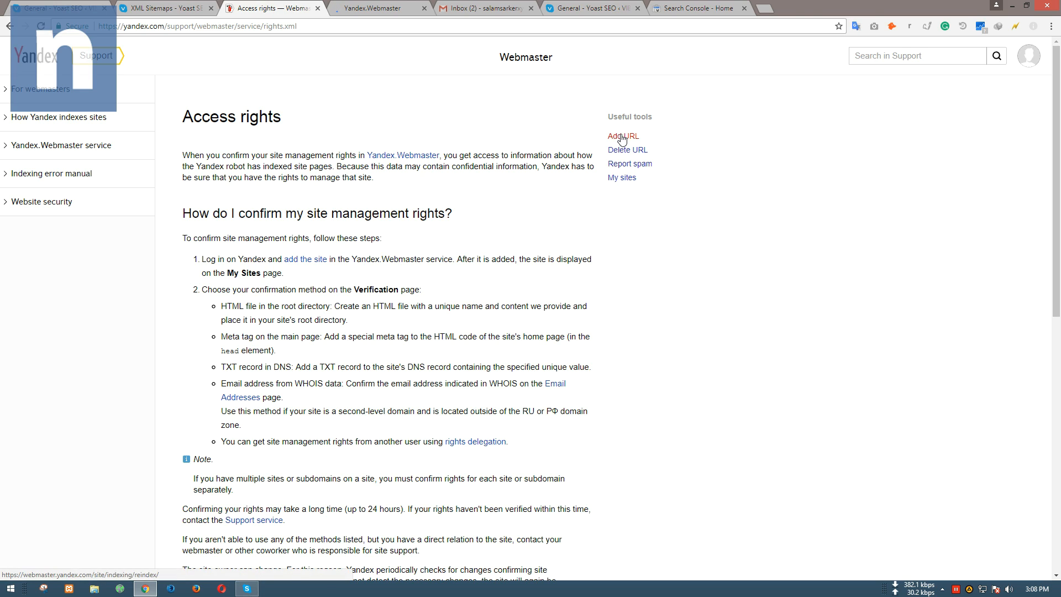
# Open the Add URL tool and the add-the-site page in their own new tabs.
pyautogui.middleClick(623, 136)
pyautogui.click(465, 9)
pyautogui.click(277, 10)
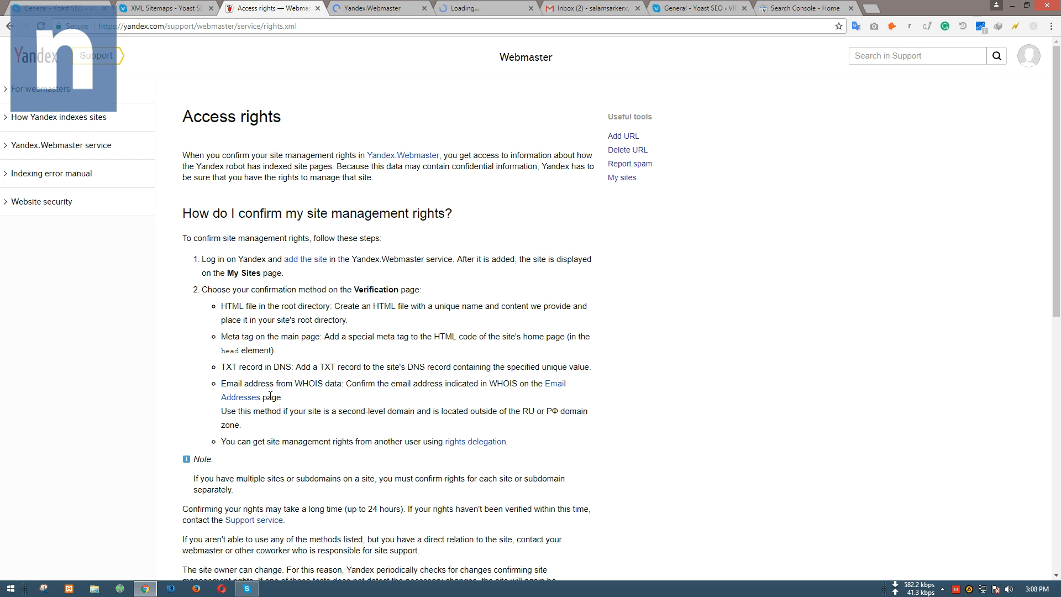
pyautogui.middleClick(293, 261)
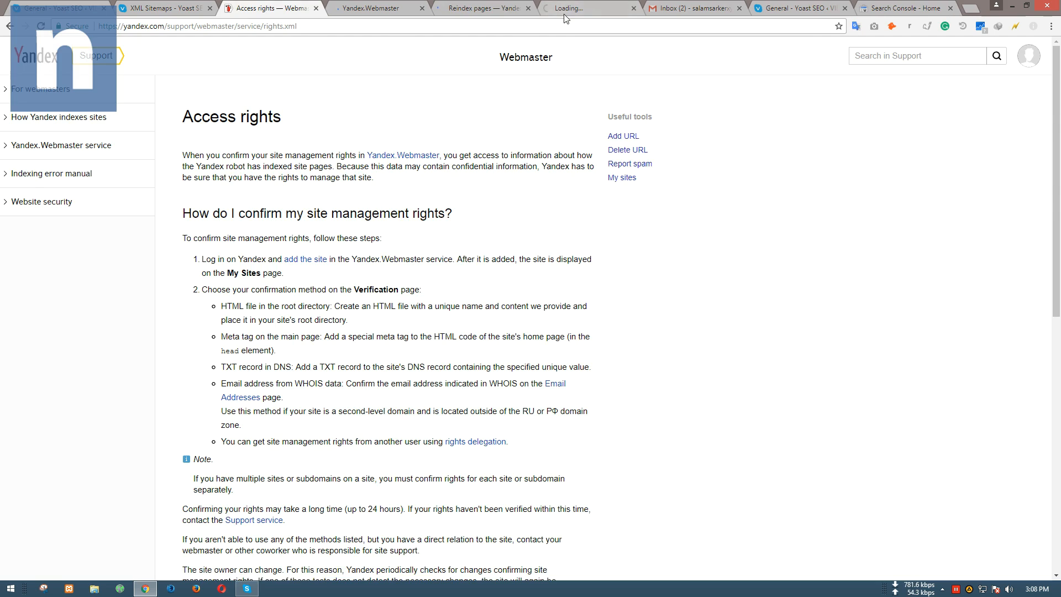
pyautogui.click(464, 7)
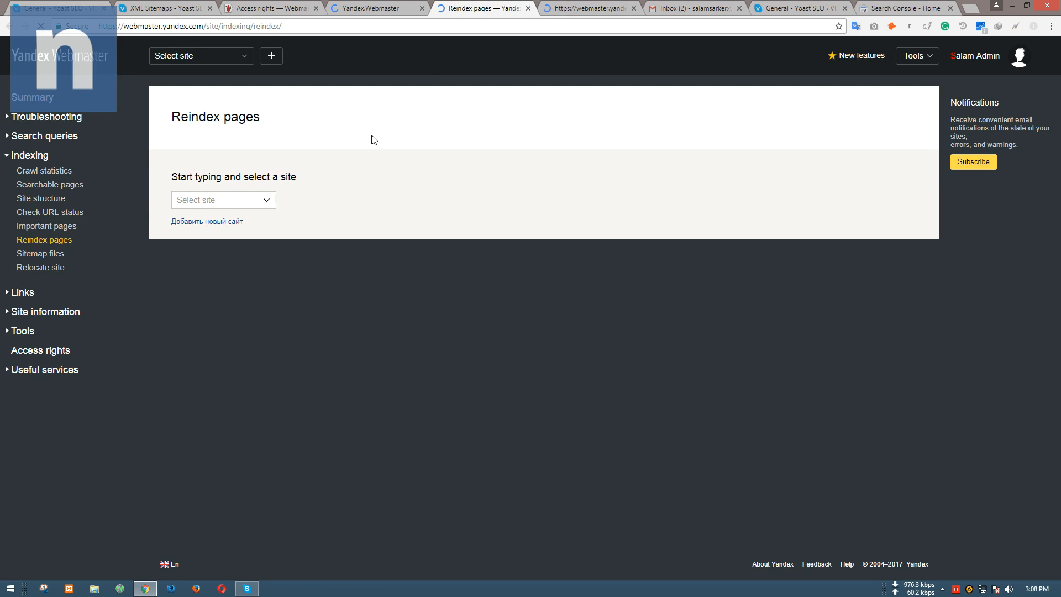
# Settle on the Site address form with its empty address field focused.
pyautogui.moveTo(188, 117); pyautogui.dragTo(261, 120)
pyautogui.click(263, 120)
pyautogui.click(569, 8)
pyautogui.click(479, 8)
pyautogui.click(555, 8)
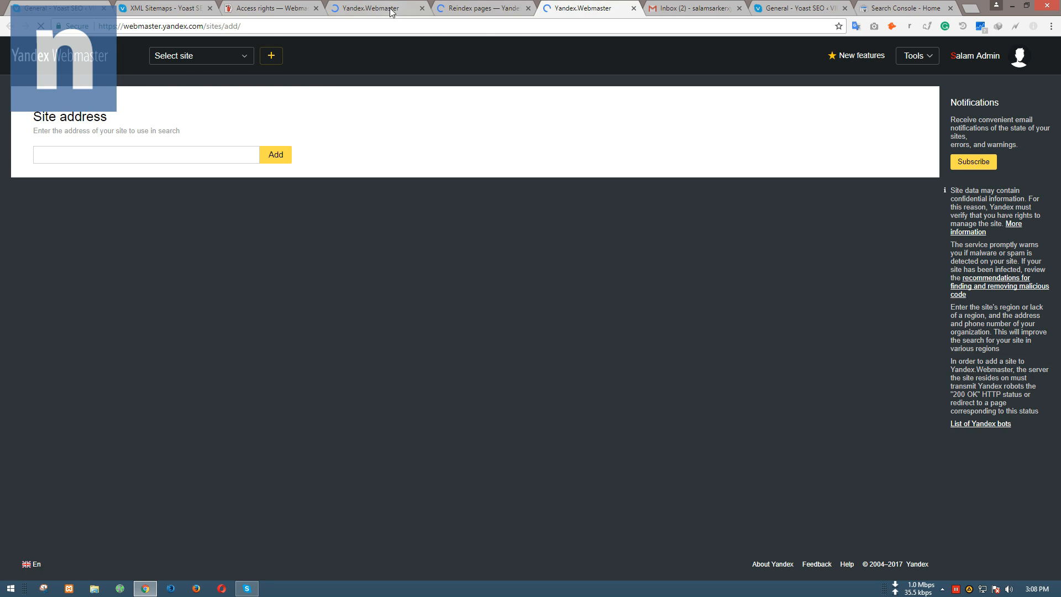
pyautogui.click(391, 11)
pyautogui.click(574, 6)
pyautogui.click(197, 149)
pyautogui.rightClick(170, 158)
pyautogui.press('Escape')
pyautogui.click(80, 6)
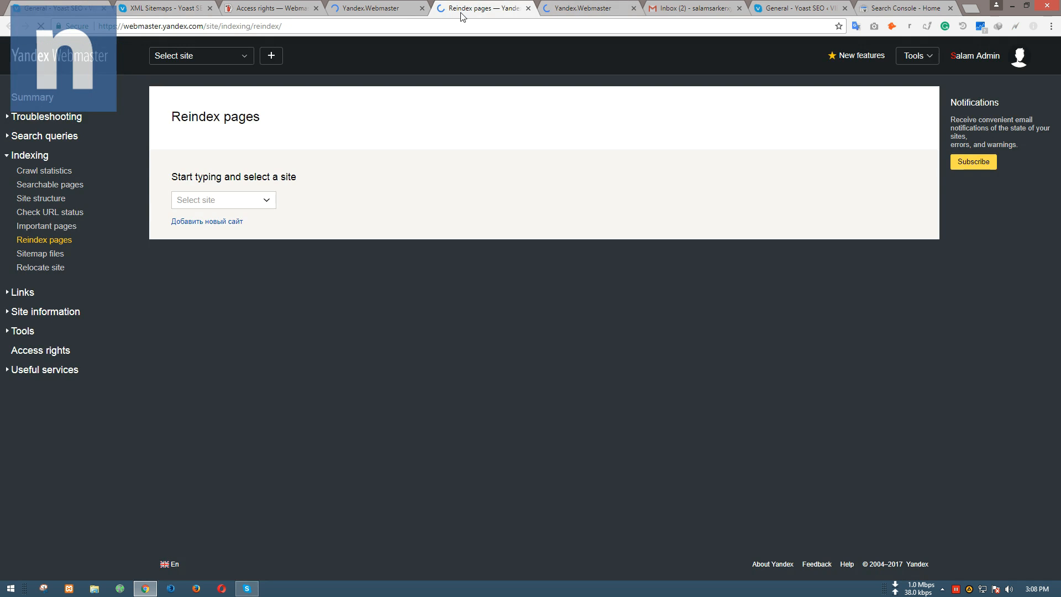
pyautogui.click(486, 8)
pyautogui.click(587, 10)
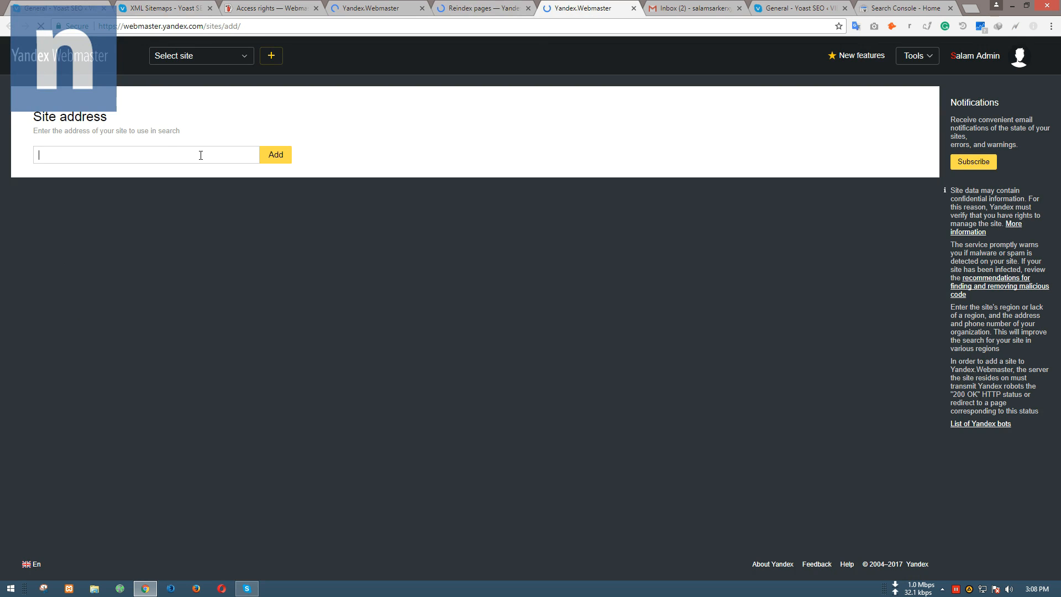
pyautogui.write('http://bratomactivewealth.com/')
pyautogui.click(367, 9)
pyautogui.scroll(-20, 486, 265)
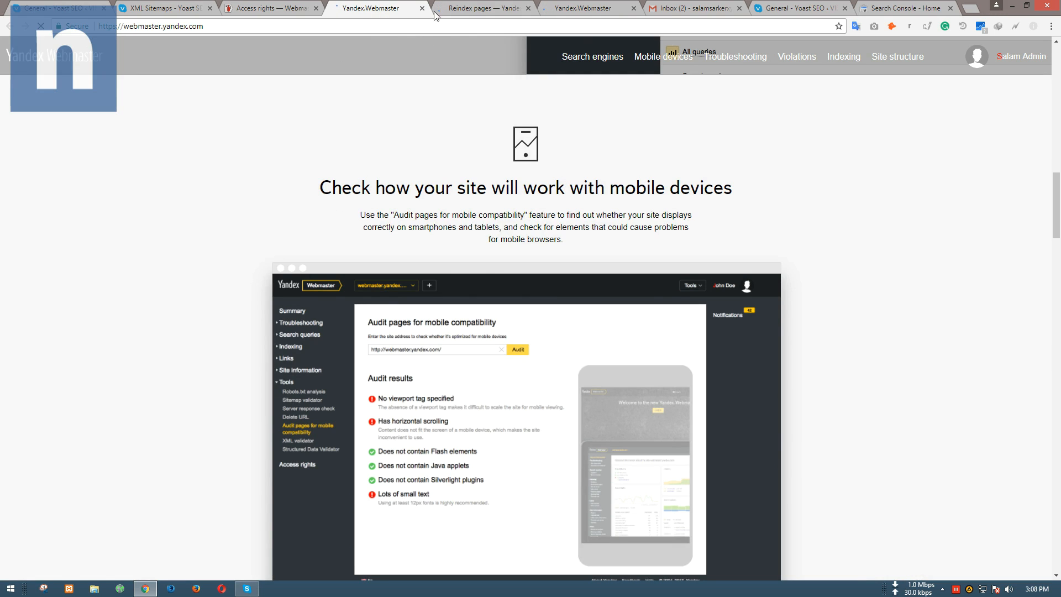
pyautogui.click(422, 8)
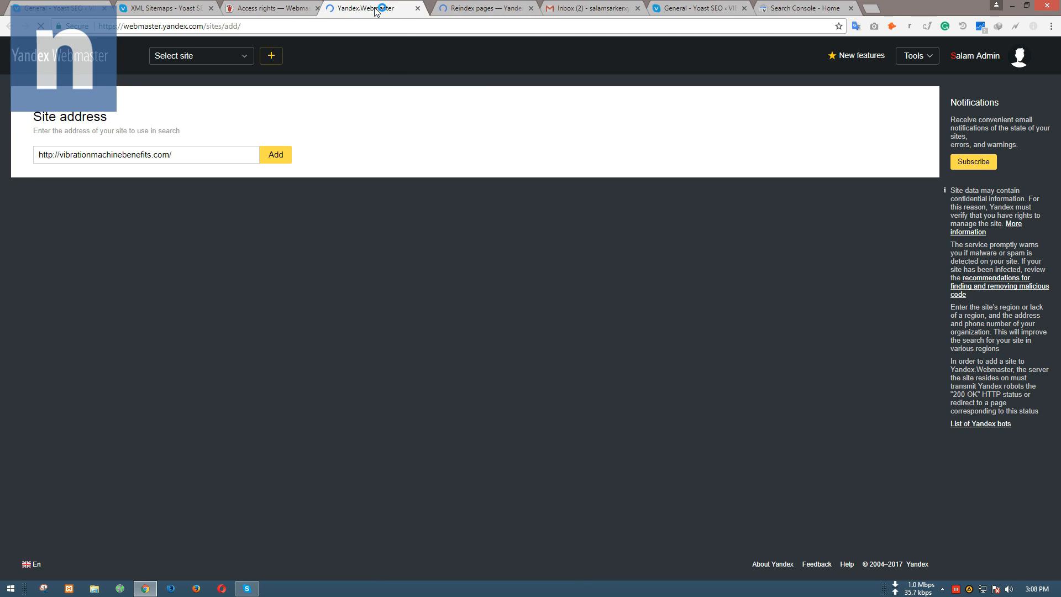
pyautogui.click(460, 11)
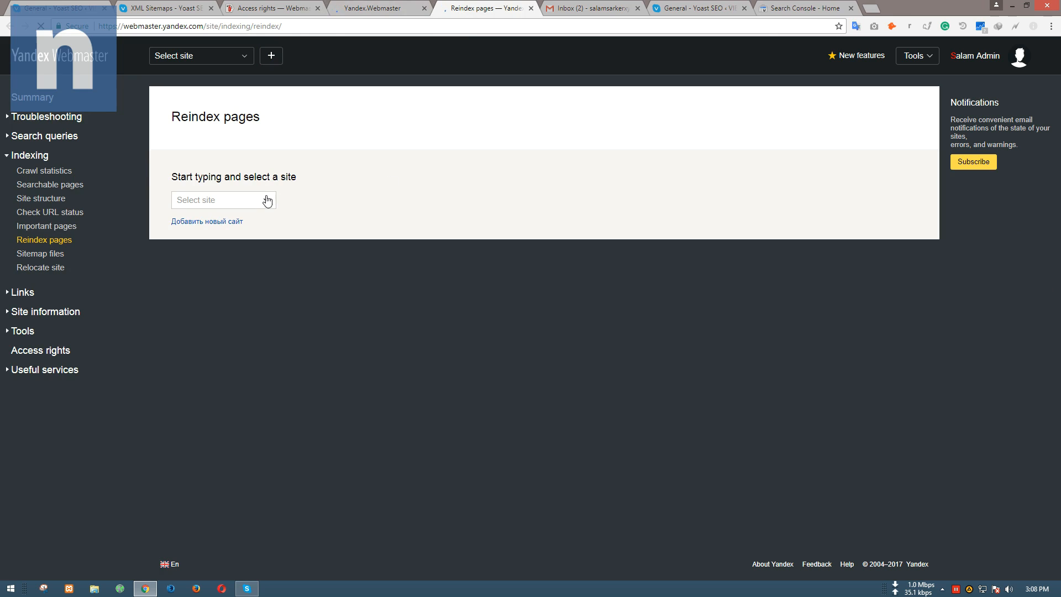
pyautogui.click(531, 8)
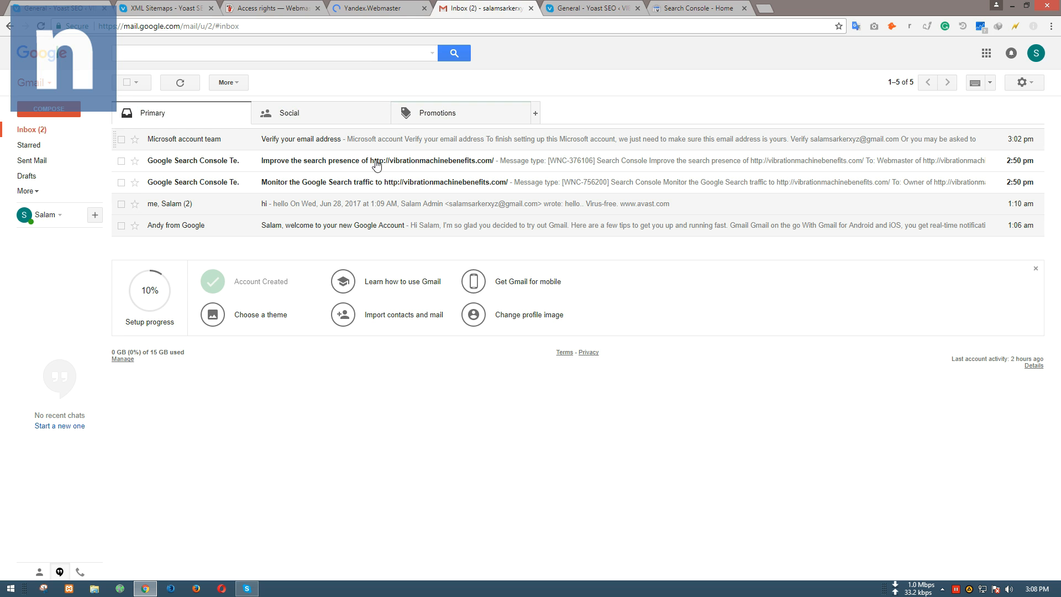
pyautogui.click(370, 10)
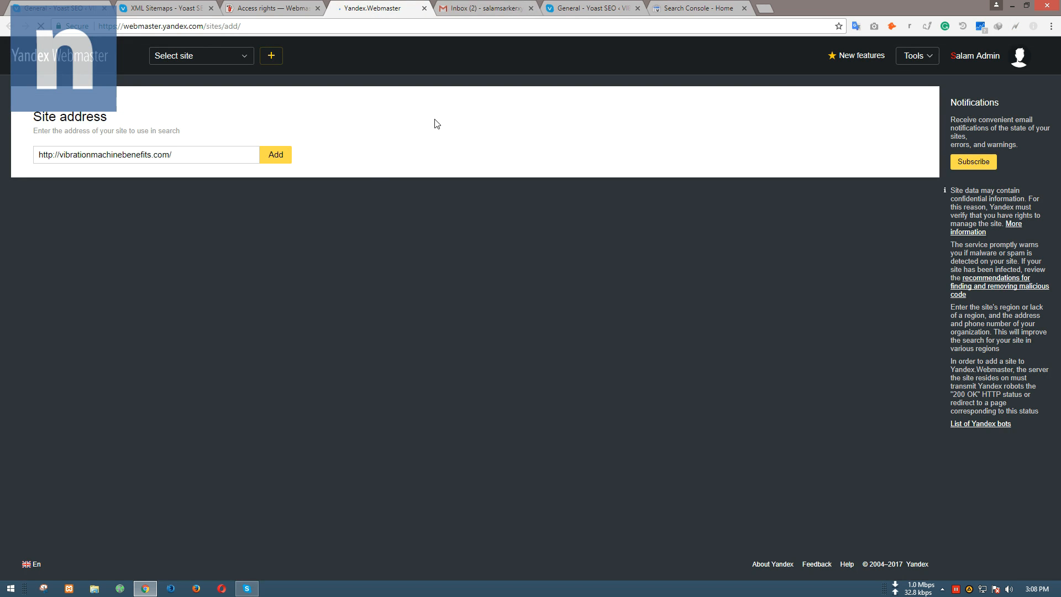
# Add the site, retrying the submission after going back from the 403 error.
pyautogui.click(275, 156)
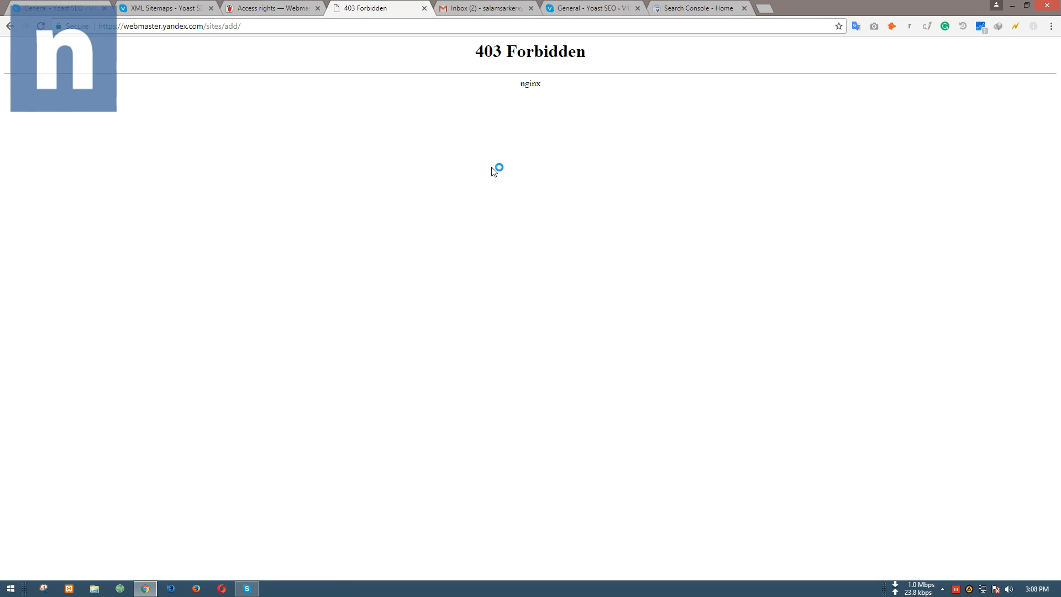
pyautogui.click(6, 26)
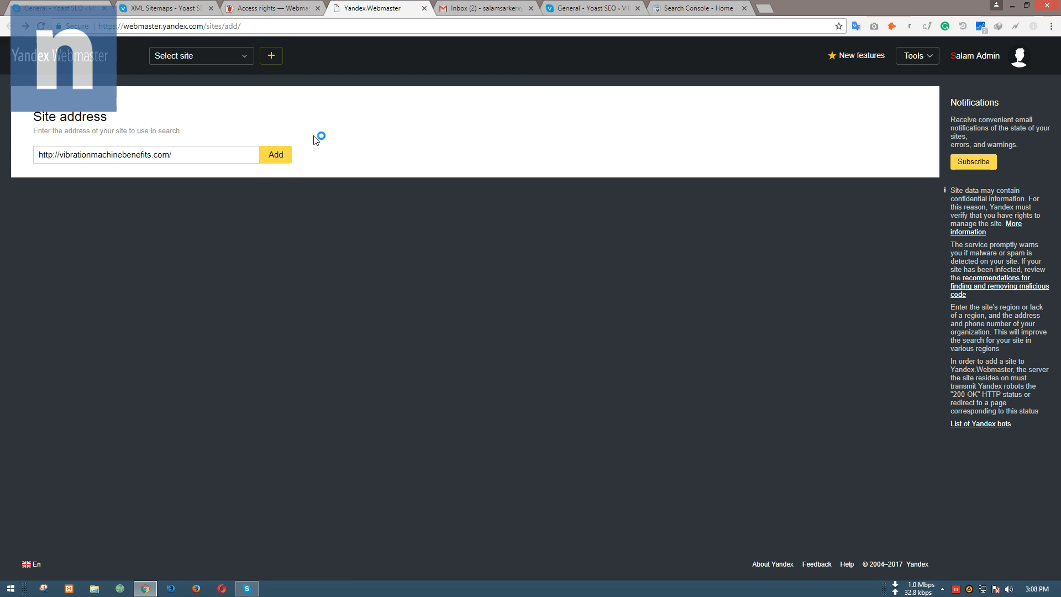
pyautogui.click(245, 54)
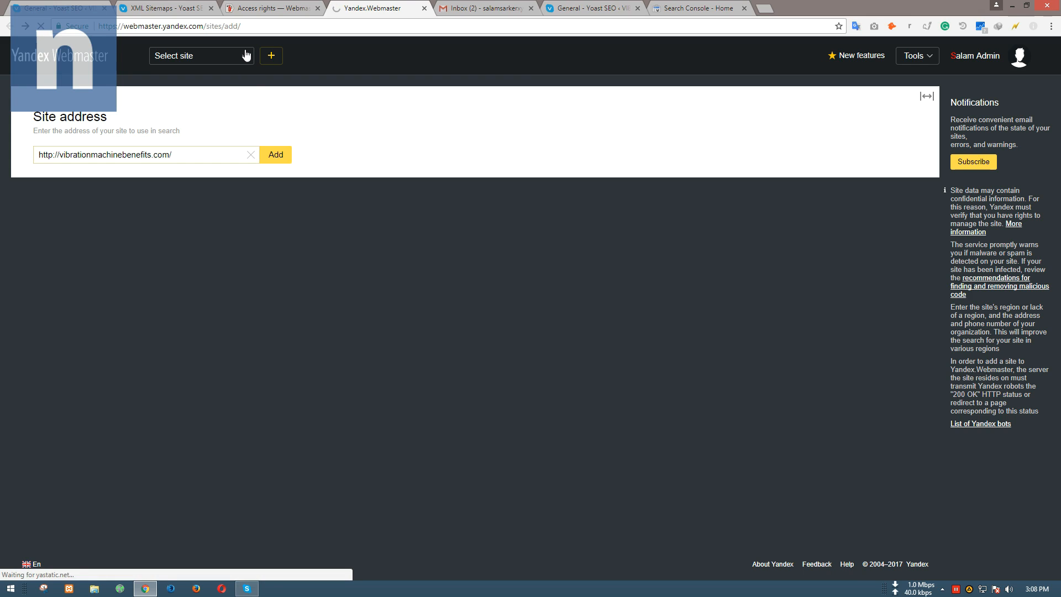
pyautogui.click(326, 117)
pyautogui.click(276, 159)
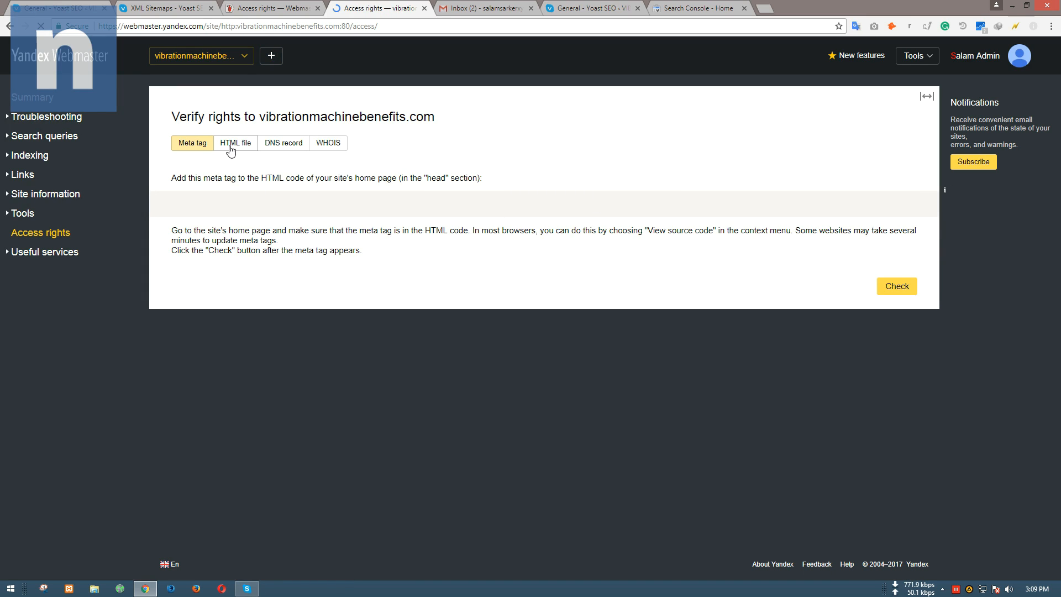
# Copy Yandex's meta tag verification code into Yoast SEO's Yandex Webmaster Tools field and save.
pyautogui.moveTo(368, 206); pyautogui.dragTo(436, 203)
pyautogui.rightClick(441, 203)
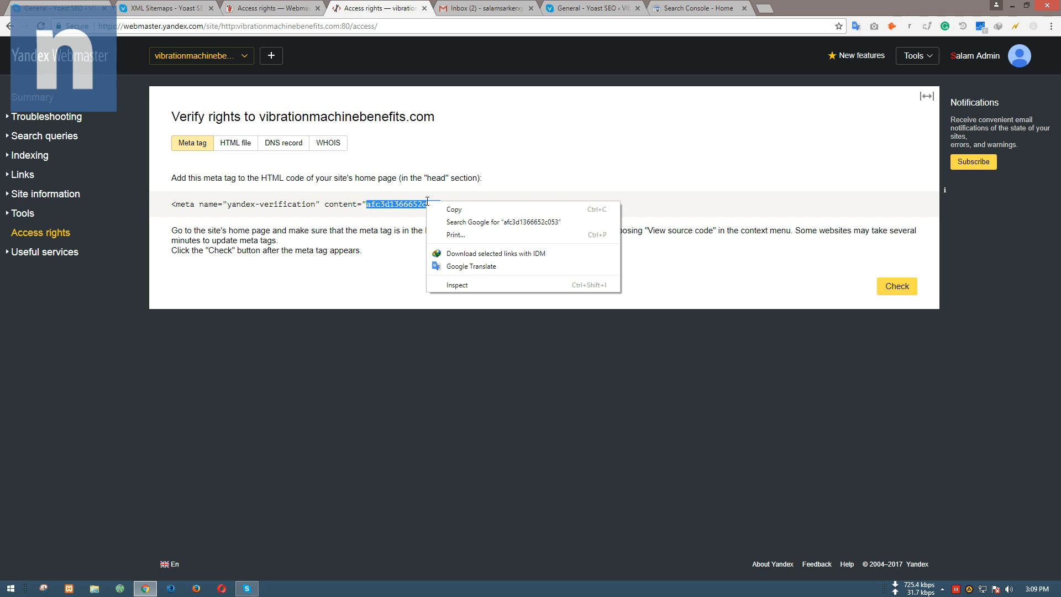
pyautogui.click(450, 209)
pyautogui.click(74, 8)
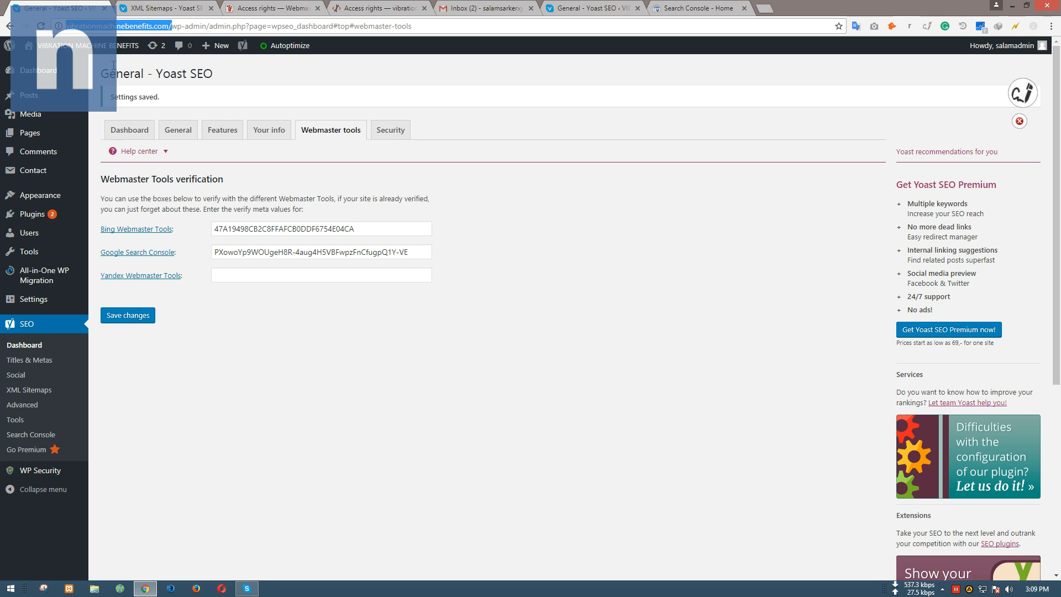
pyautogui.click(255, 275)
pyautogui.rightClick(256, 275)
pyautogui.click(288, 340)
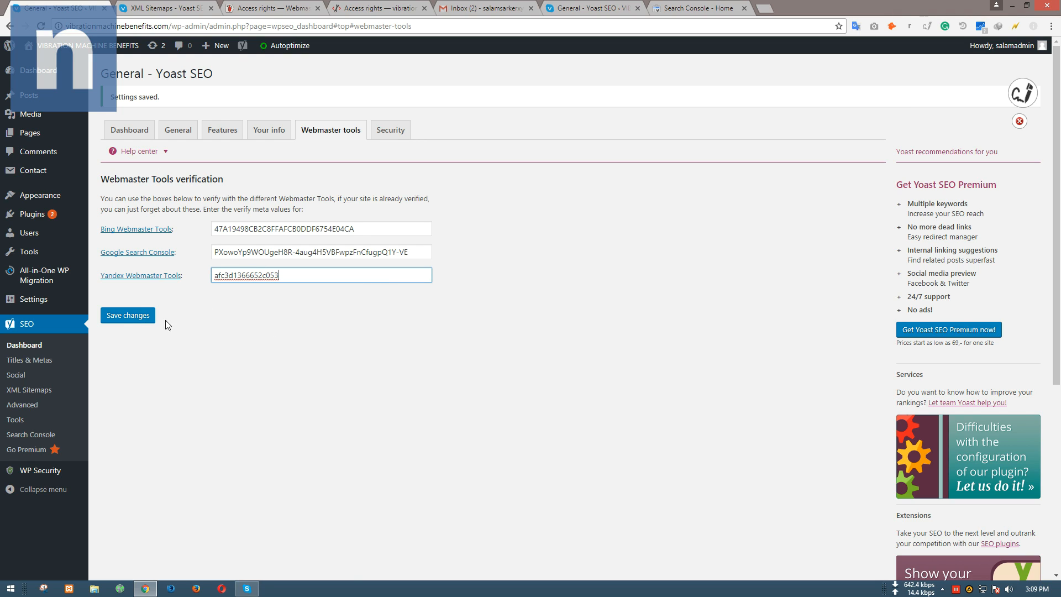
pyautogui.click(130, 316)
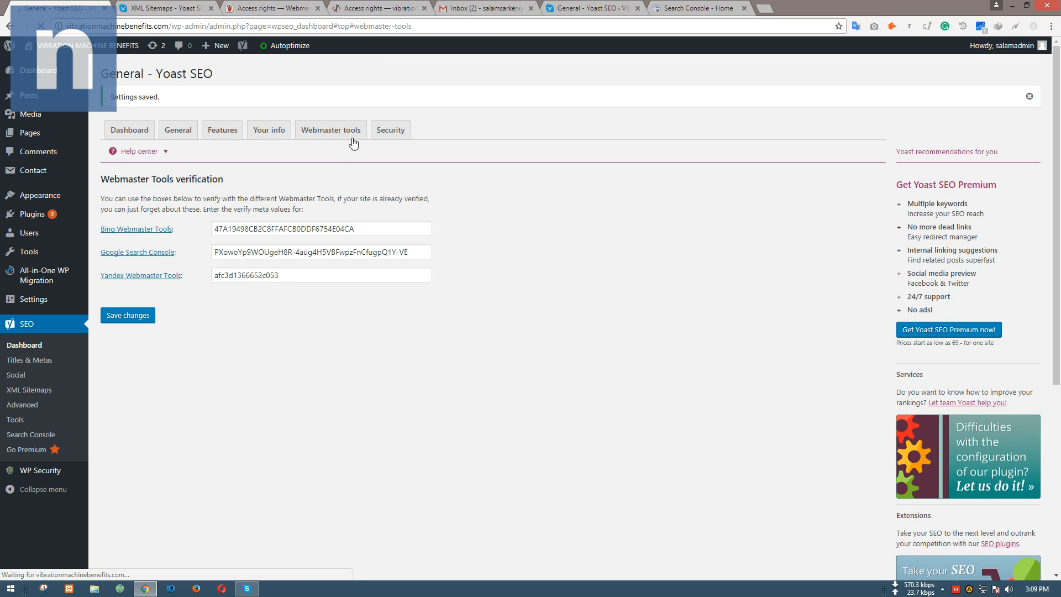
# Run Yandex's meta tag check to confirm the site's management rights.
pyautogui.click(372, 13)
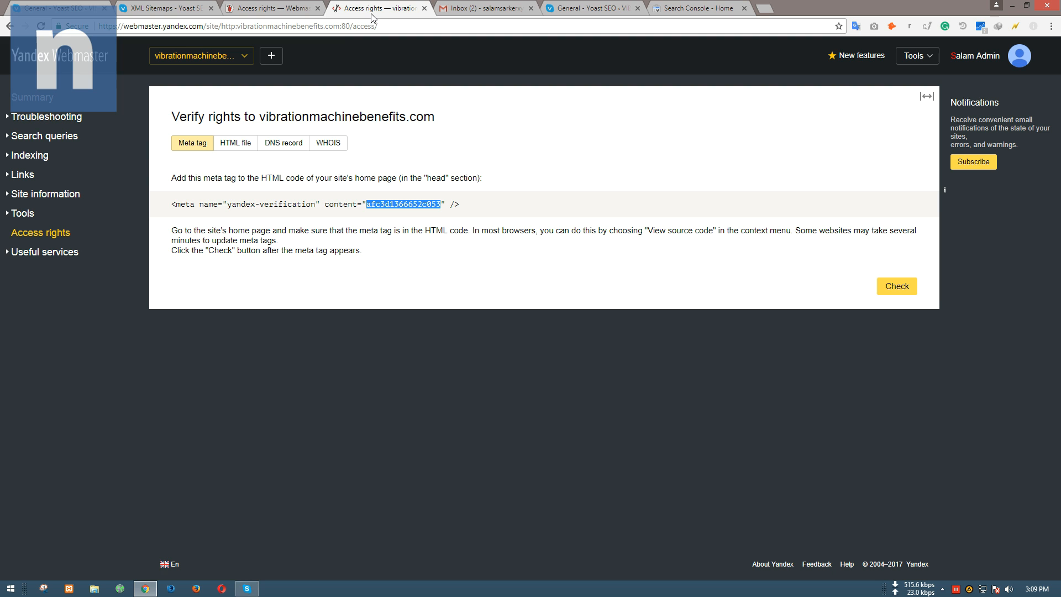
pyautogui.click(519, 244)
pyautogui.click(896, 287)
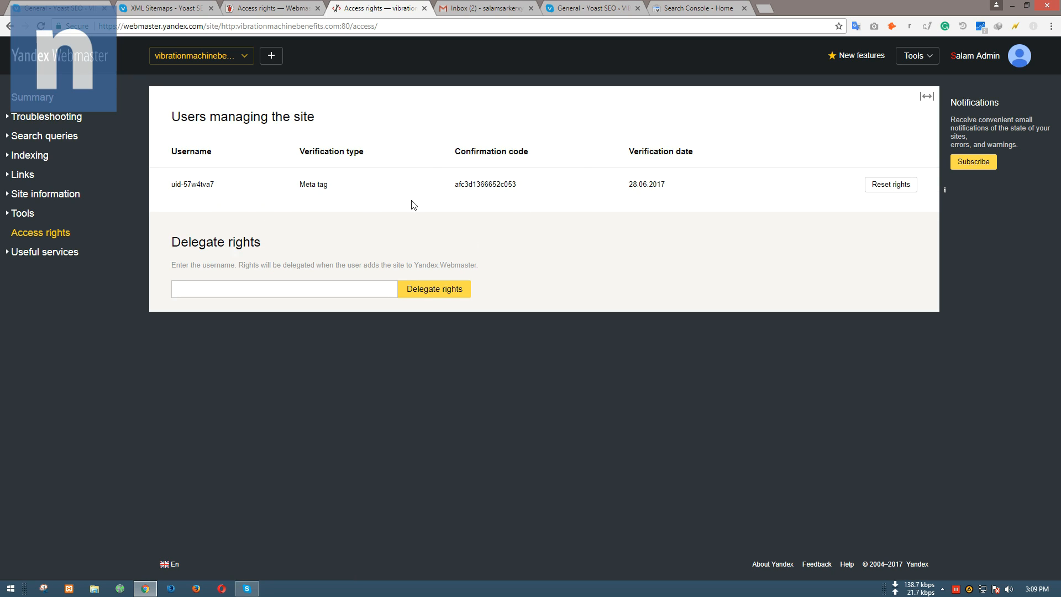
# Expand the Tools and Site information sidebar sections and open the Sitemap validator.
pyautogui.moveTo(166, 154); pyautogui.dragTo(256, 153)
pyautogui.moveTo(321, 151); pyautogui.dragTo(382, 150)
pyautogui.click(385, 149)
pyautogui.click(9, 214)
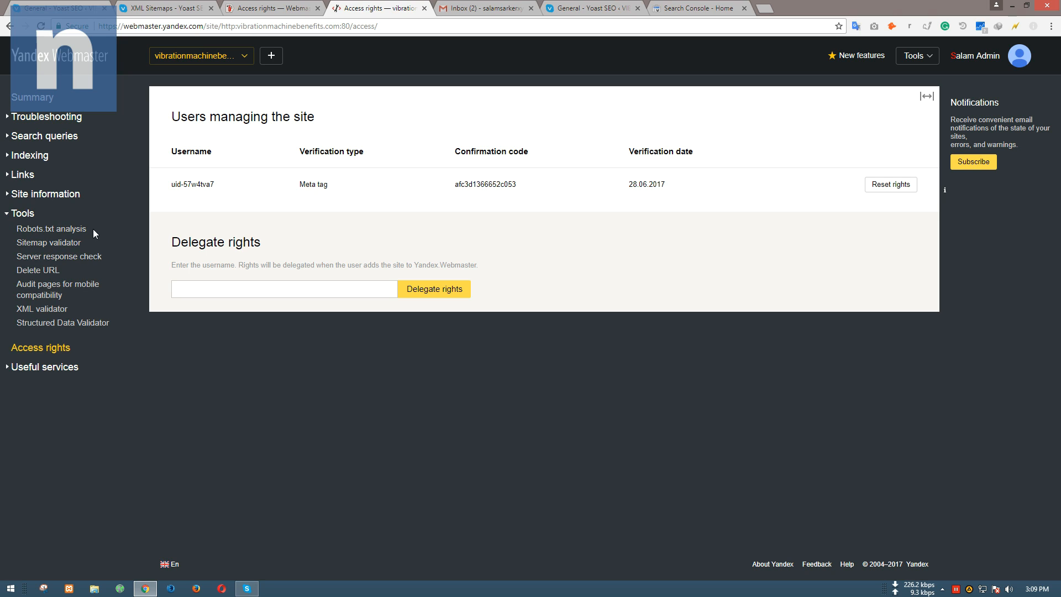
pyautogui.click(7, 195)
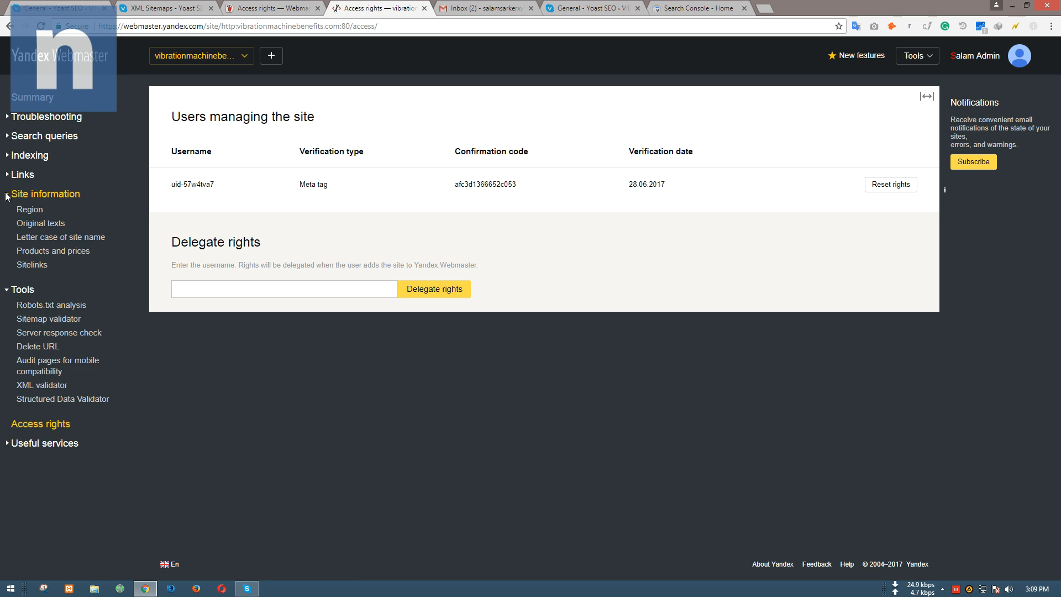
pyautogui.click(54, 321)
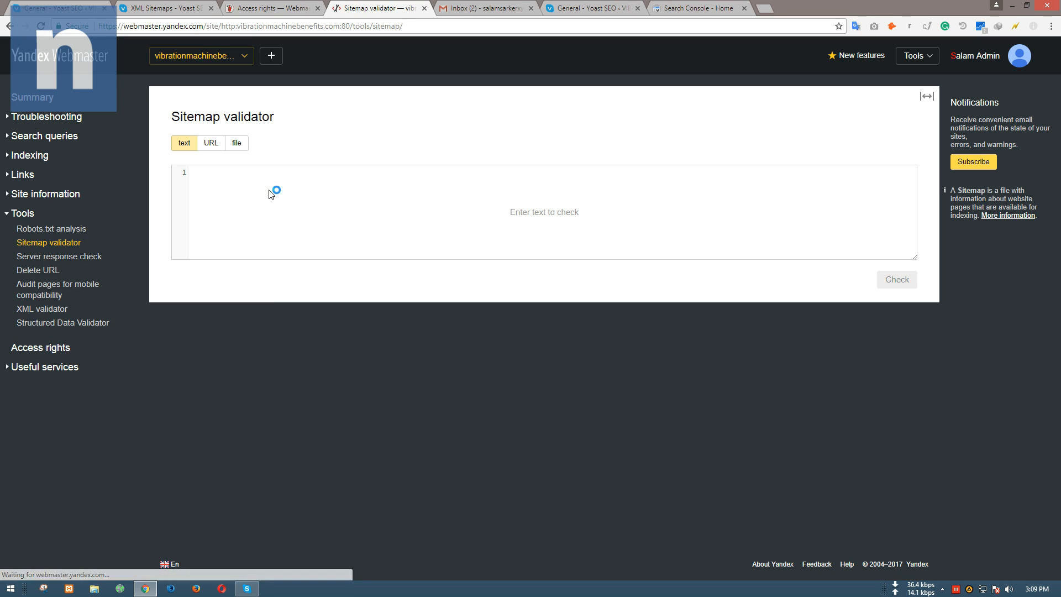
# Check the Yoast XML Sitemap link address in the Sitemap validator's URL mode.
pyautogui.click(543, 211)
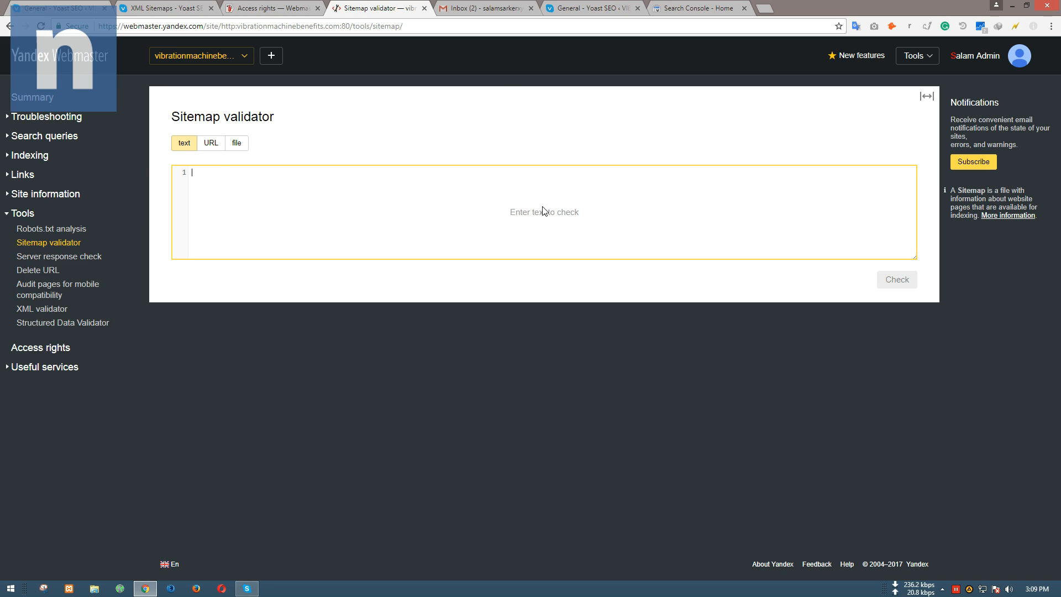
pyautogui.click(221, 119)
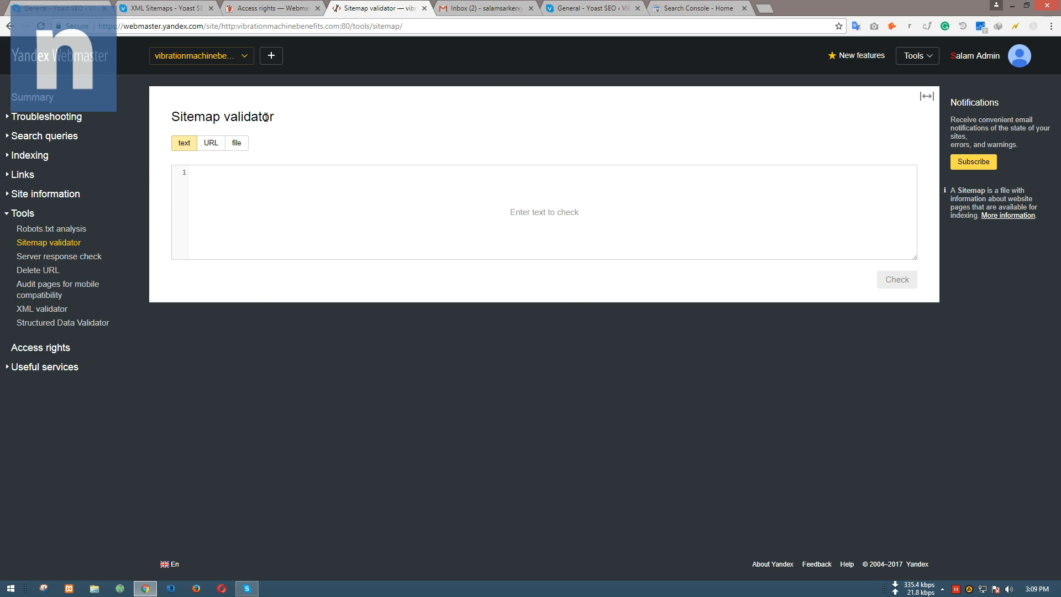
pyautogui.click(212, 144)
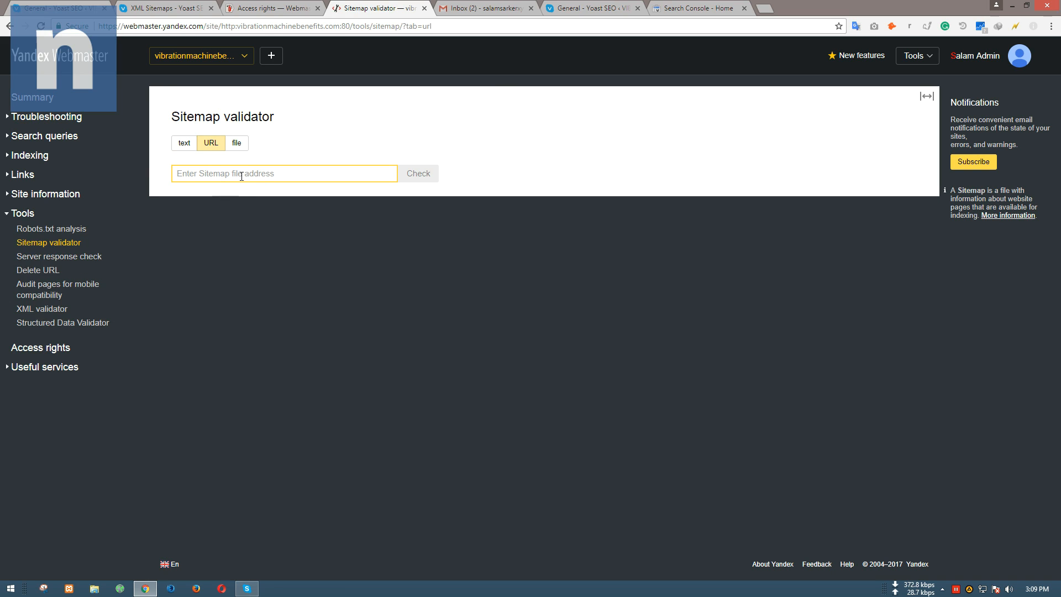
pyautogui.click(168, 9)
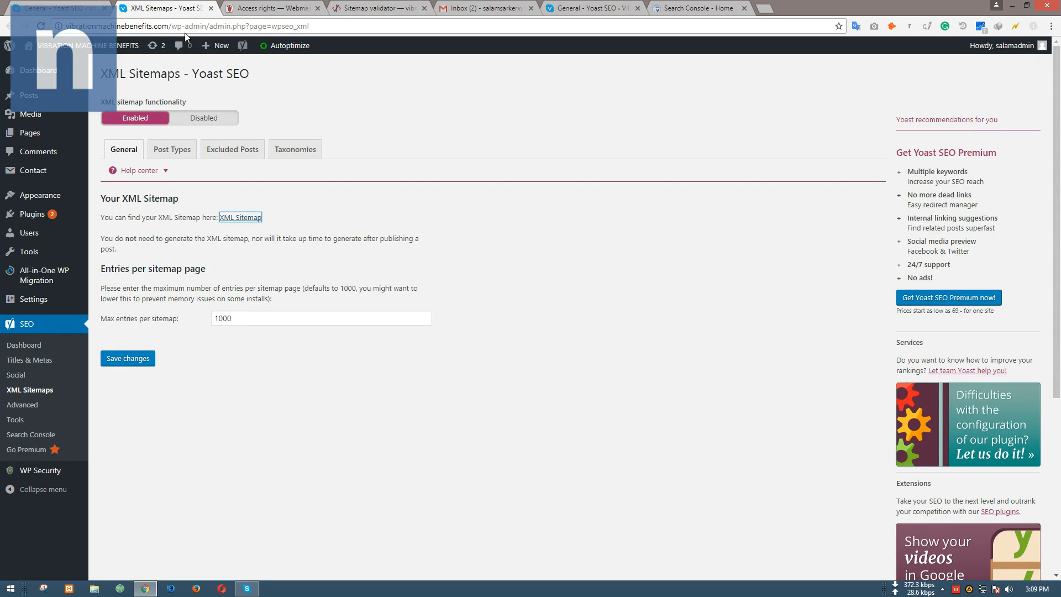
pyautogui.rightClick(245, 215)
pyautogui.rightClick(227, 221)
pyautogui.click(271, 285)
pyautogui.click(371, 7)
pyautogui.hotkey('ctrl', 'v')
pyautogui.click(418, 174)
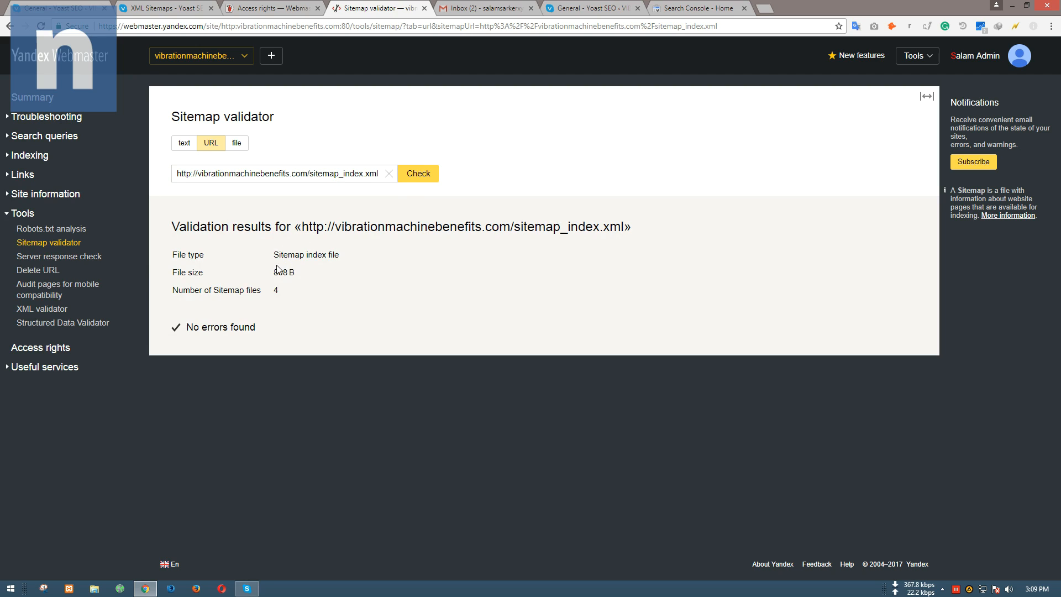
# Review the result: an 808 B sitemap index listing 4 files with no errors found.
pyautogui.moveTo(290, 275); pyautogui.dragTo(280, 291)
pyautogui.click(302, 292)
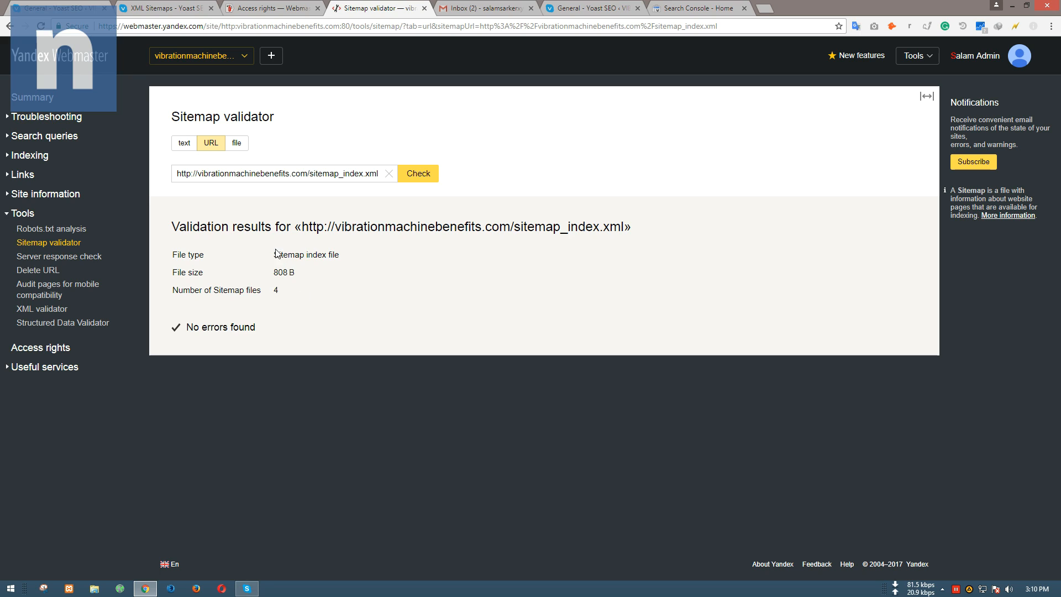
pyautogui.moveTo(214, 327); pyautogui.dragTo(256, 327)
# Expand the Troubleshooting, Search queries and Indexing sidebar sections.
pyautogui.click(2, 117)
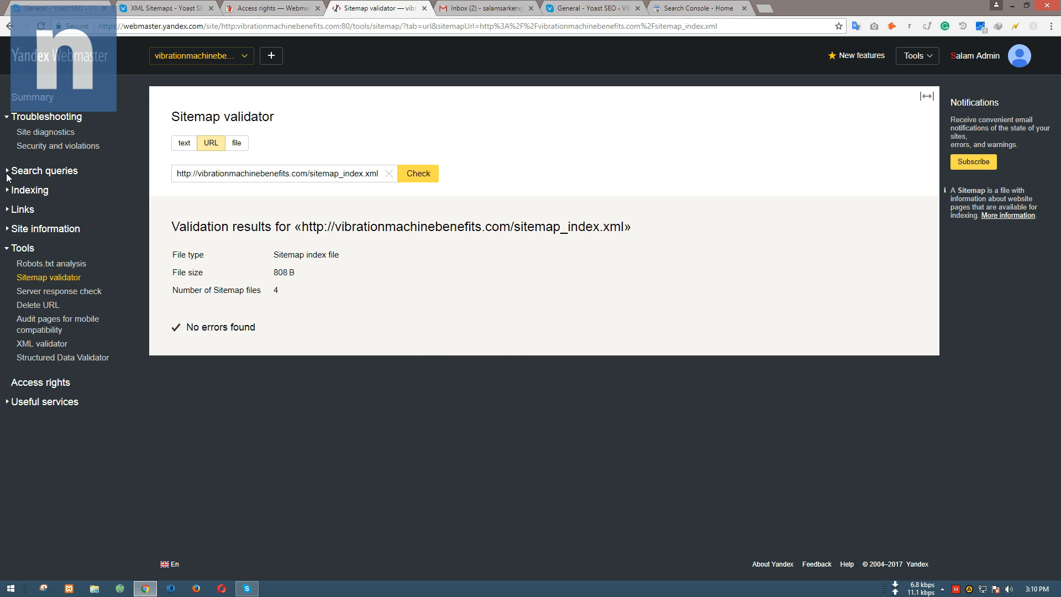
pyautogui.click(9, 172)
pyautogui.click(9, 227)
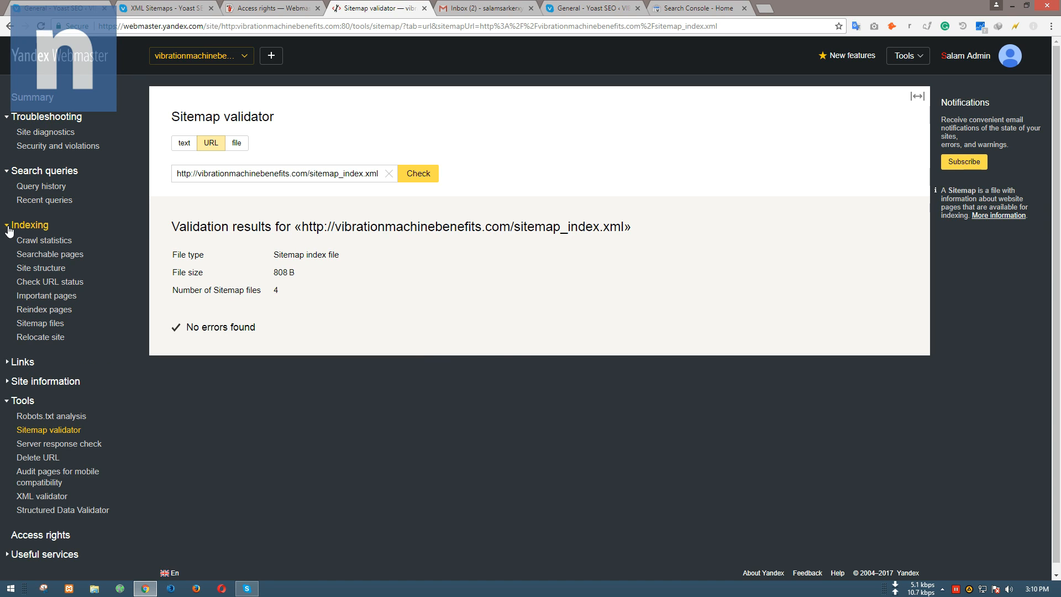
# Add the sitemap_index.xml address on the Indexing > Sitemap files page.
pyautogui.click(52, 328)
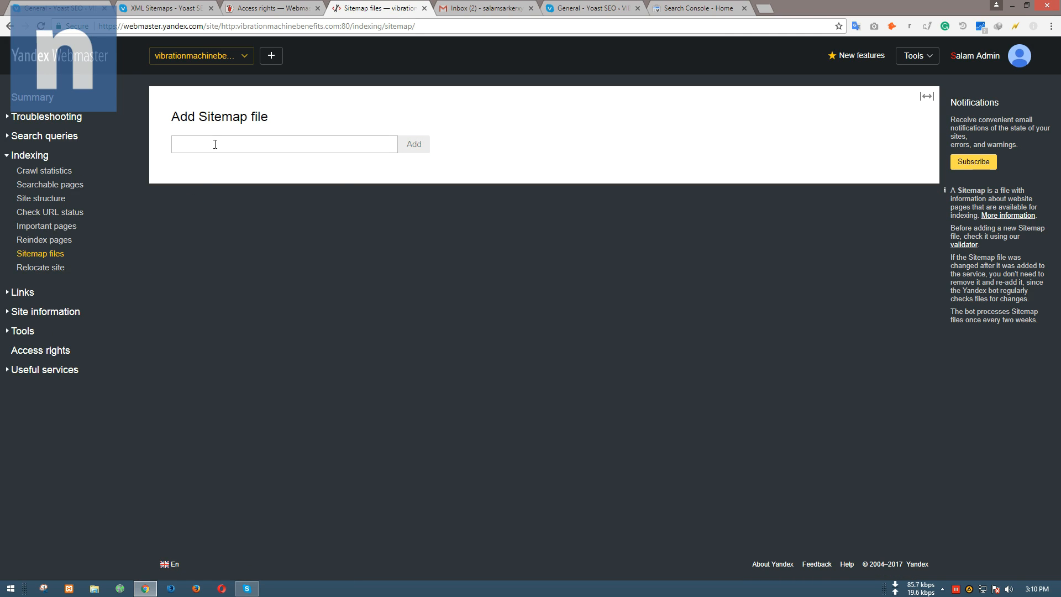
pyautogui.rightClick(215, 144)
pyautogui.click(239, 209)
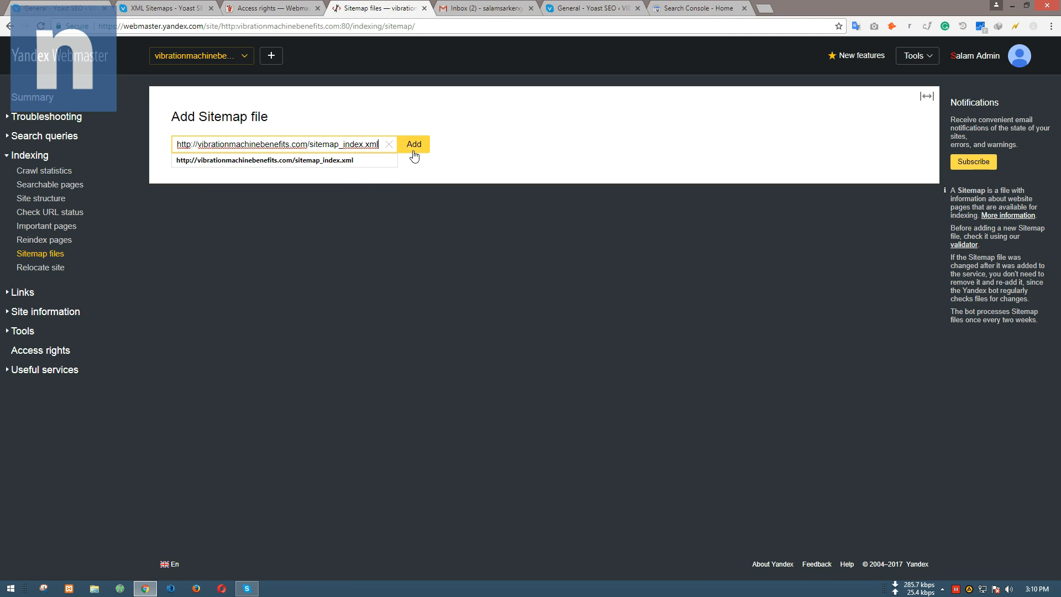
pyautogui.click(416, 145)
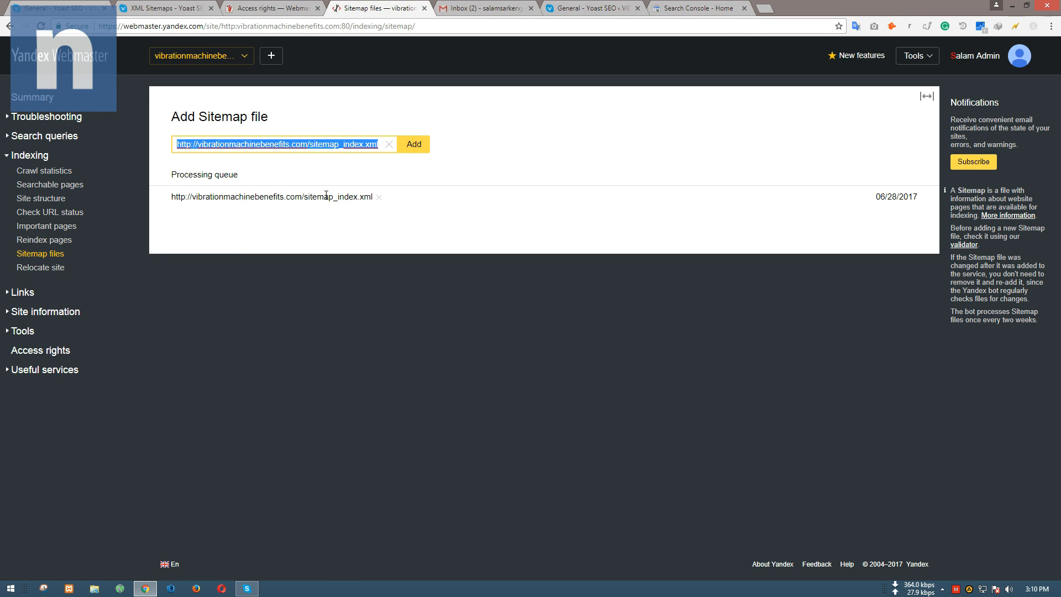
pyautogui.click(208, 251)
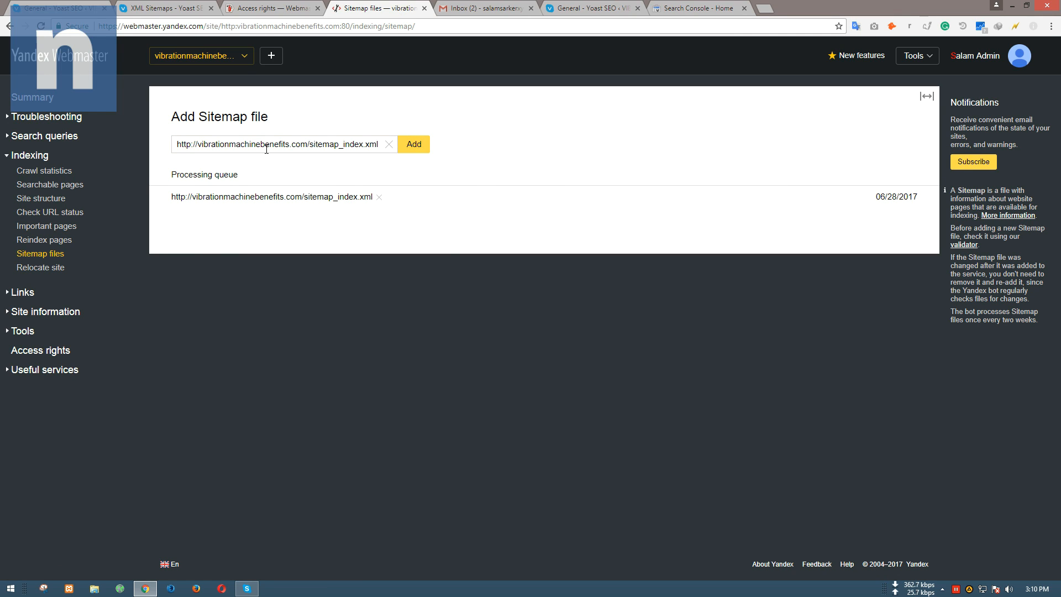
# Open the Yoast XML Sitemap in a new tab placed beside the Sitemap files page.
pyautogui.click(169, 9)
pyautogui.middleClick(226, 218)
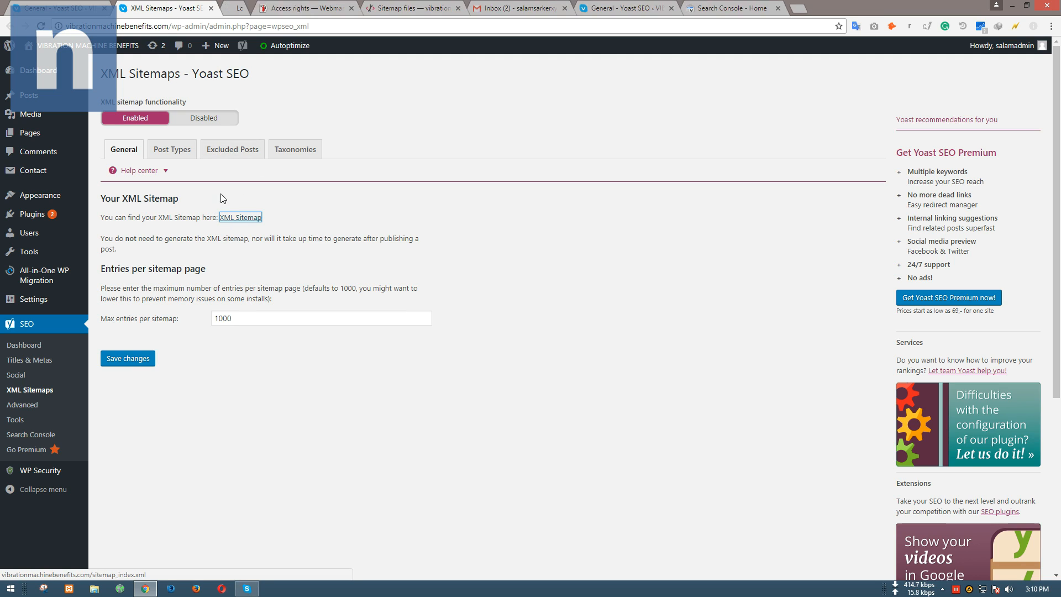
pyautogui.click(243, 9)
pyautogui.click(464, 8)
pyautogui.click(266, 9)
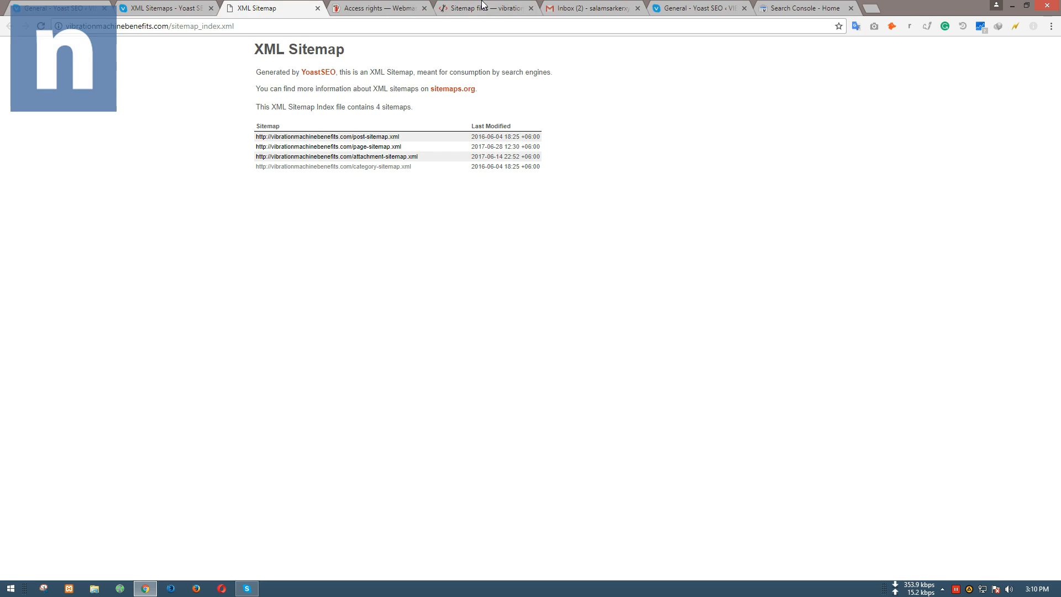
pyautogui.moveTo(482, 5); pyautogui.dragTo(379, 8)
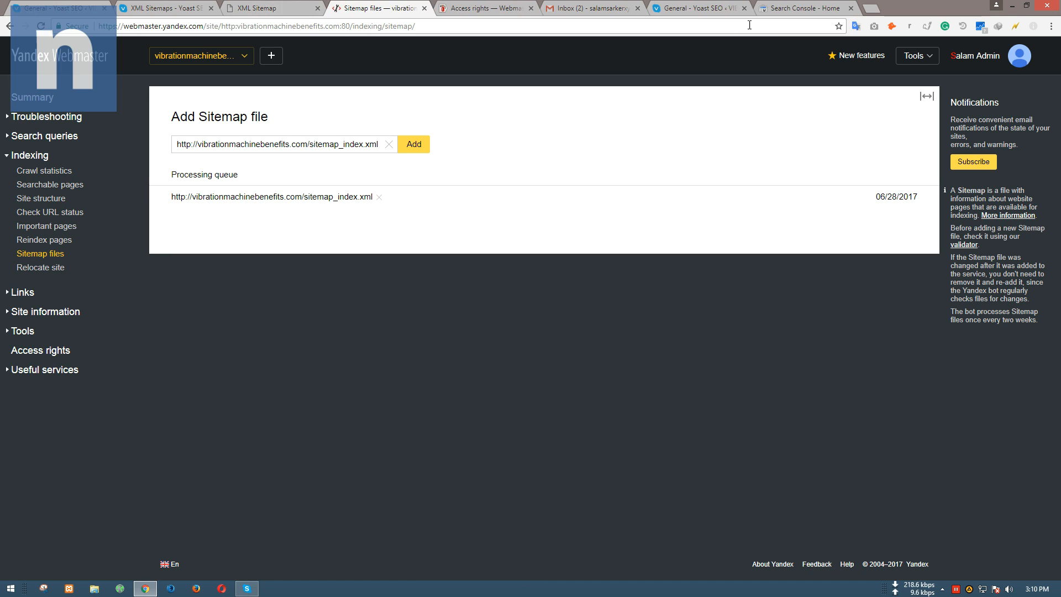
pyautogui.click(262, 8)
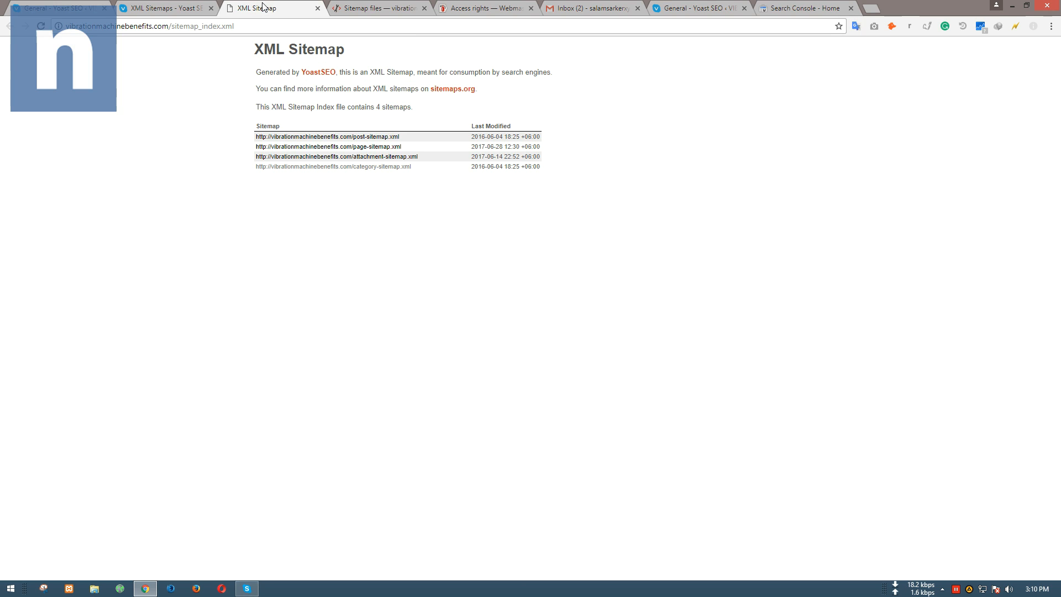
pyautogui.click(362, 8)
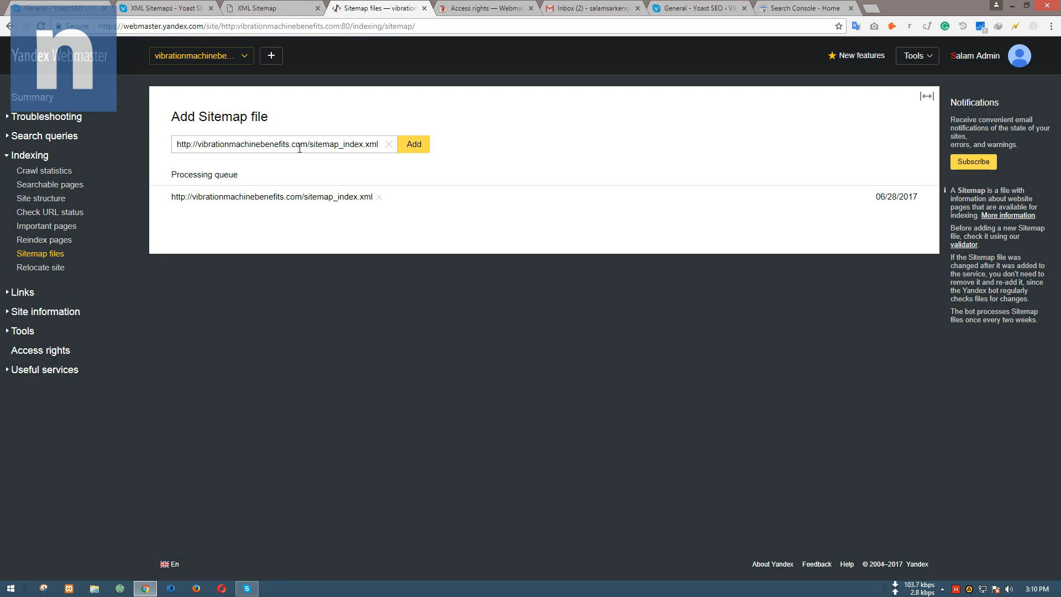
# Check the queued sitemap address and domain, then close the XML sitemap tab.
pyautogui.moveTo(178, 146); pyautogui.dragTo(384, 142)
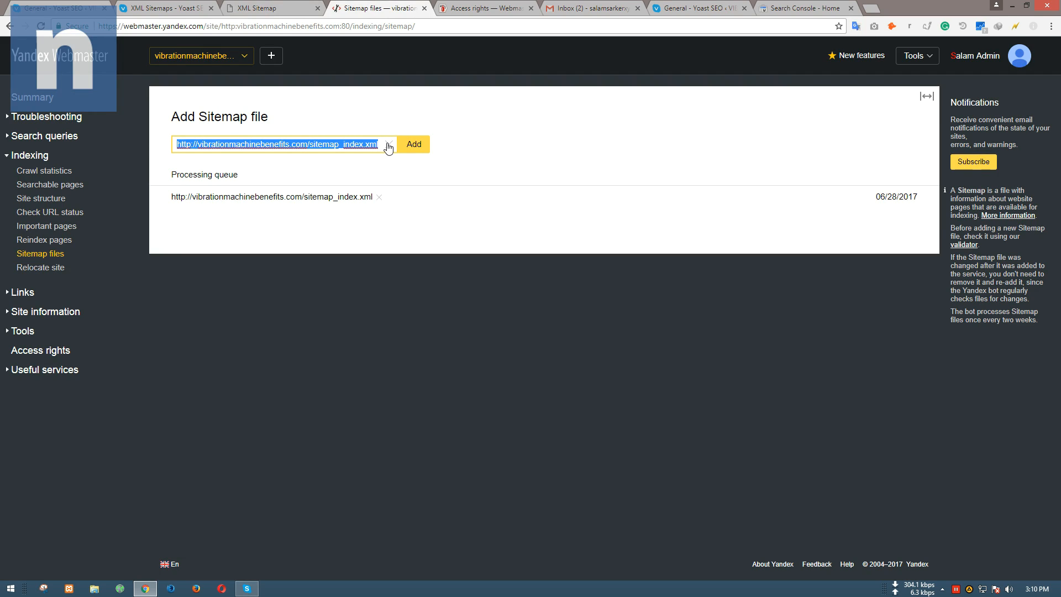
pyautogui.click(651, 167)
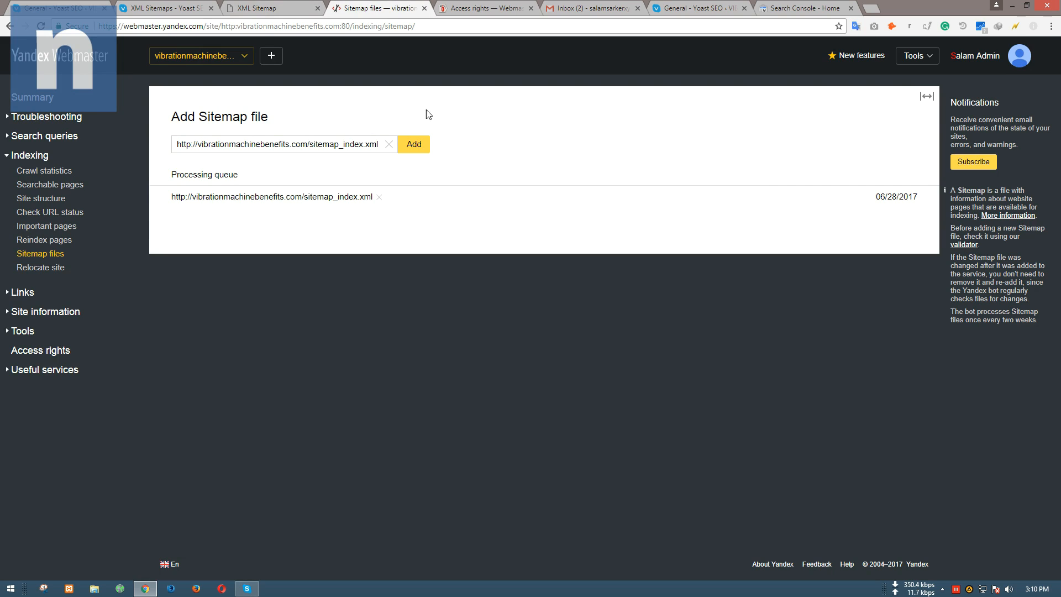
pyautogui.moveTo(309, 144); pyautogui.dragTo(197, 145)
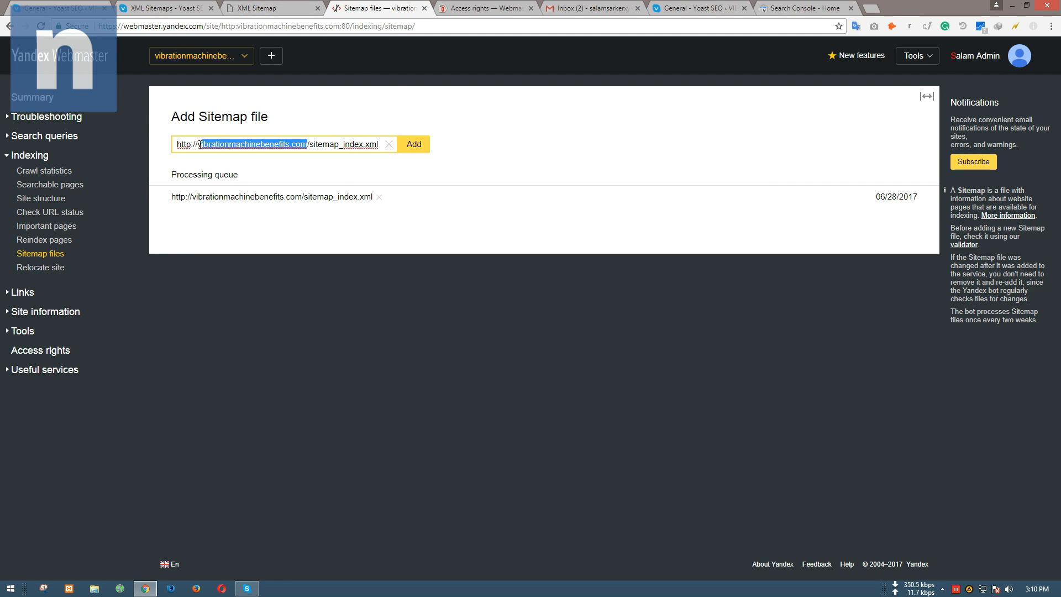
pyautogui.click(316, 170)
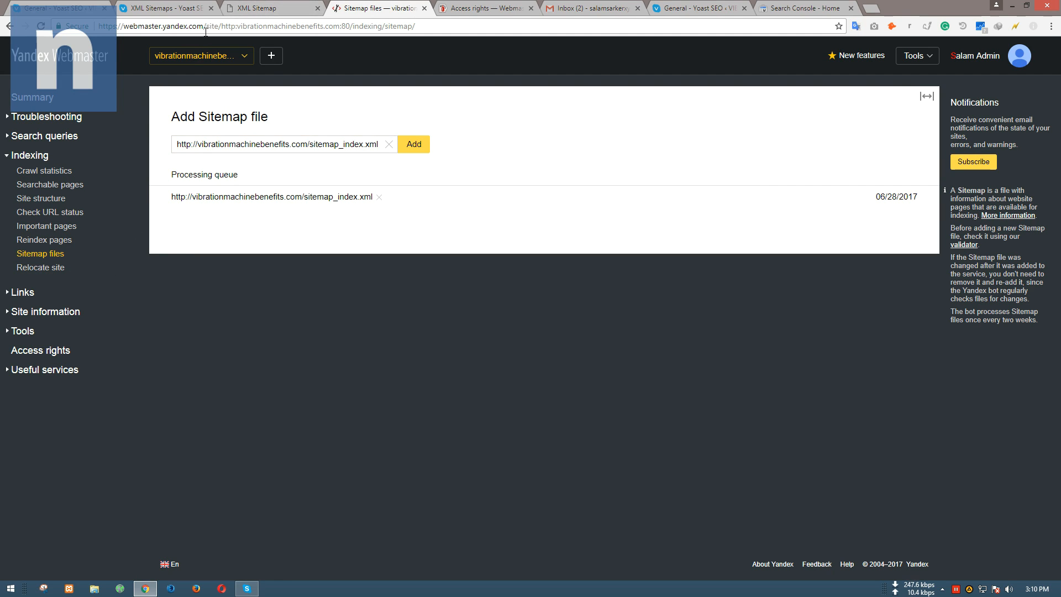
pyautogui.click(263, 11)
pyautogui.hotkey('ctrl', 'w')
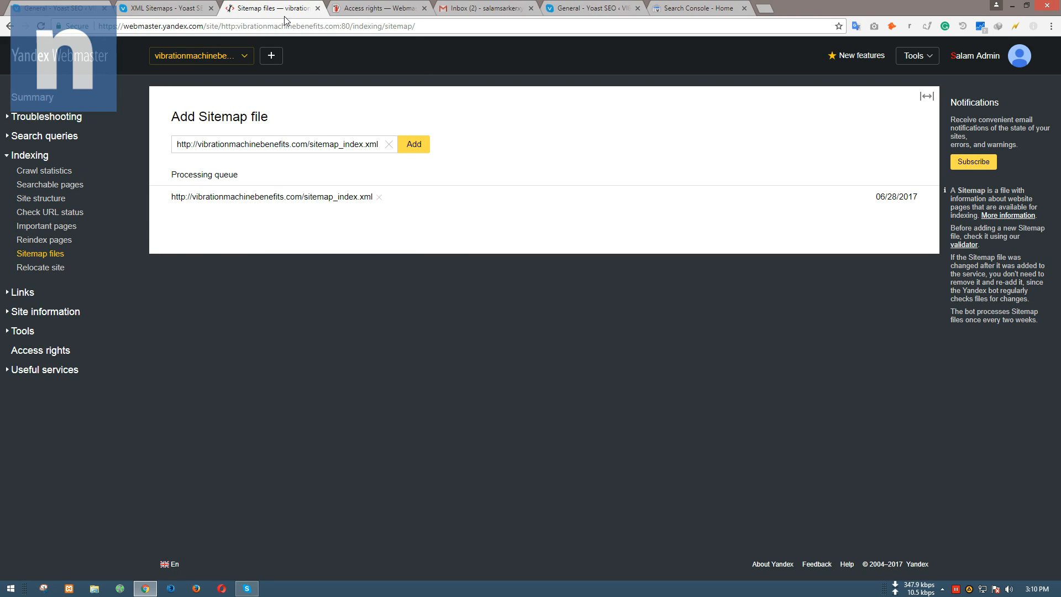
# Close the Yandex Sitemap files page and browse Yoast SEO's settings tabs, ending on webmaster verification codes.
pyautogui.click(317, 9)
pyautogui.click(61, 10)
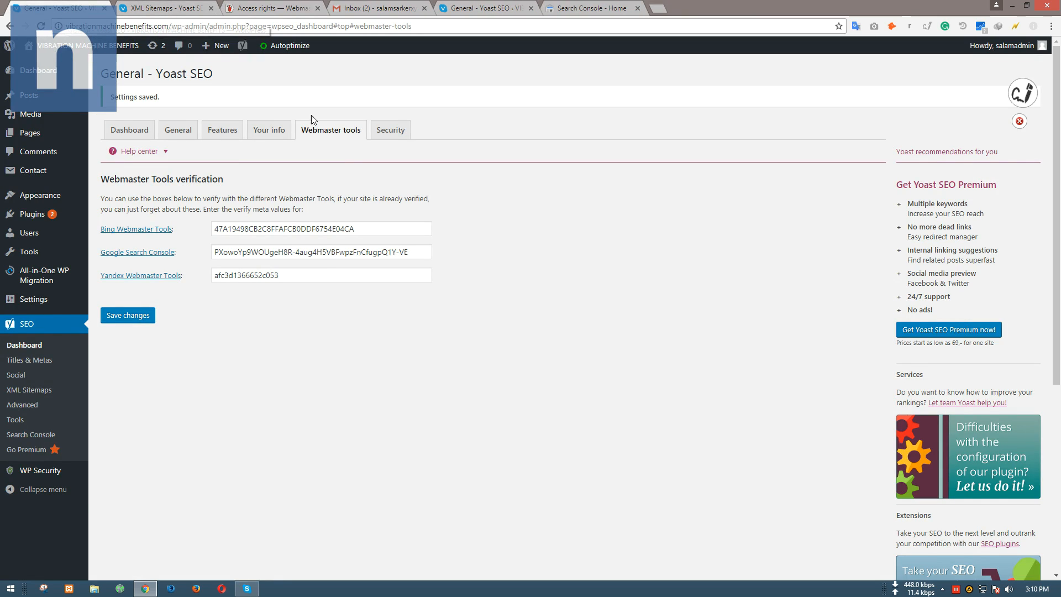
pyautogui.click(271, 131)
pyautogui.click(221, 131)
pyautogui.click(178, 130)
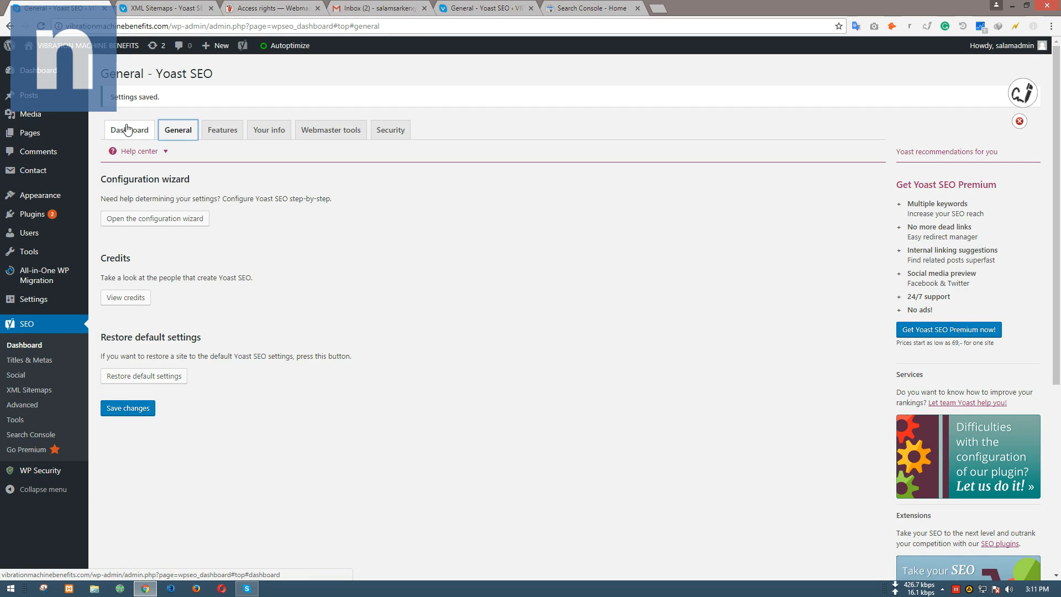
pyautogui.click(126, 130)
pyautogui.click(390, 131)
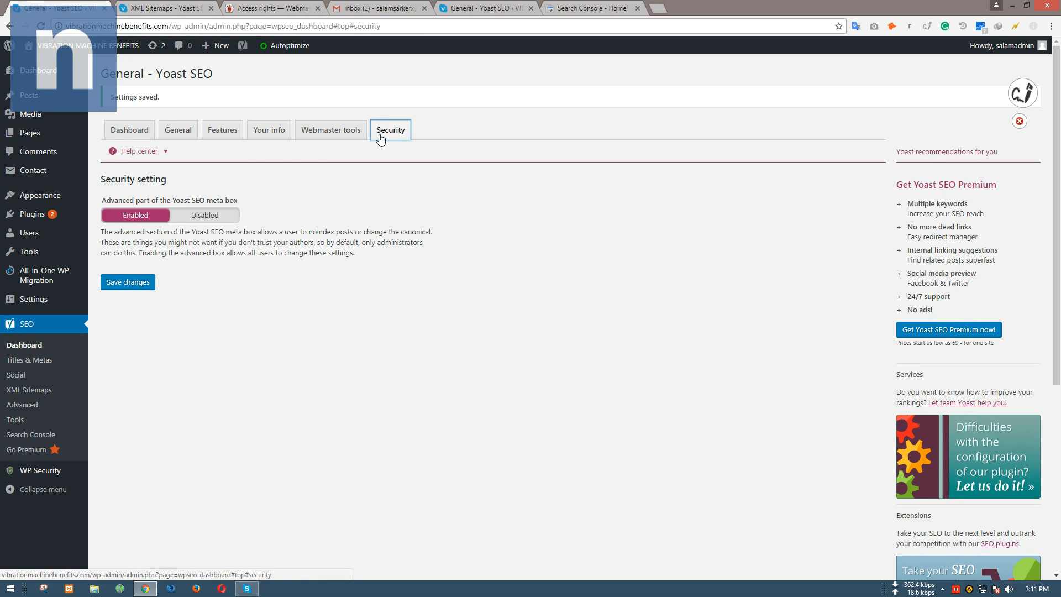
pyautogui.click(331, 131)
pyautogui.click(269, 131)
pyautogui.click(214, 137)
pyautogui.click(269, 131)
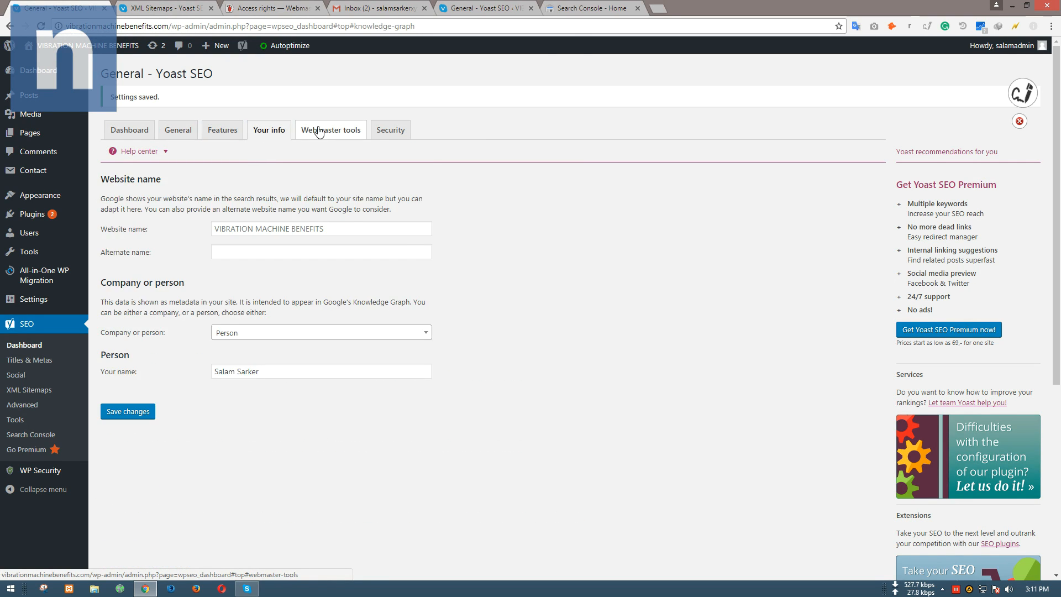
pyautogui.click(330, 131)
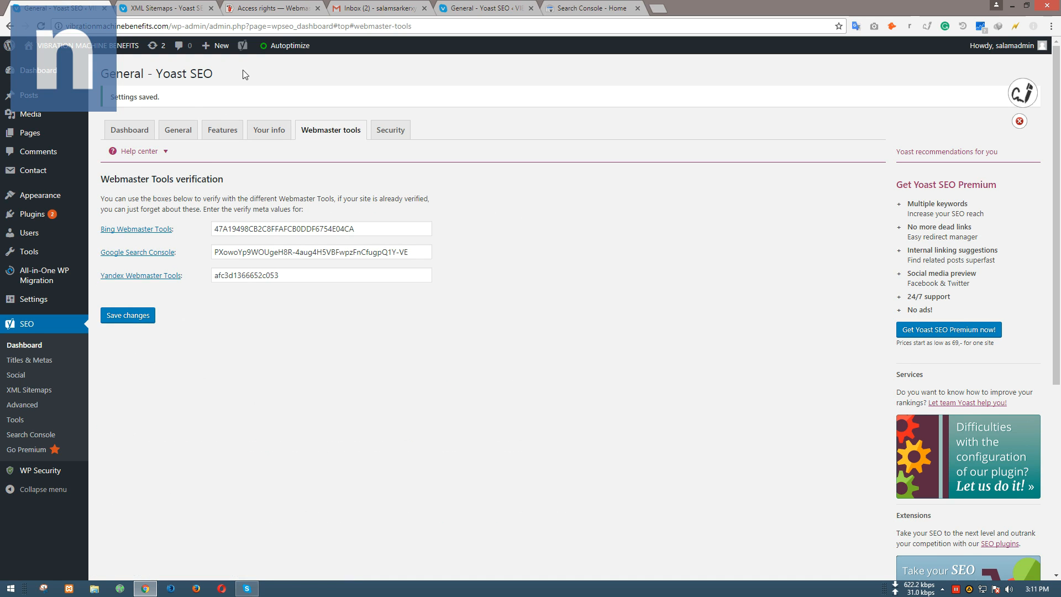
# Close the Yandex Access rights tab and open a new tab with the SEO TOOLS bookmarks.
pyautogui.click(160, 14)
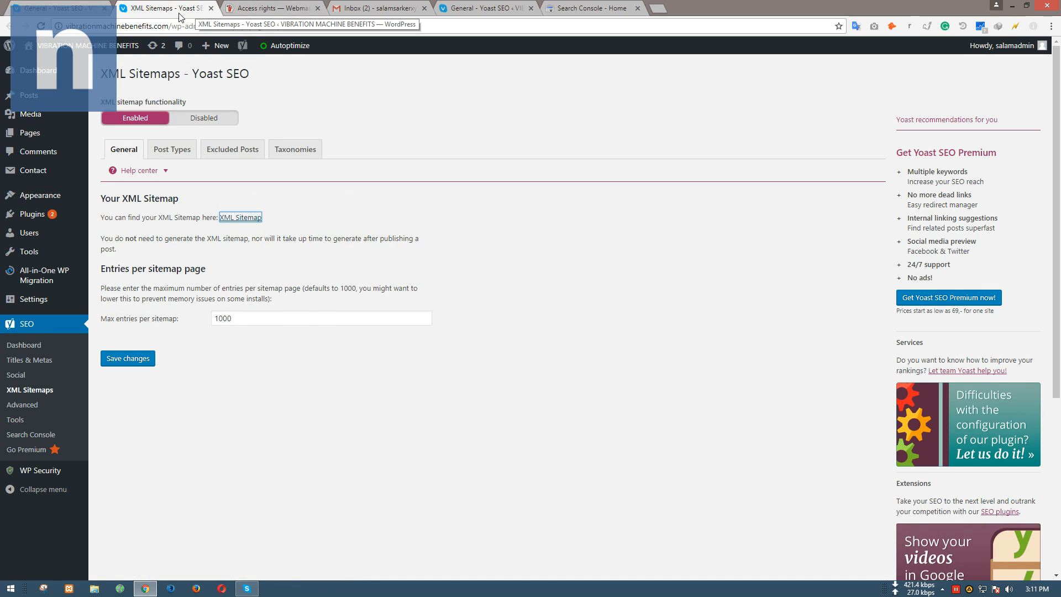
pyautogui.click(262, 9)
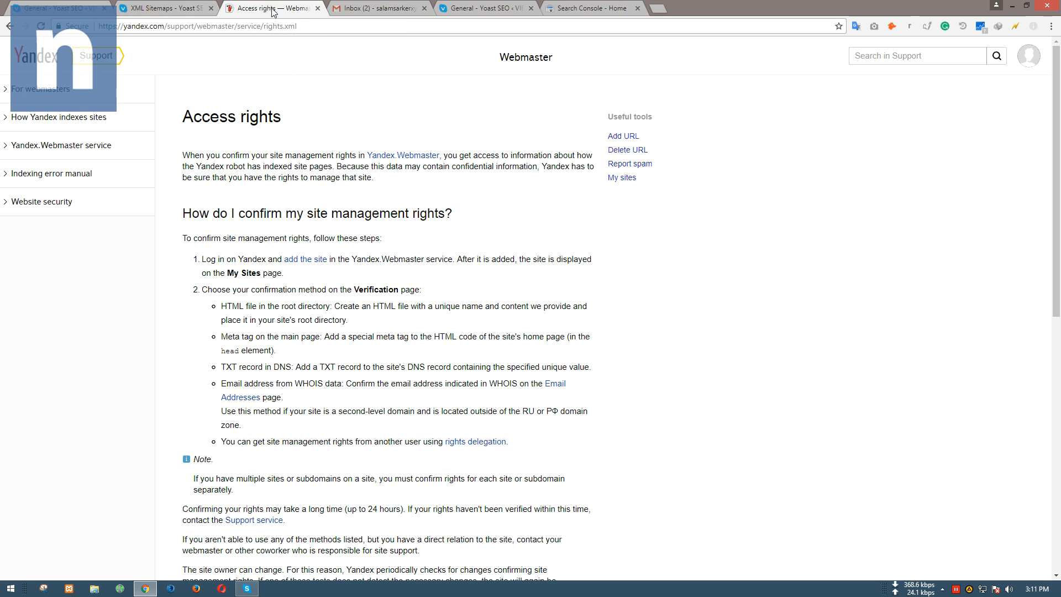
pyautogui.click(317, 8)
pyautogui.click(185, 9)
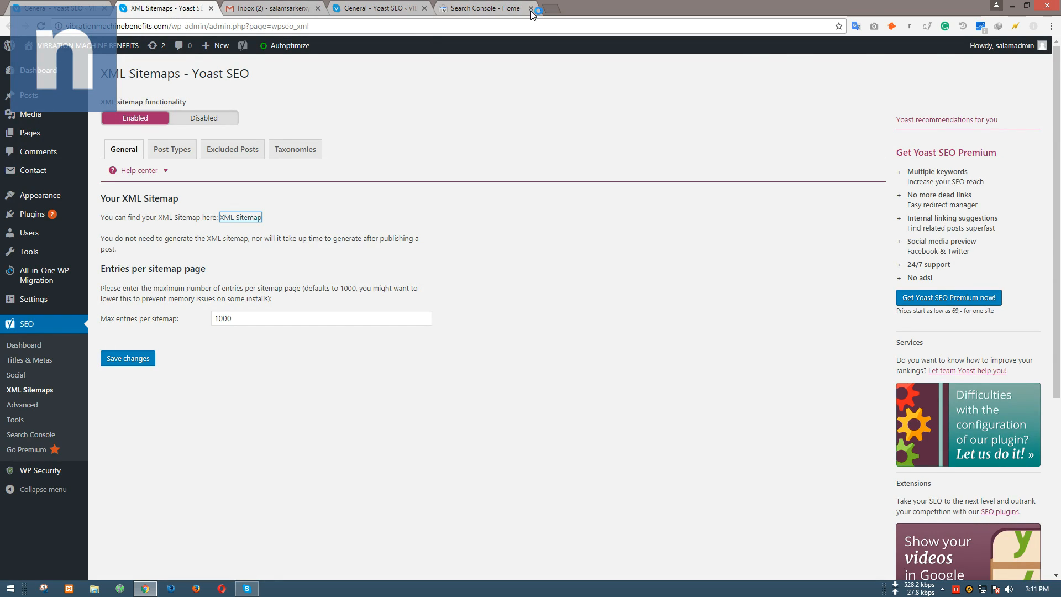
pyautogui.hotkey('ctrl', 't')
pyautogui.click(263, 46)
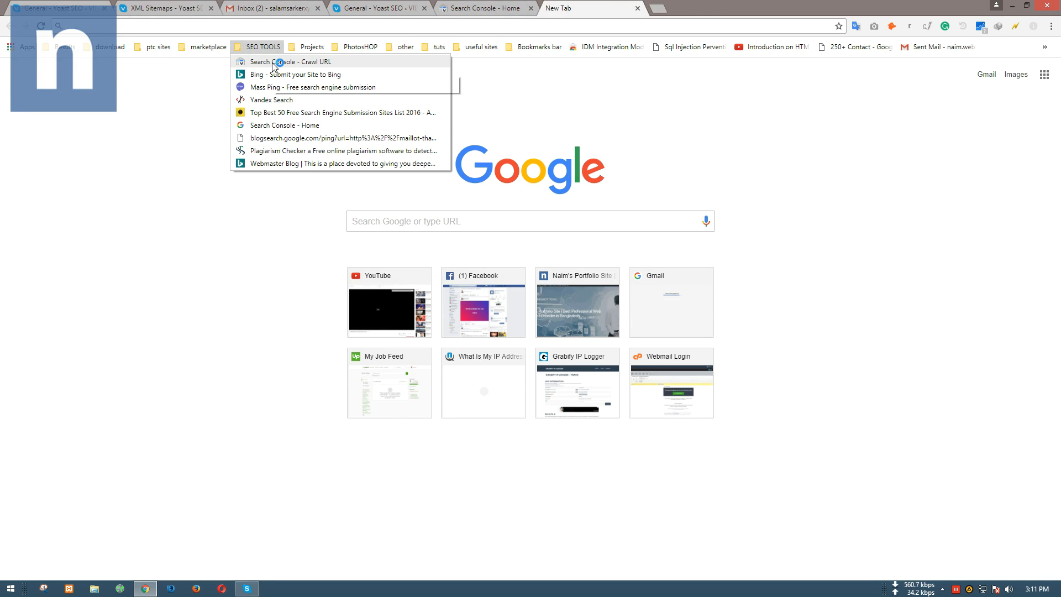
# Open Google's crawl-URL tool and Bing's site submission page in new tabs, closing the empty New Tab.
pyautogui.middleClick(273, 62)
pyautogui.click(263, 46)
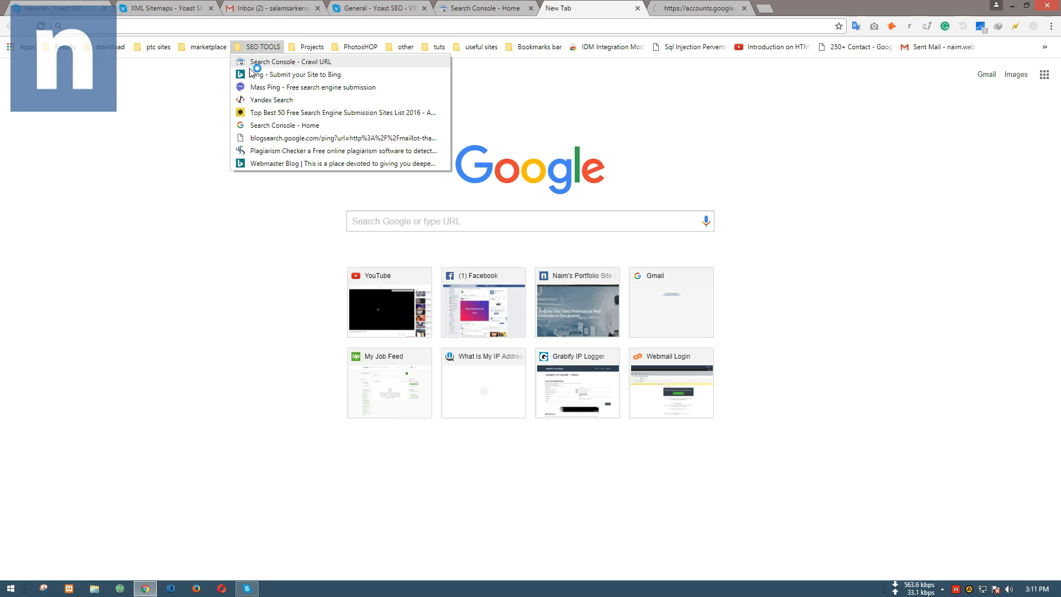
pyautogui.middleClick(287, 76)
pyautogui.middleClick(595, 13)
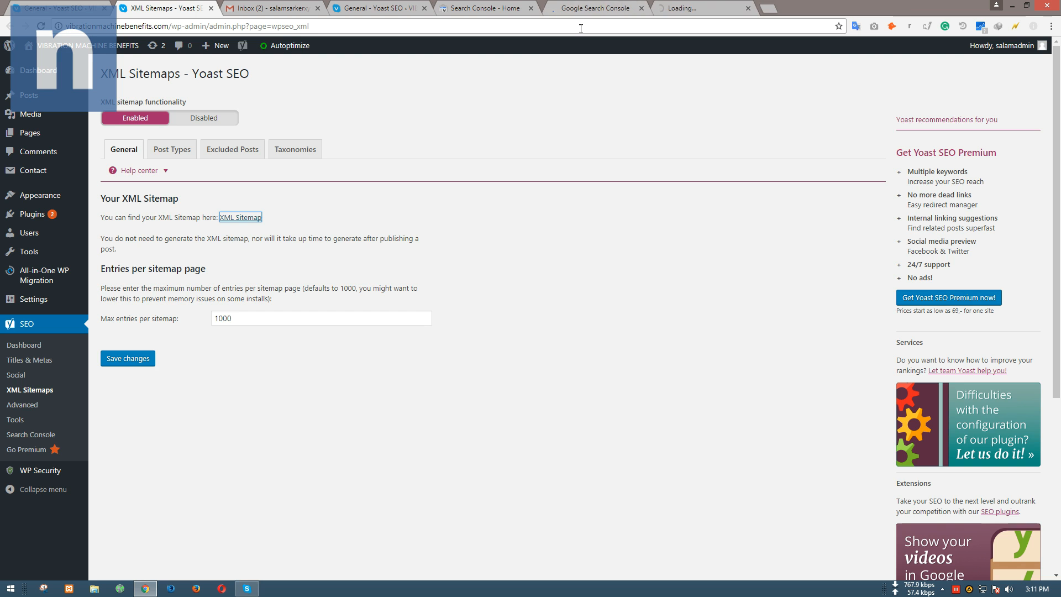
pyautogui.click(686, 7)
# Place the Search Console and Bing tabs beside the inbox, sign Search Console in as the admin, then view Bing's form.
pyautogui.moveTo(594, 7); pyautogui.dragTo(336, 8)
pyautogui.moveTo(700, 8); pyautogui.dragTo(467, 5)
pyautogui.click(379, 7)
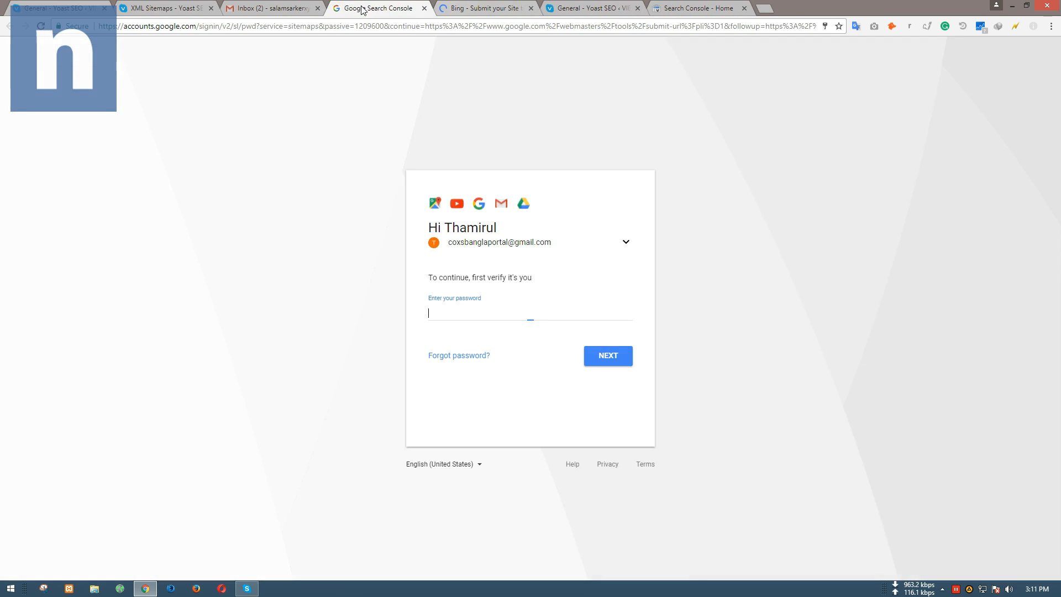
pyautogui.click(617, 255)
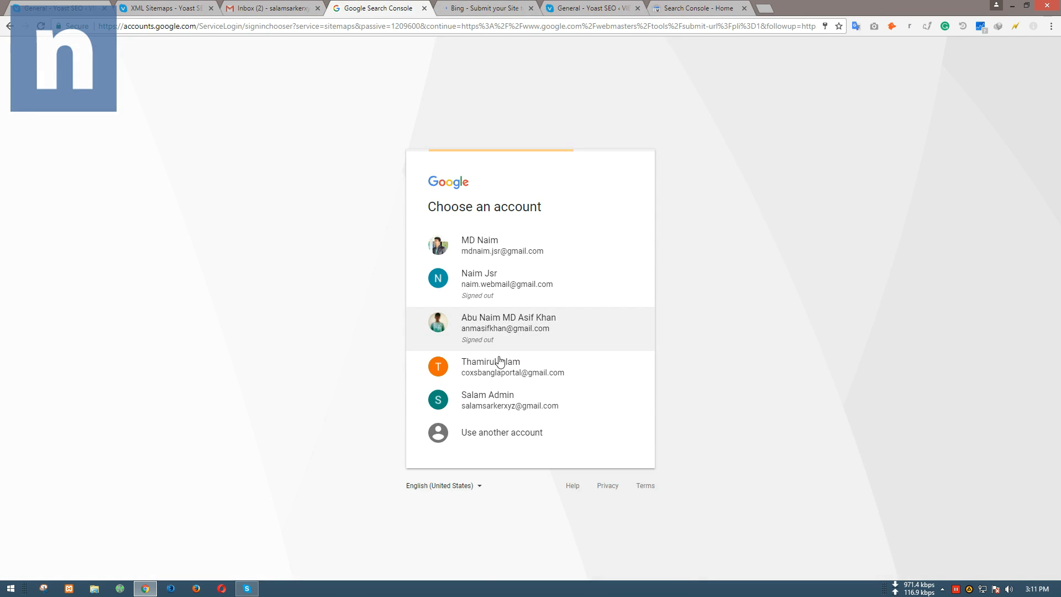
pyautogui.click(492, 406)
pyautogui.click(470, 7)
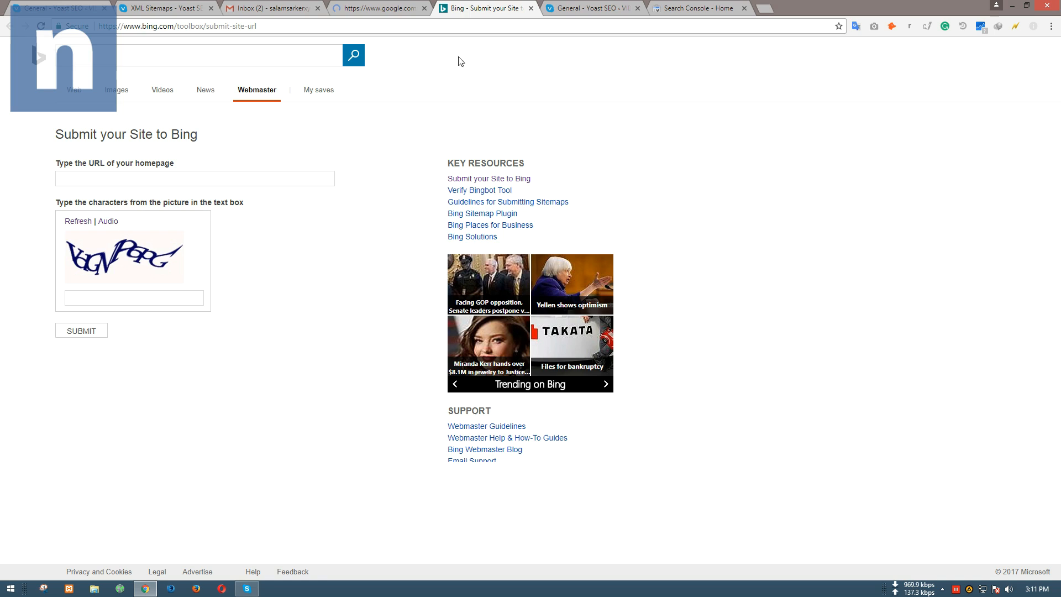
pyautogui.click(146, 178)
pyautogui.write('http://vibrationmachinebenefits.com/sitemap_index.xml')
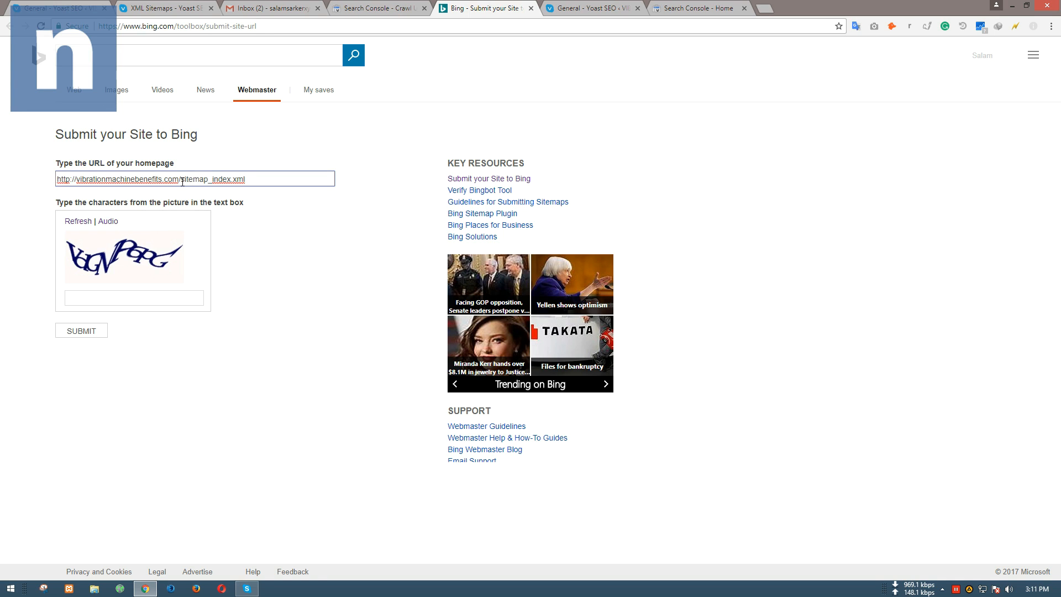
pyautogui.moveTo(183, 182); pyautogui.dragTo(299, 181)
pyautogui.press('BackSpace')
pyautogui.click(145, 298)
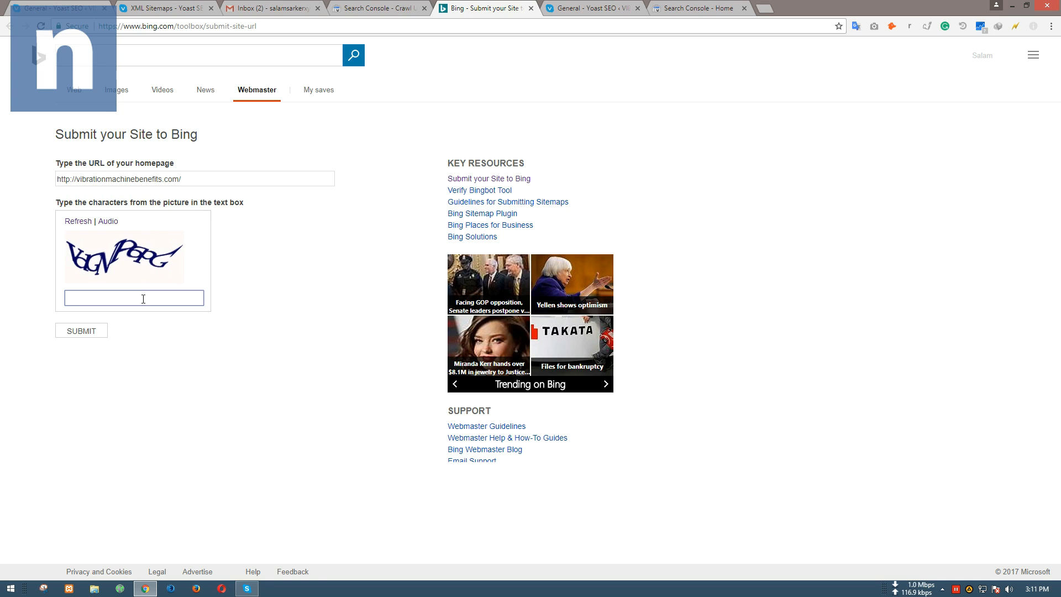
pyautogui.write('VdGN')
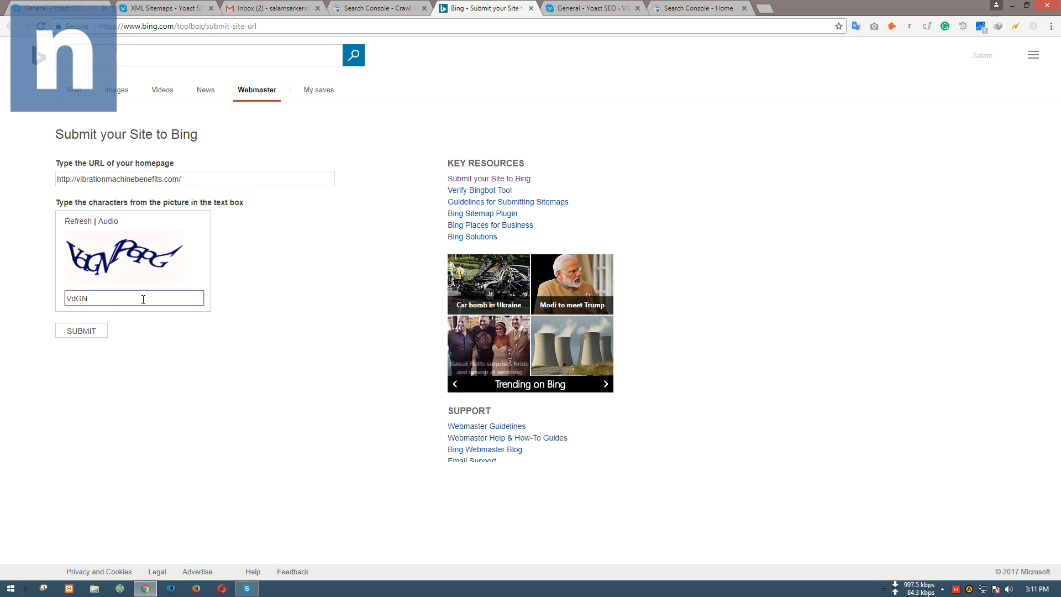
pyautogui.write('P6pG')
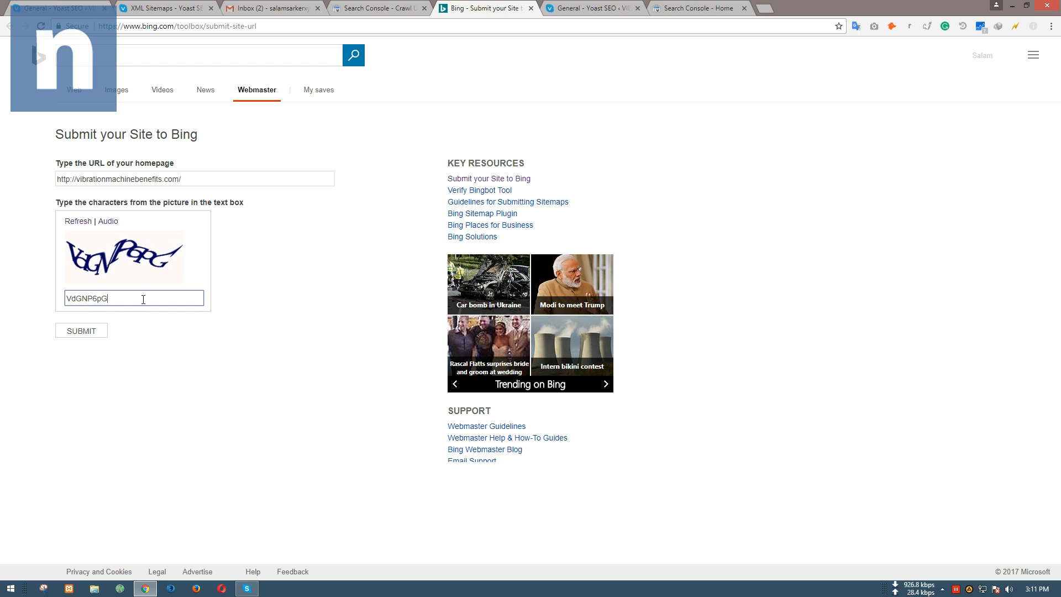
pyautogui.click(81, 330)
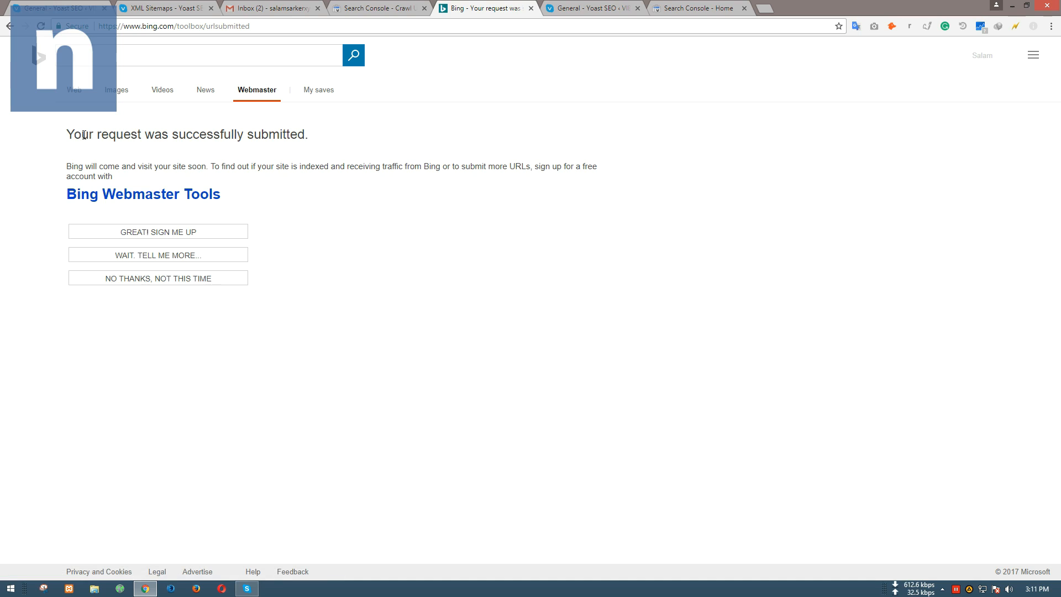
# Check Bing's submission success message, then close the Bing tab.
pyautogui.moveTo(81, 134); pyautogui.dragTo(244, 136)
pyautogui.click(290, 146)
pyautogui.click(254, 142)
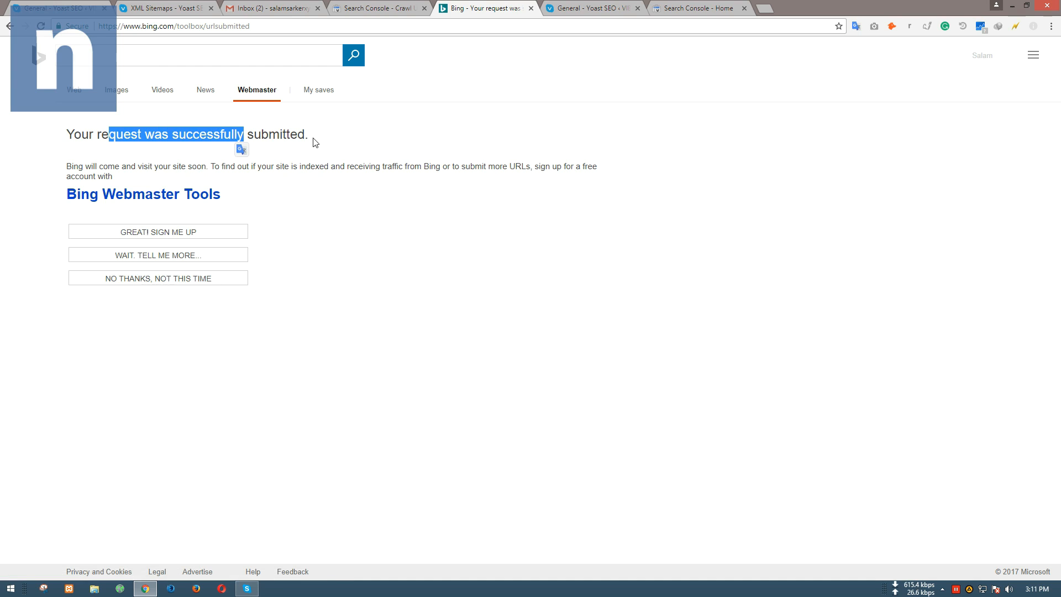
pyautogui.click(326, 136)
pyautogui.middleClick(483, 12)
# Enter the homepage URL in Google's crawl-URL tool, removing sitemap_index.xml from the pasted address.
pyautogui.click(383, 9)
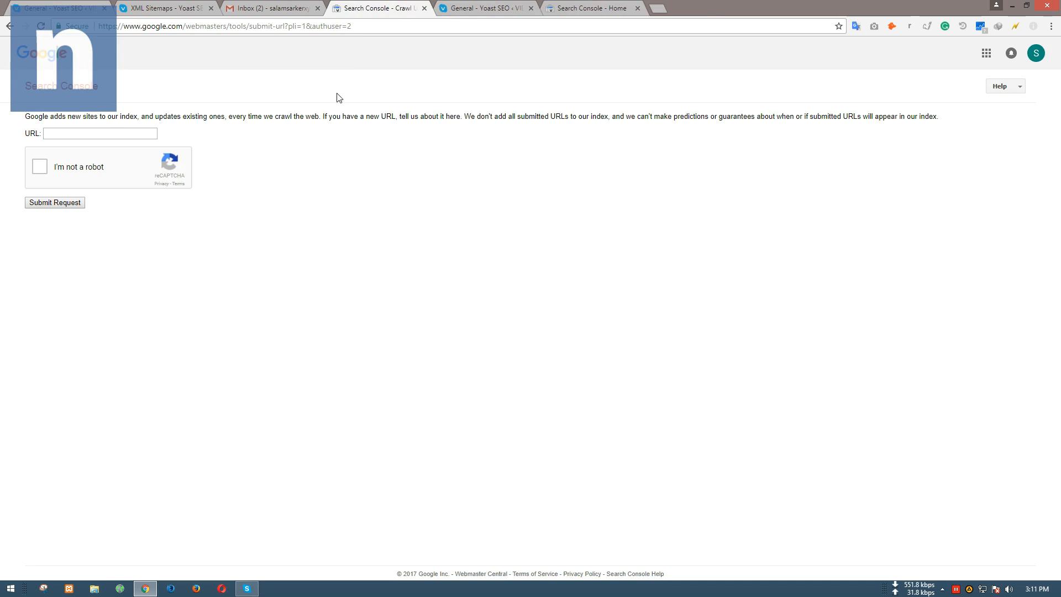
pyautogui.click(119, 133)
pyautogui.hotkey('ctrl', 'v')
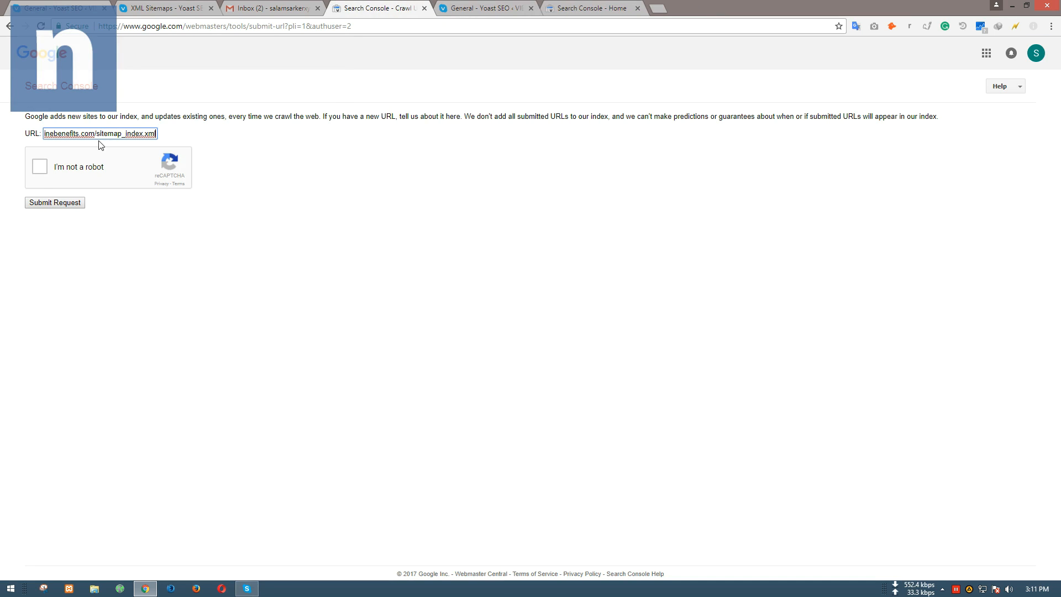
pyautogui.moveTo(114, 135); pyautogui.dragTo(166, 141)
pyautogui.press('BackSpace')
# Pass the I'm not a robot car-image challenge and submit the homepage crawl request.
pyautogui.click(43, 169)
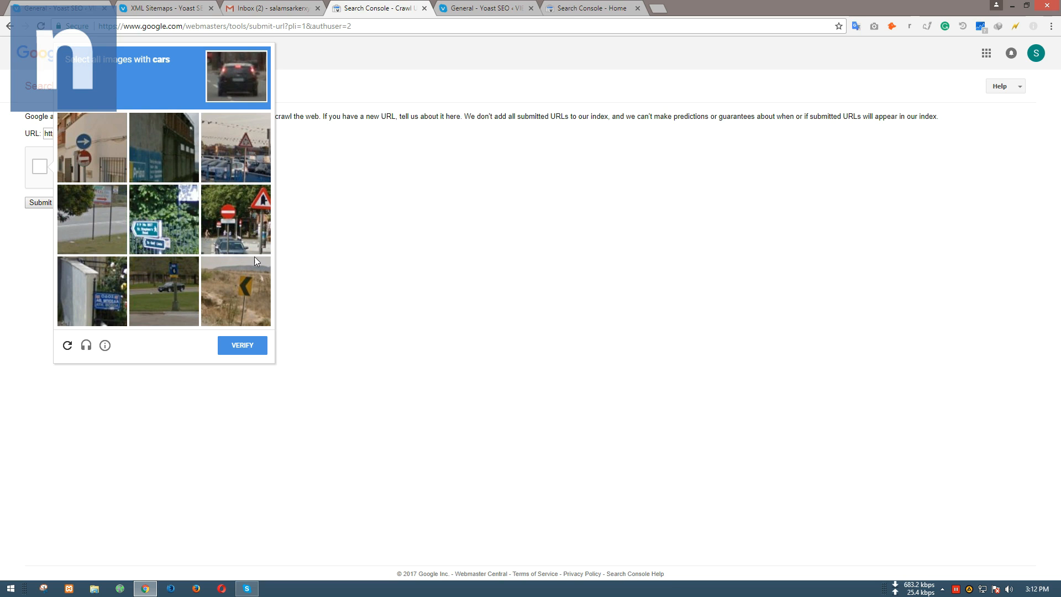
pyautogui.click(141, 286)
pyautogui.click(291, 232)
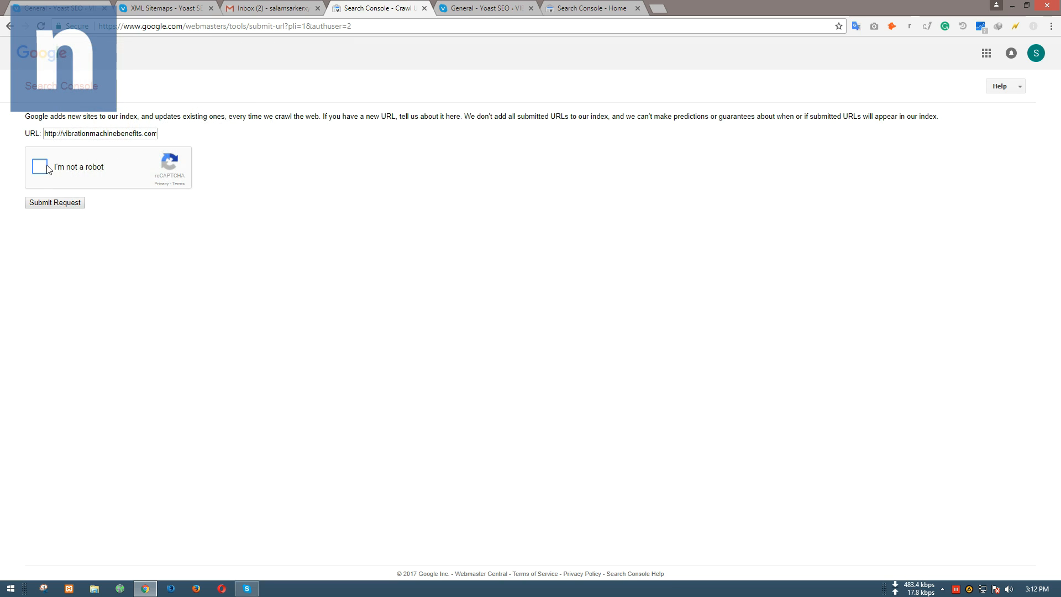
pyautogui.click(46, 169)
pyautogui.click(227, 205)
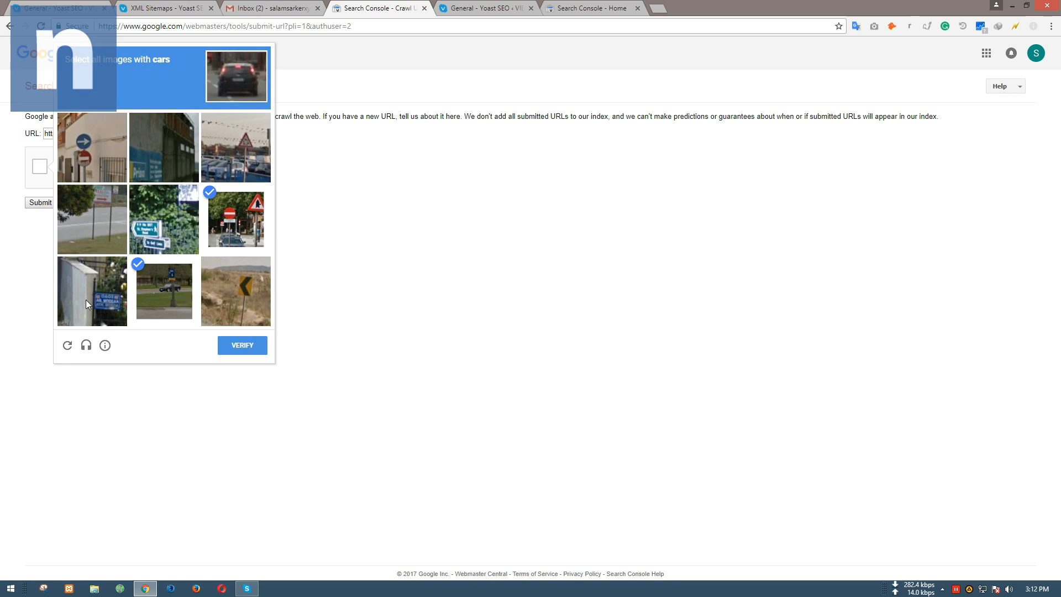
pyautogui.click(245, 352)
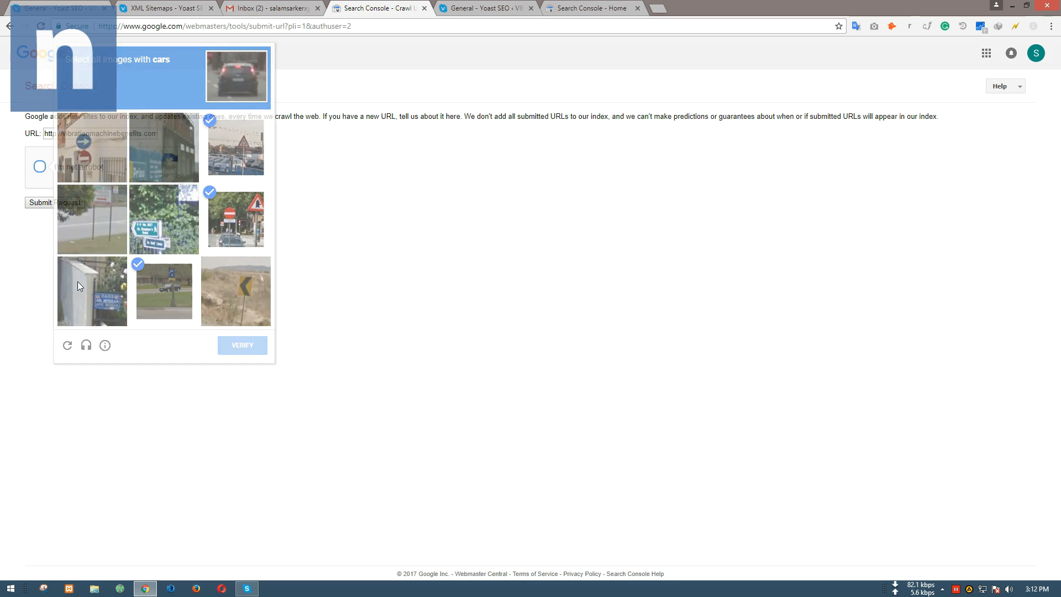
pyautogui.click(71, 204)
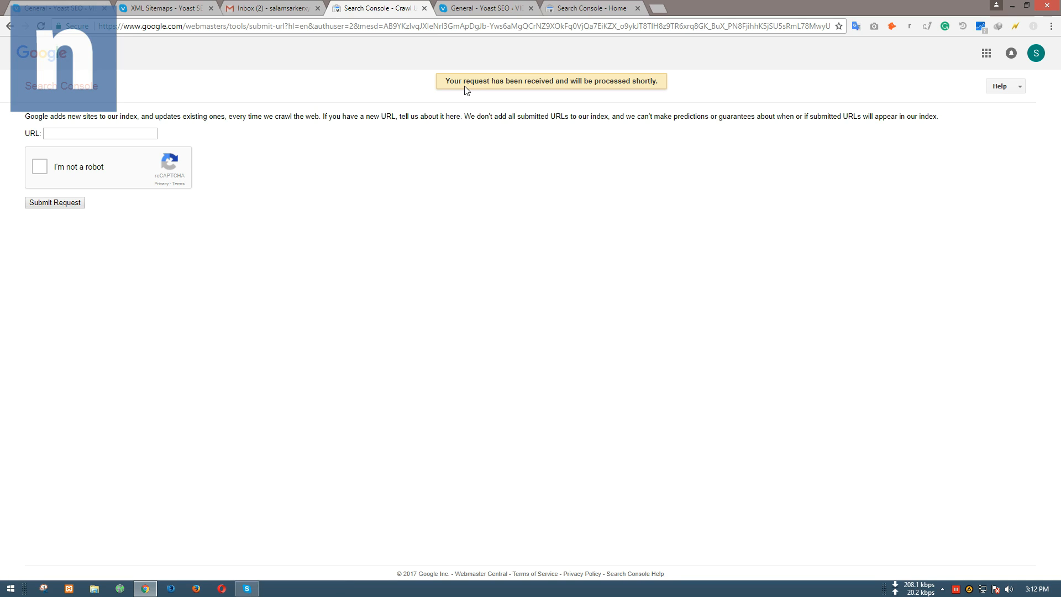
pyautogui.moveTo(459, 81); pyautogui.dragTo(585, 83)
# Close the crawl-URL tab, cancel the Add a property dialog, and return to Yoast's XML Sitemaps settings.
pyautogui.middleClick(403, 8)
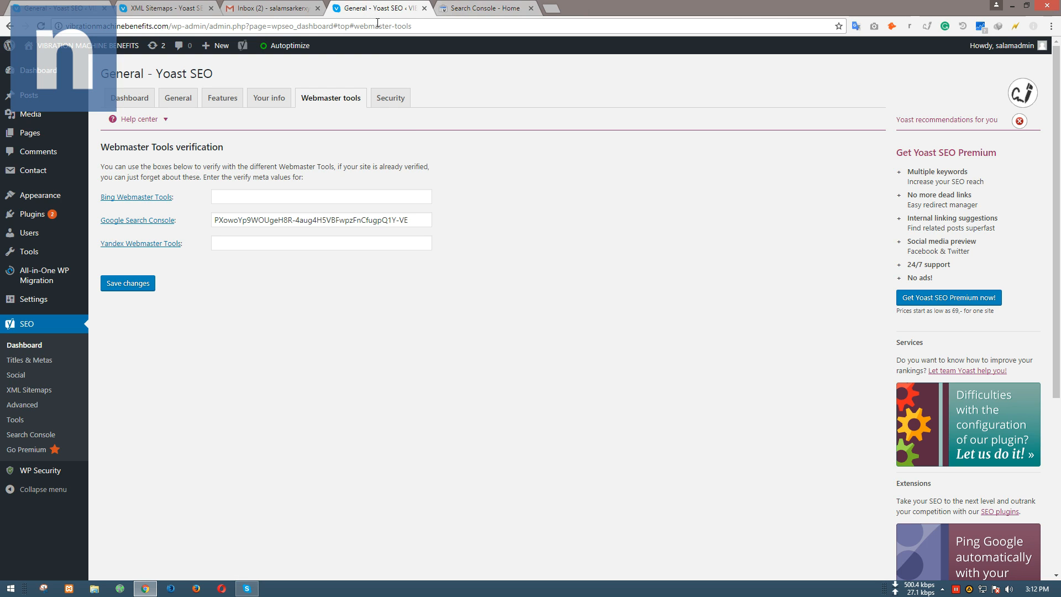
pyautogui.click(485, 8)
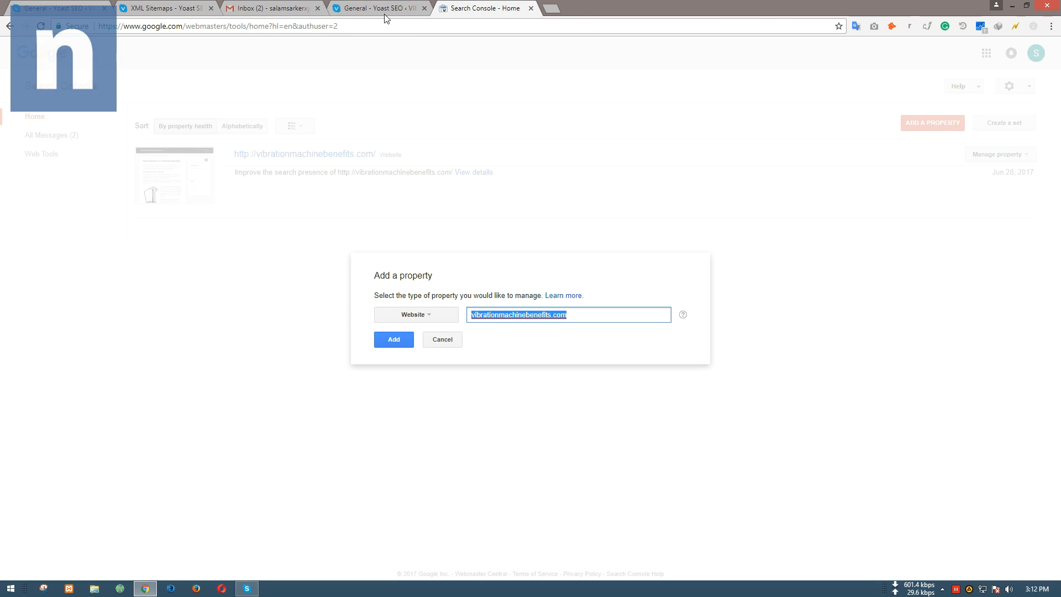
pyautogui.click(444, 340)
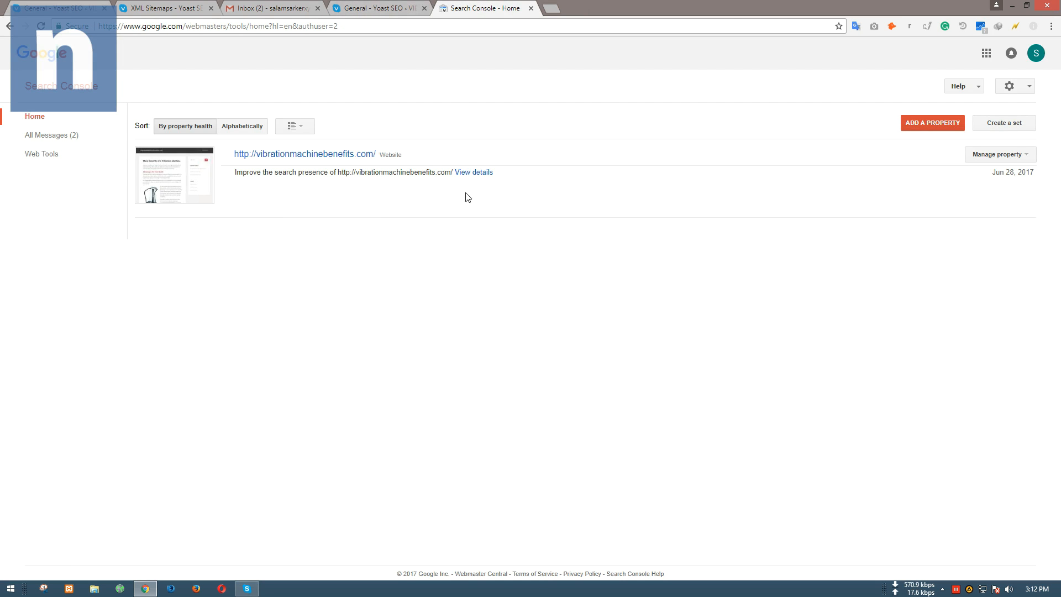
pyautogui.click(165, 9)
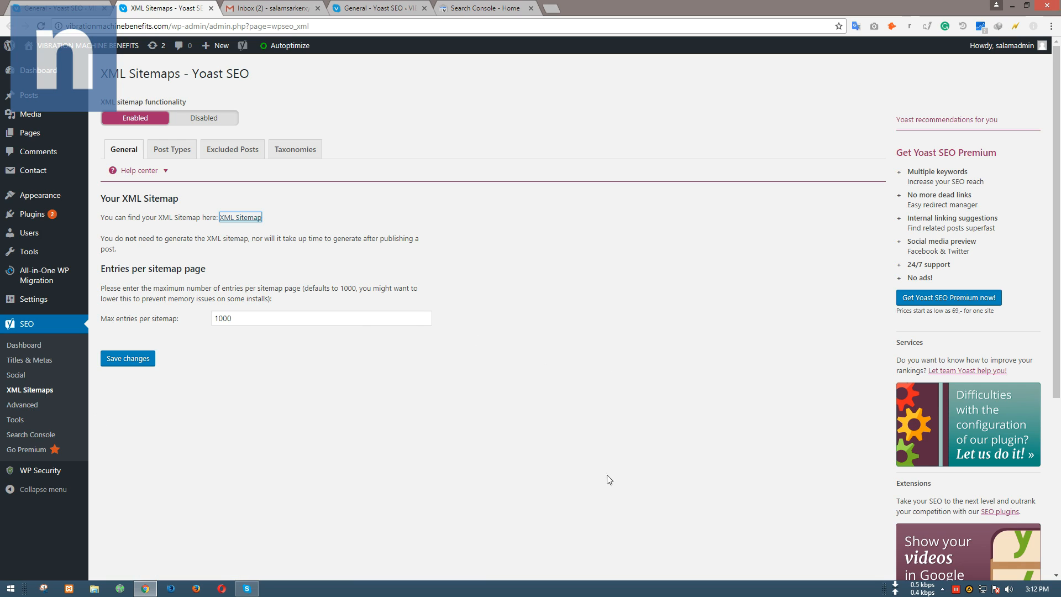
# Bring up the screen recorder window from the system tray.
pyautogui.click(944, 590)
pyautogui.rightClick(959, 535)
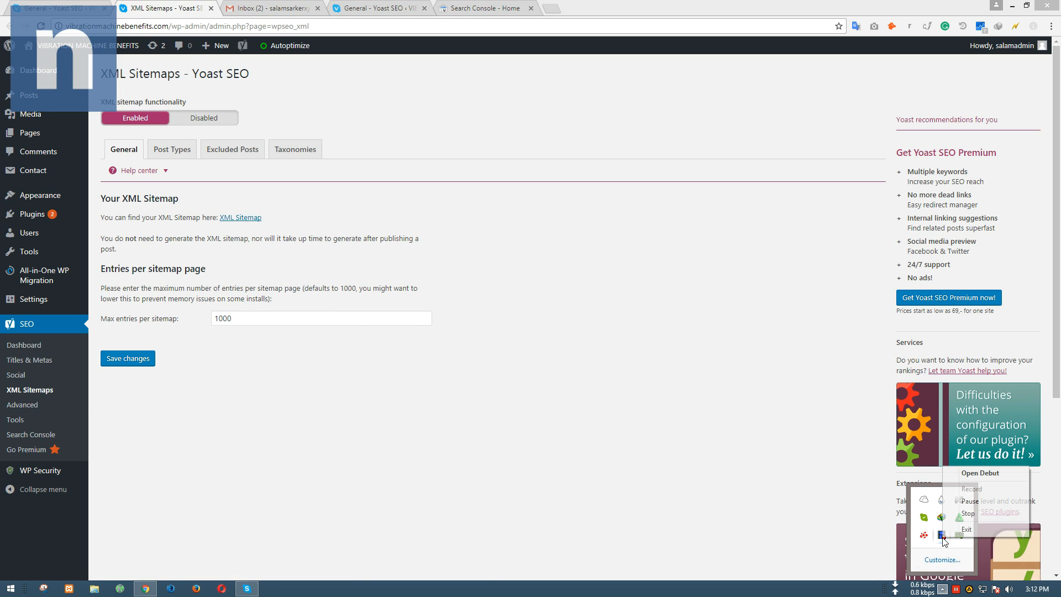
pyautogui.click(973, 473)
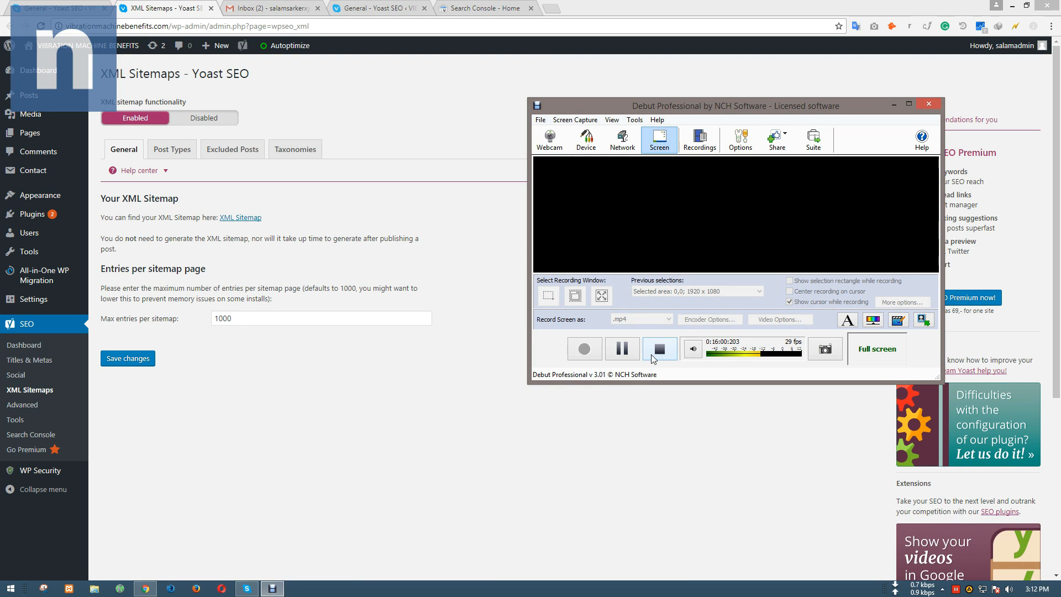